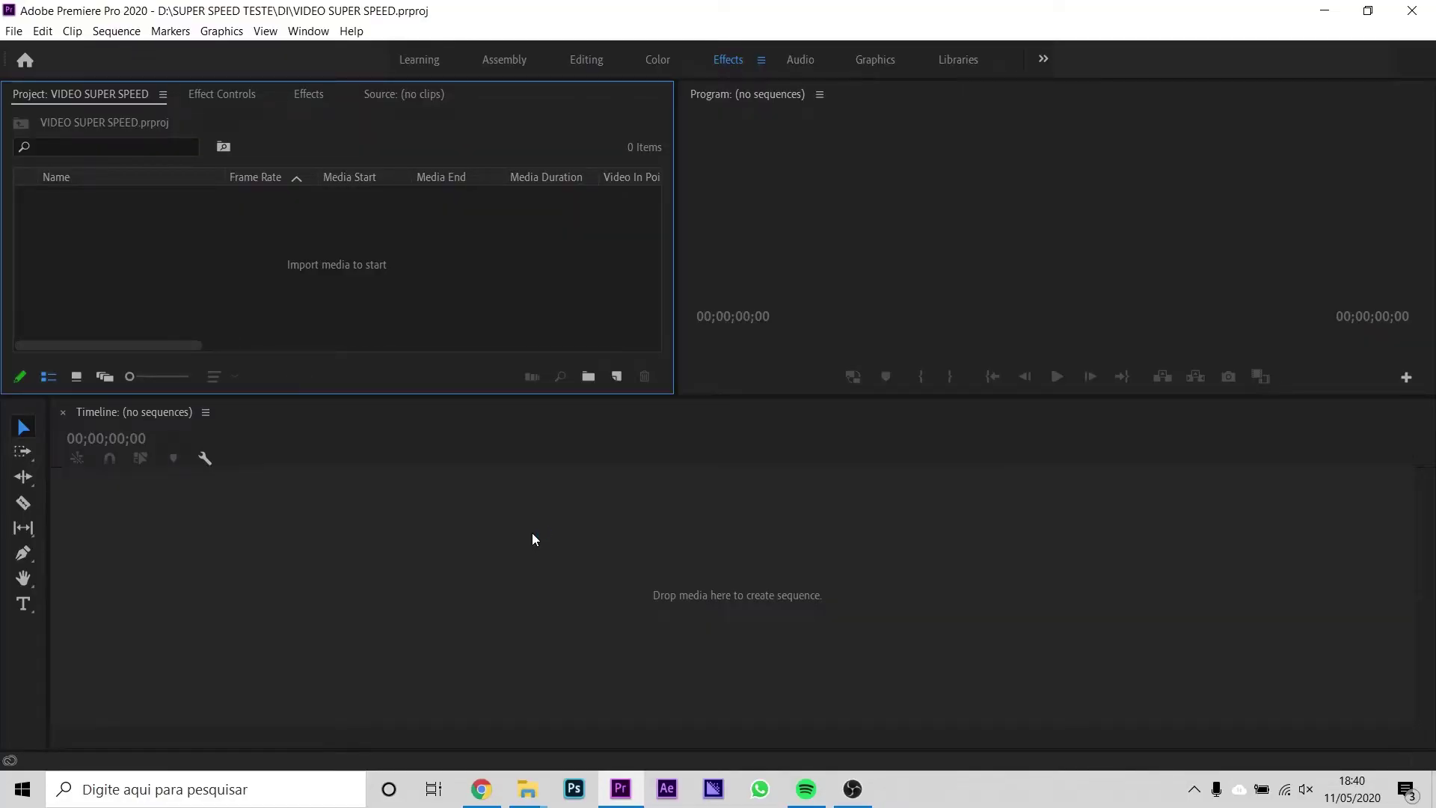
# - Import the four VID_20200510 courtyard clips from the DI folder
pyautogui.doubleClick(347, 248)
pyautogui.click(75, 235)
pyautogui.click(864, 198)
pyautogui.keyDown('shift'); pyautogui.click(434, 345); pyautogui.keyUp('shift')
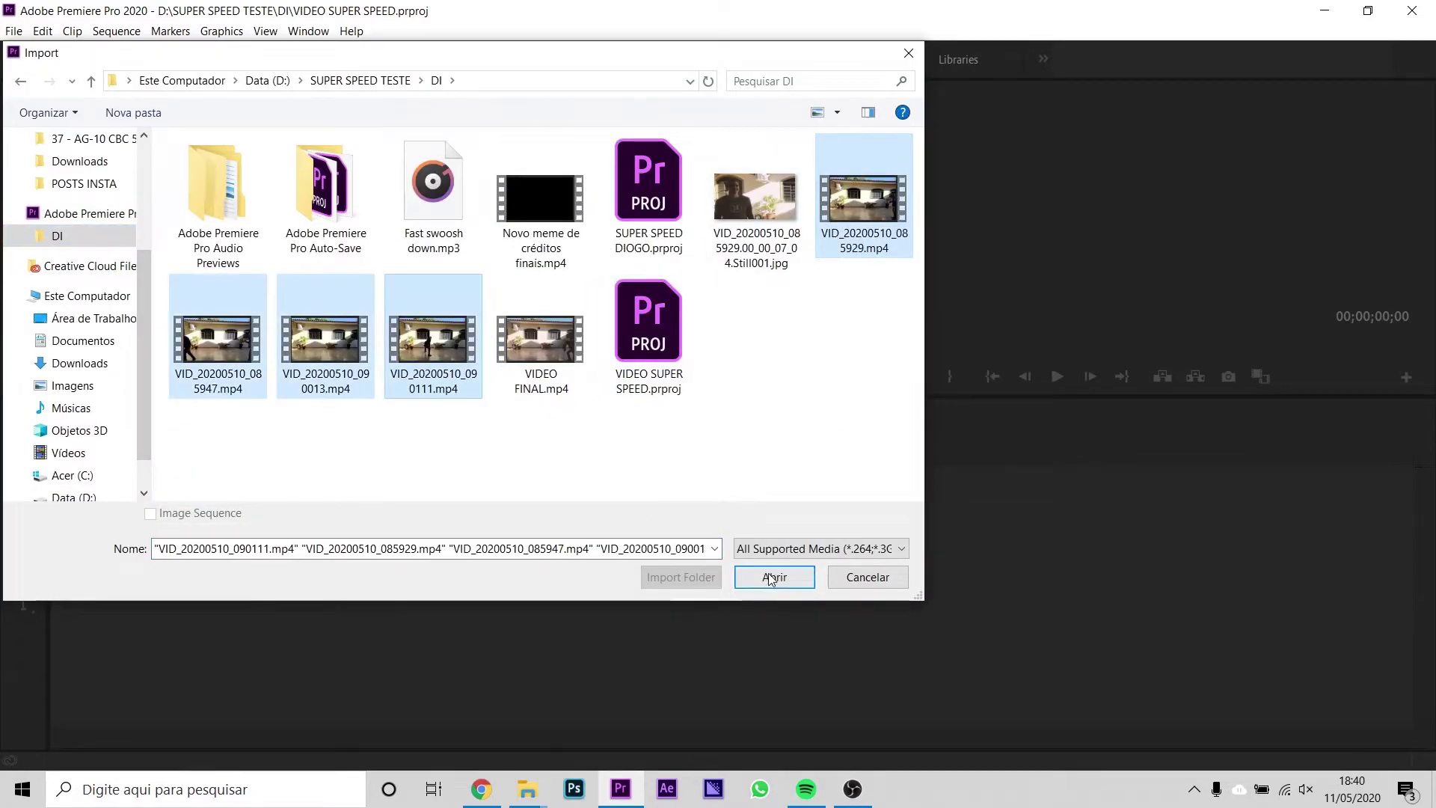
pyautogui.click(770, 578)
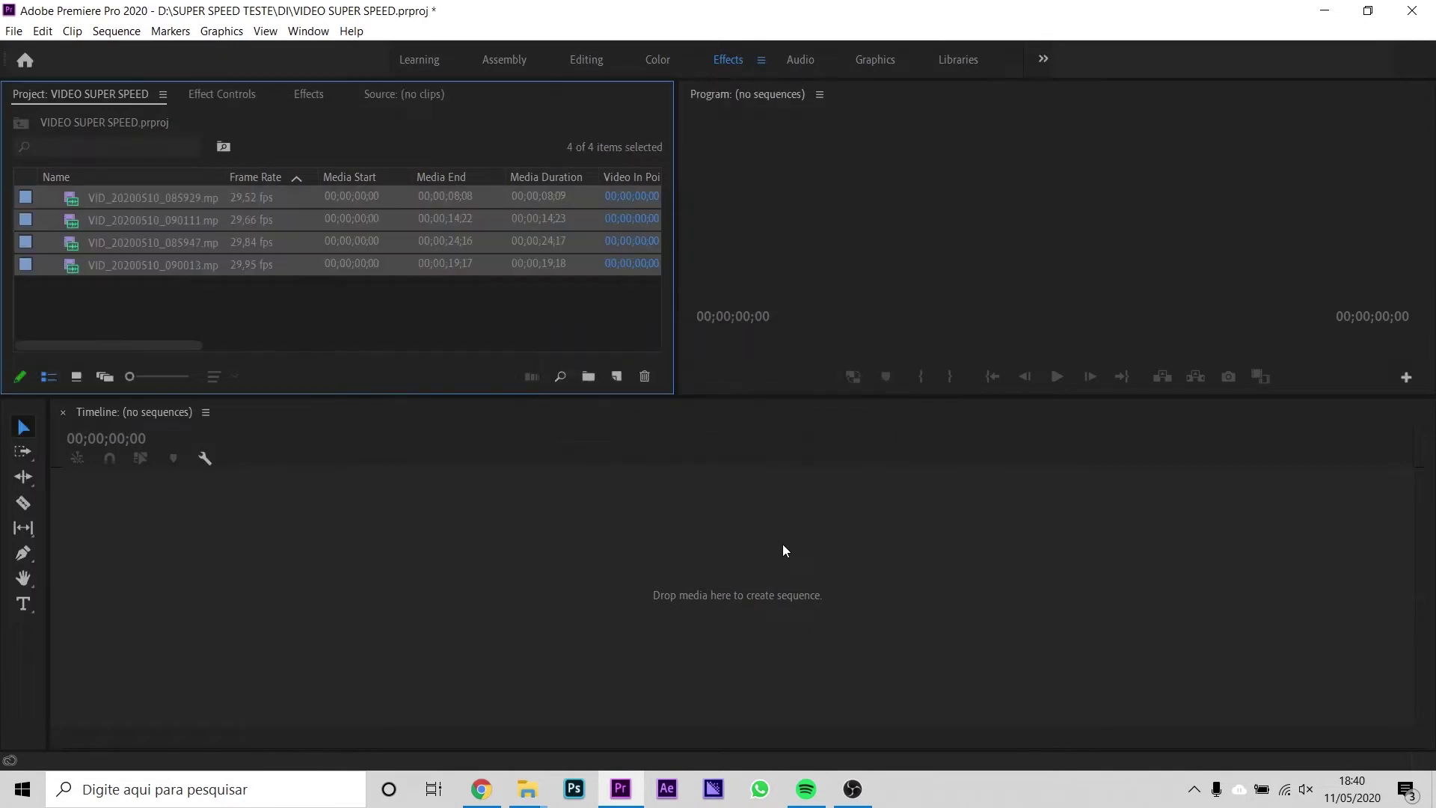
# - Preview clips 085929 and 085947 in the Source monitor, playing each
pyautogui.doubleClick(75, 203)
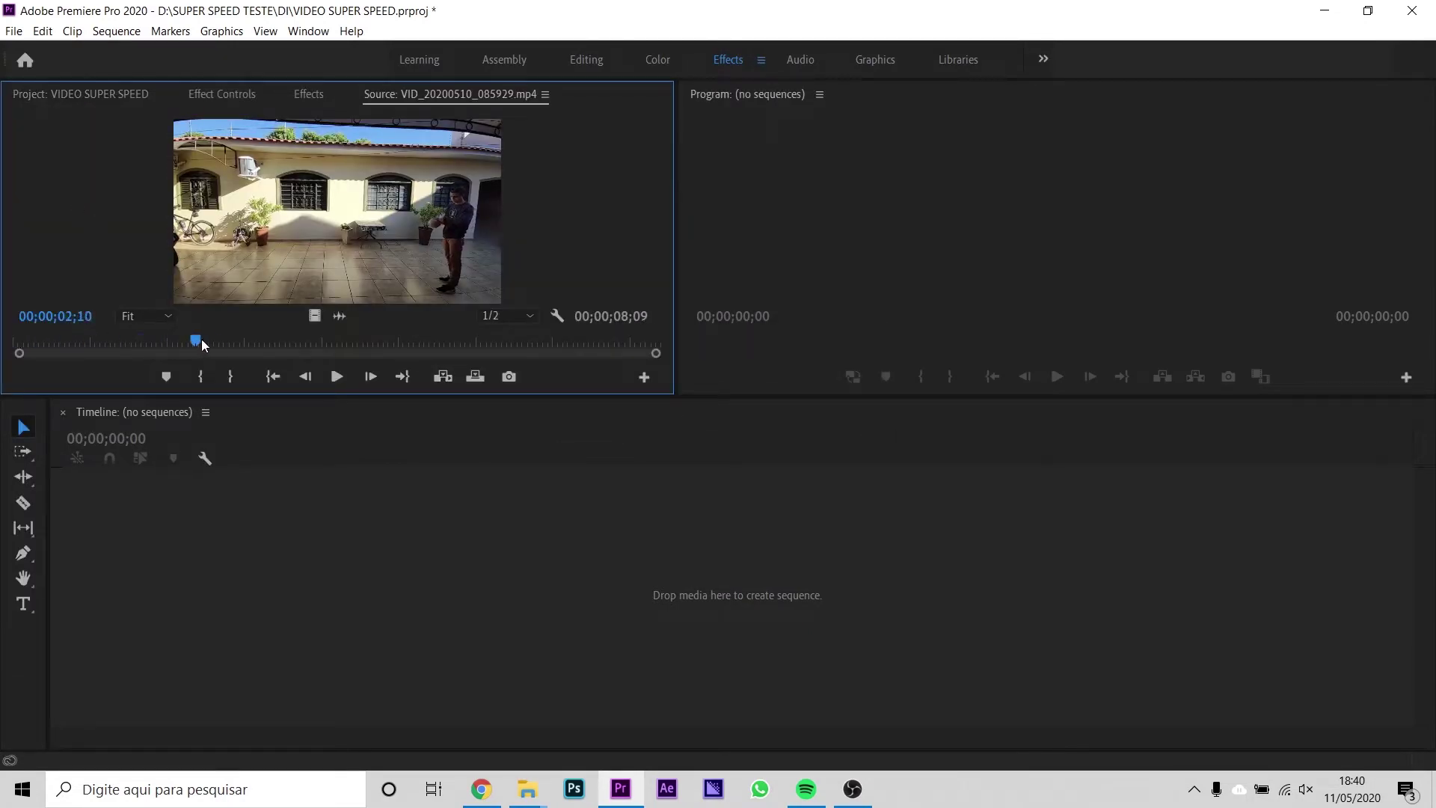
pyautogui.press('space')
pyautogui.press('`')
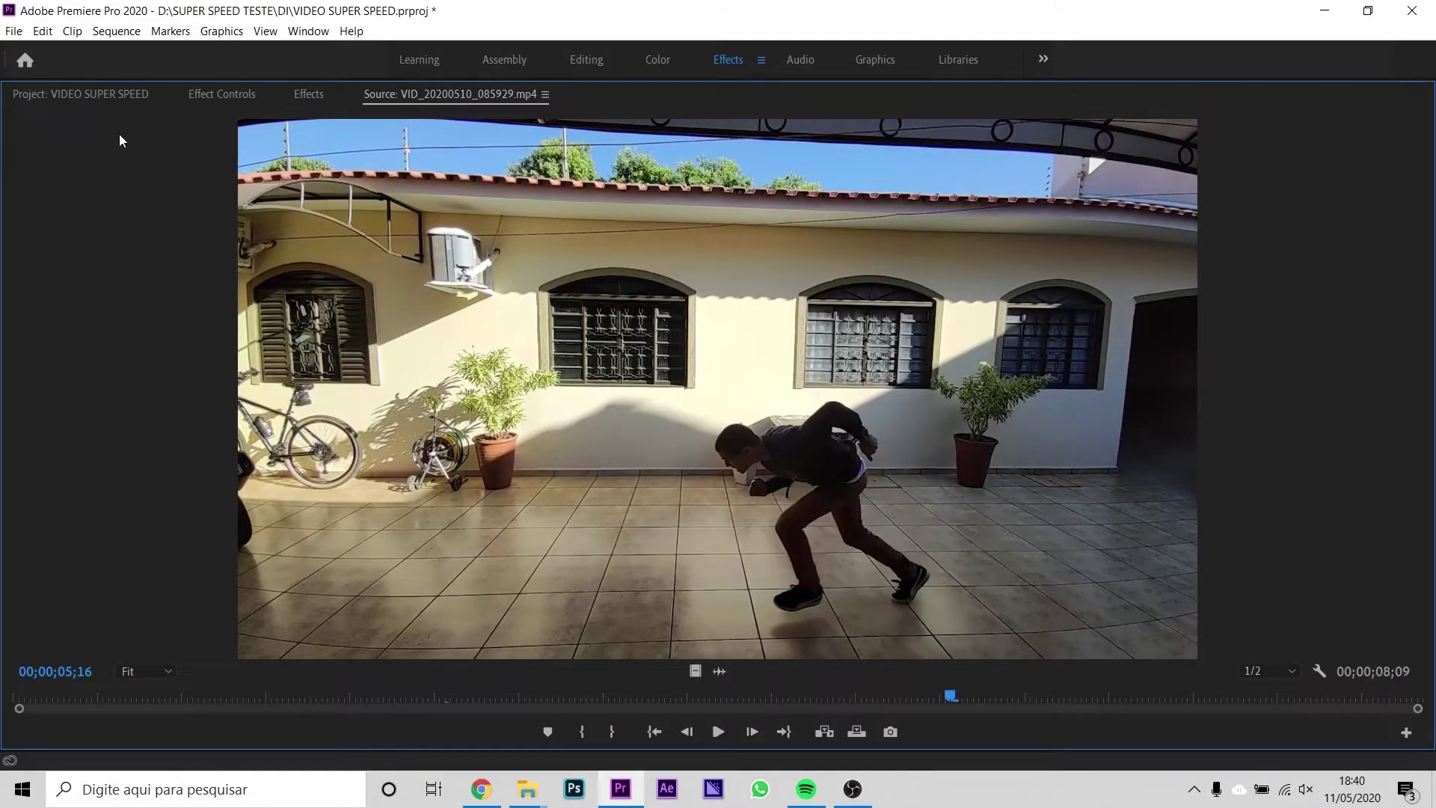
pyautogui.press('space')
pyautogui.click(153, 100)
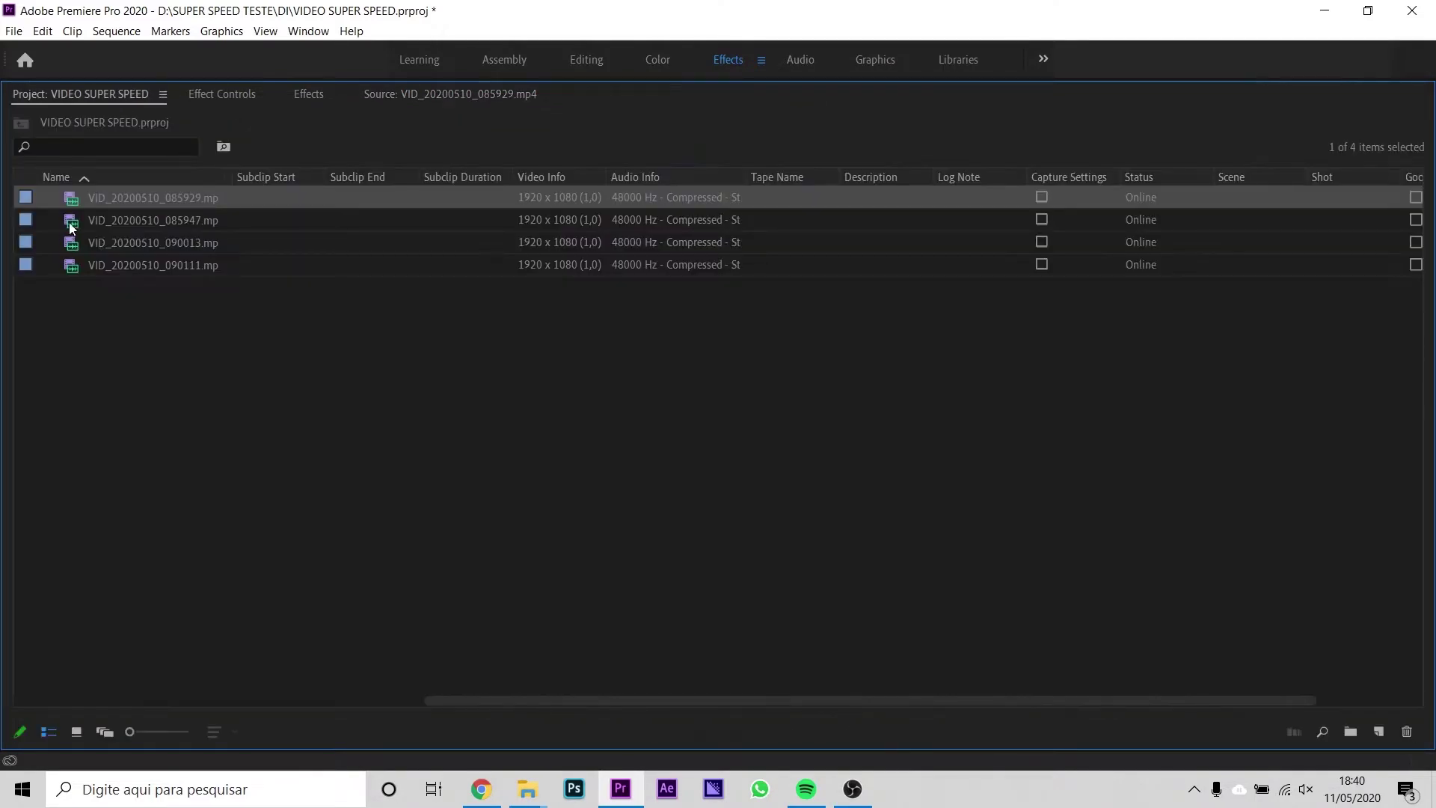
pyautogui.doubleClick(70, 226)
pyautogui.moveTo(404, 698); pyautogui.dragTo(1036, 697)
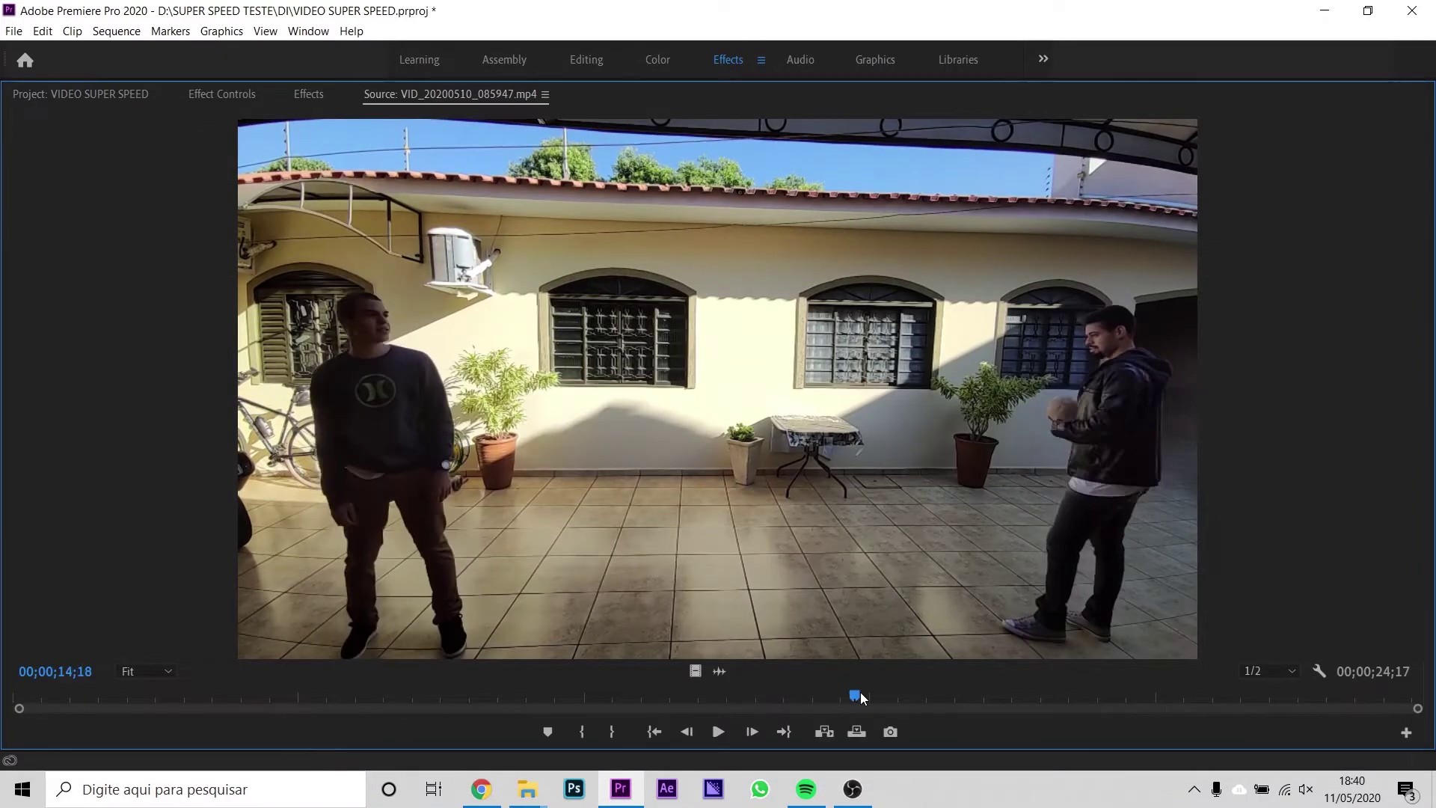
pyautogui.press('space')
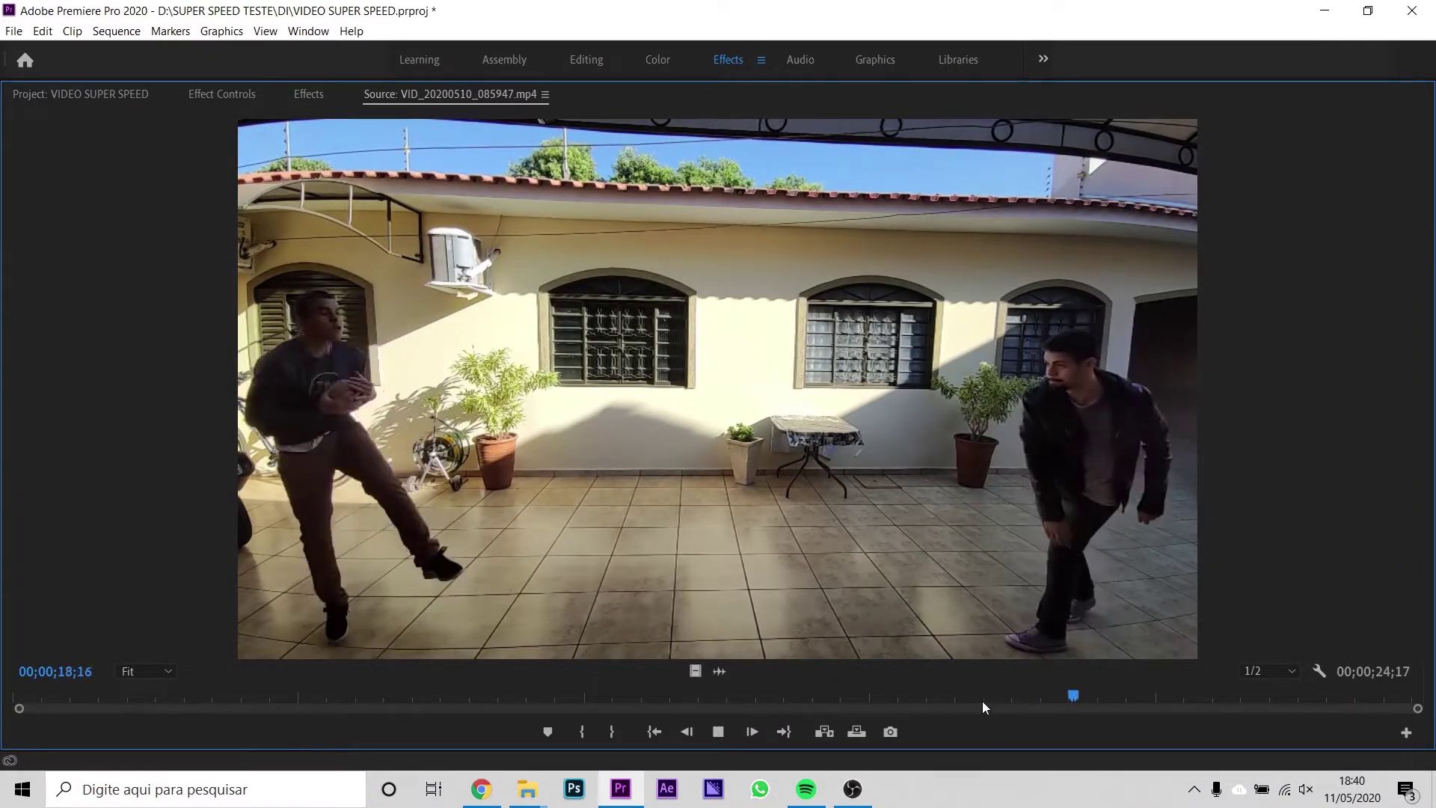
pyautogui.click(80, 93)
# - Skim through clips 090013 and 090111, then restore the normal multi-panel workspace
pyautogui.doubleClick(159, 235)
pyautogui.moveTo(118, 696); pyautogui.dragTo(226, 696)
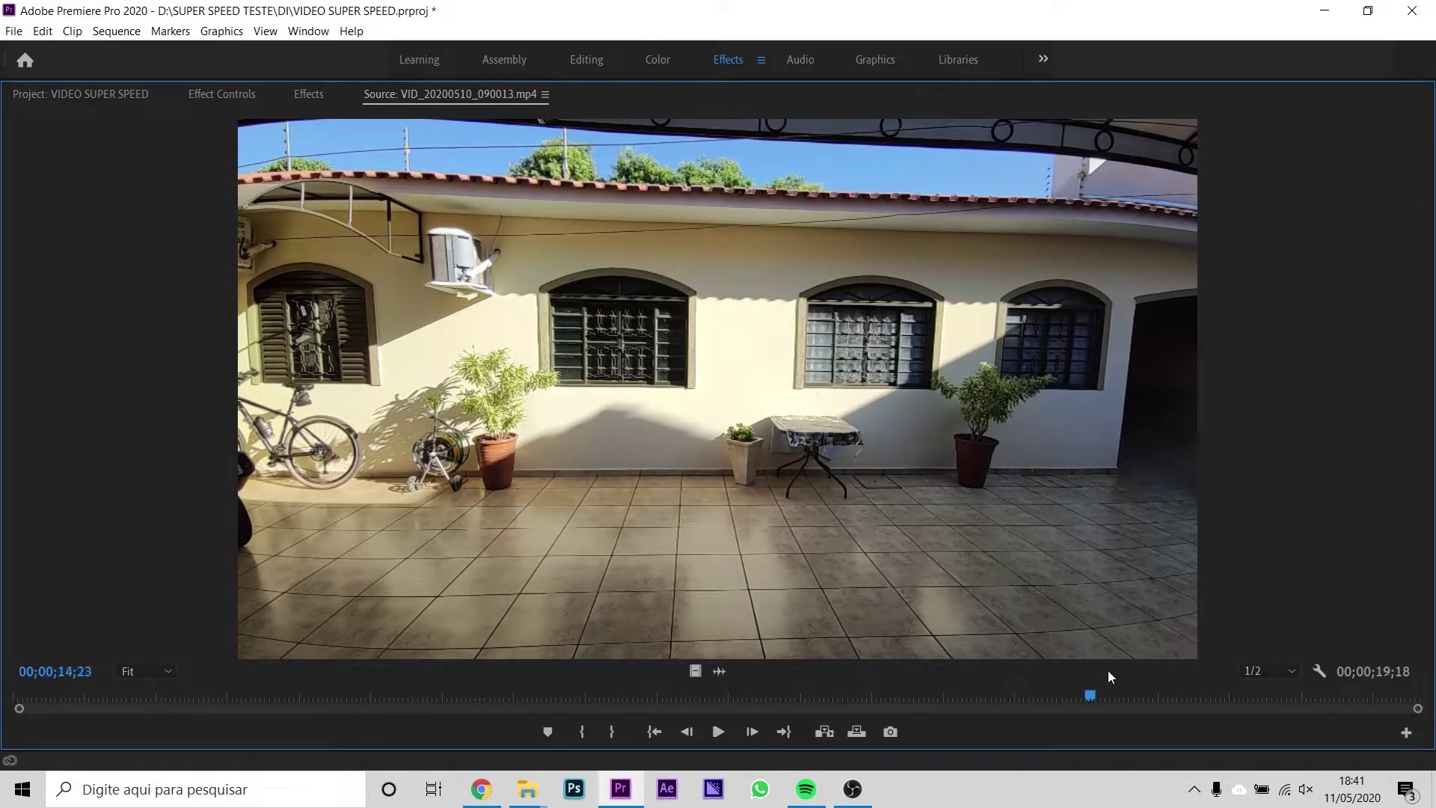
pyautogui.click(80, 93)
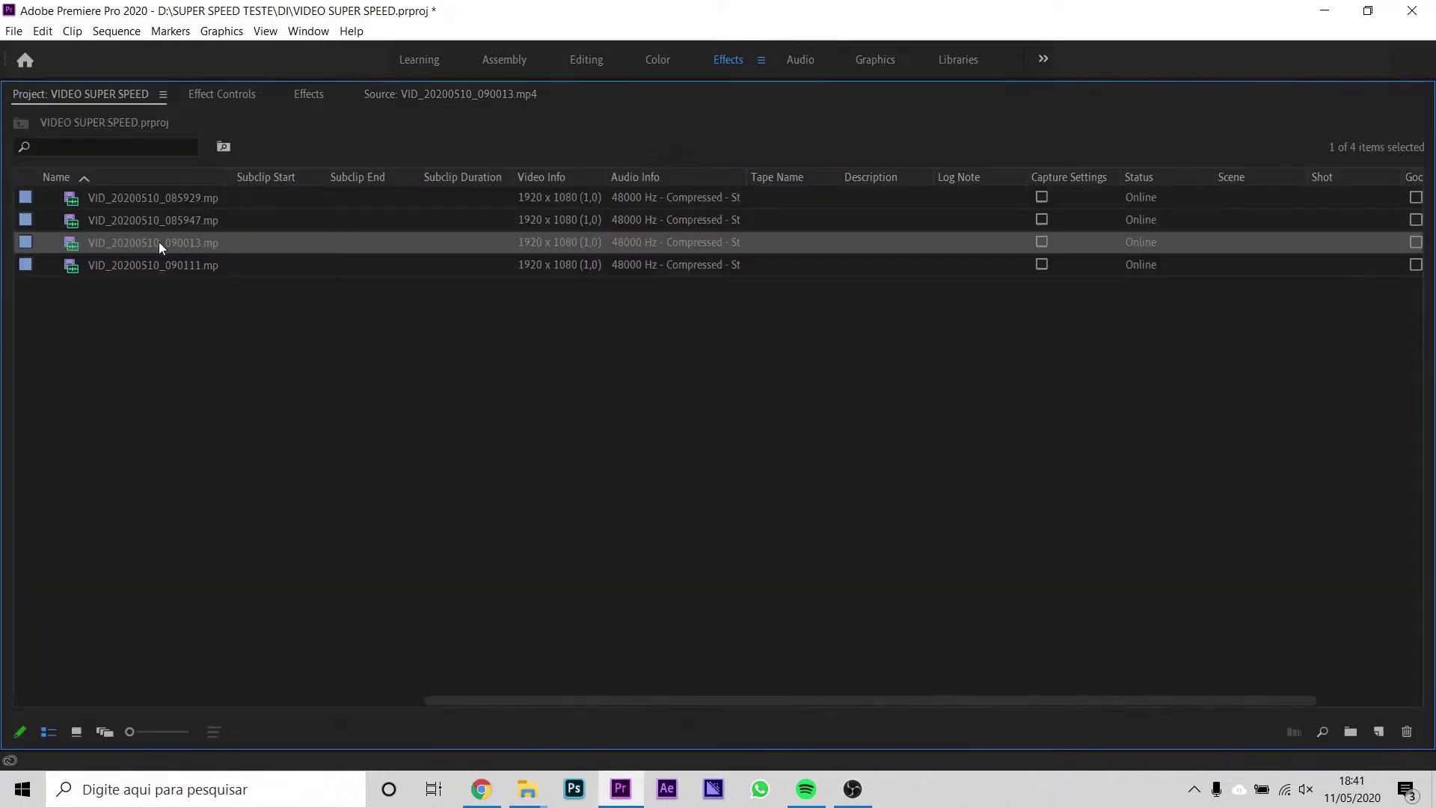
pyautogui.doubleClick(77, 271)
pyautogui.moveTo(60, 711)
pyautogui.mouseDown()
pyautogui.moveTo(994, 777)
pyautogui.moveTo(275, 734)
pyautogui.moveTo(389, 733)
pyautogui.mouseUp()
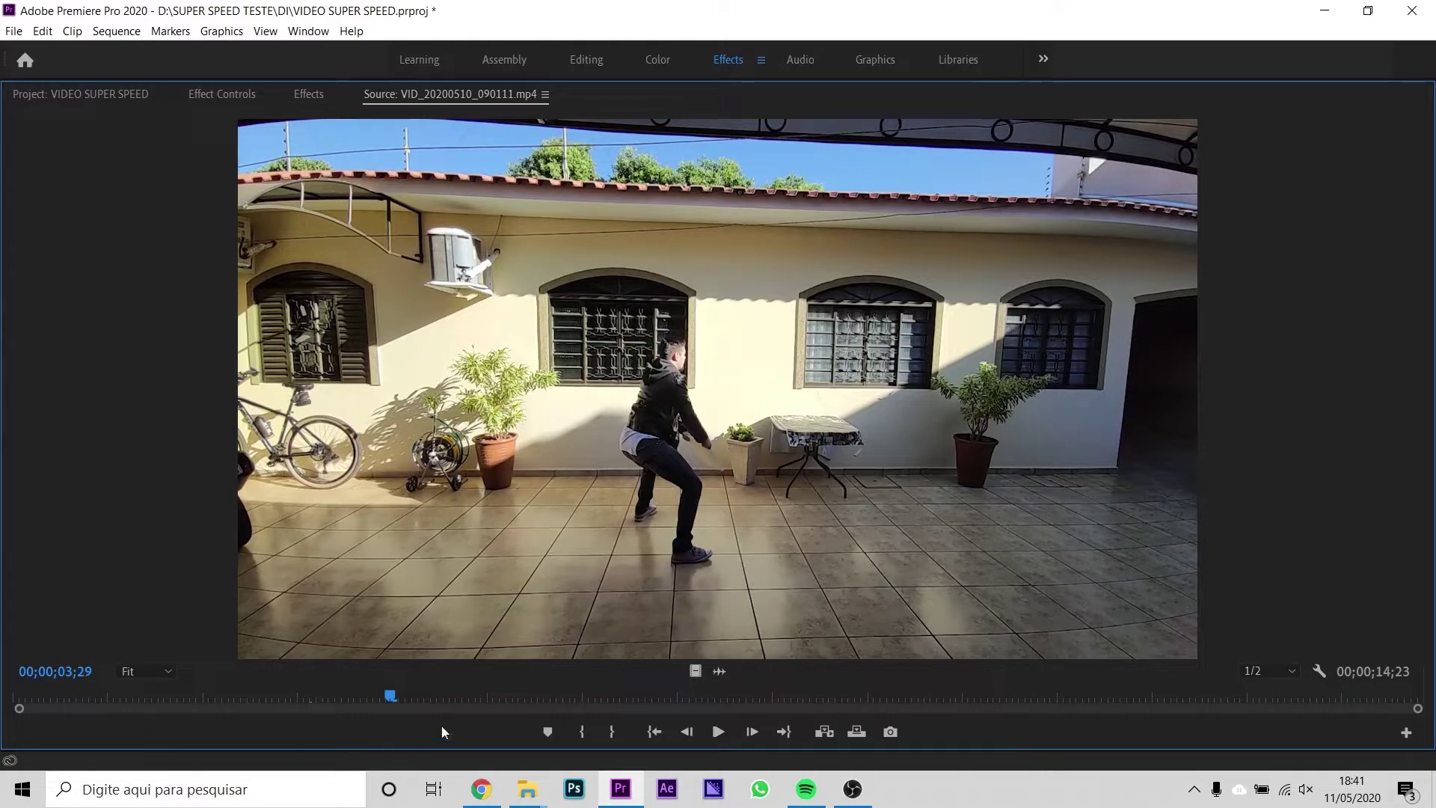
pyautogui.moveTo(281, 699)
pyautogui.mouseDown()
pyautogui.moveTo(941, 736)
pyautogui.moveTo(625, 710)
pyautogui.mouseUp()
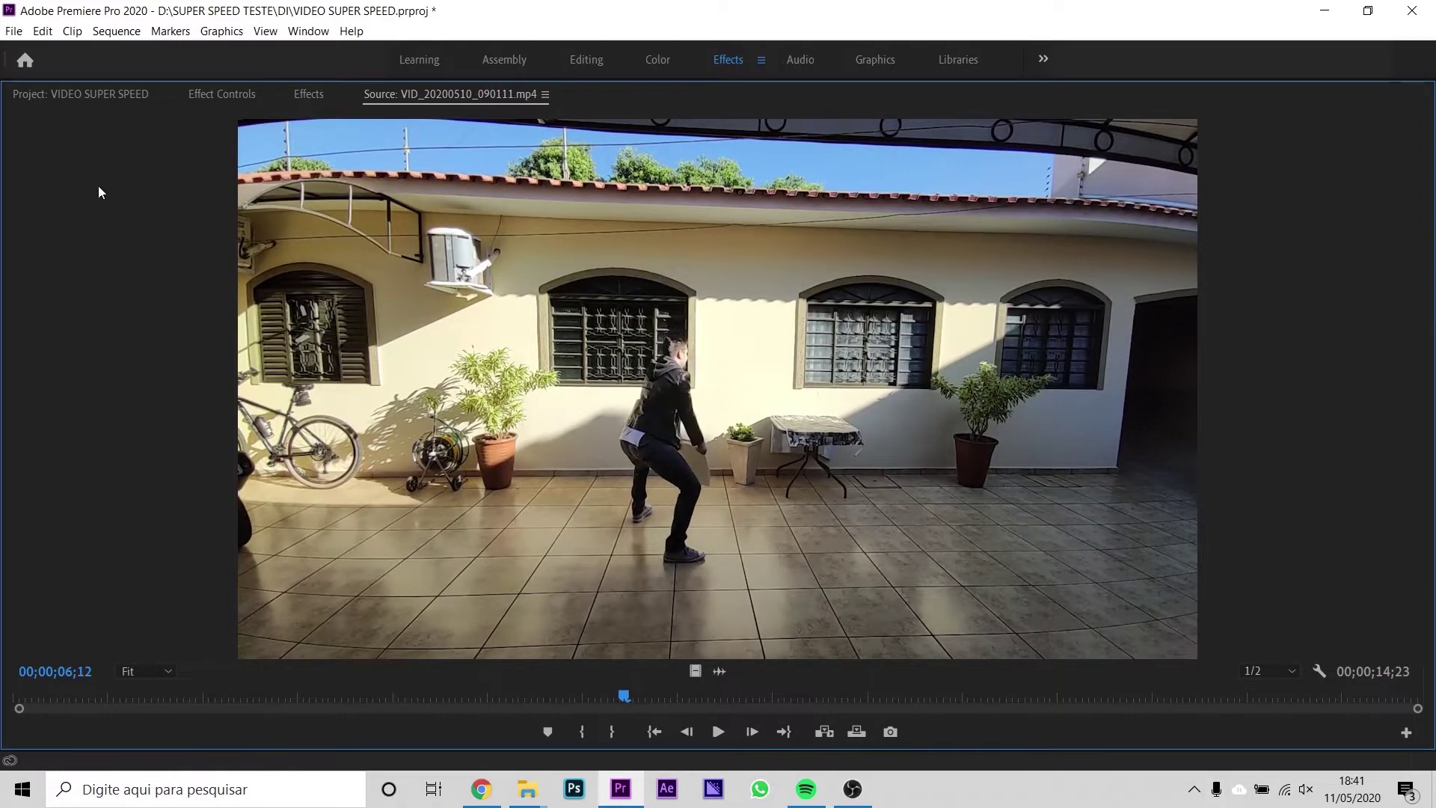
pyautogui.click(55, 91)
pyautogui.press('`')
pyautogui.click(287, 299)
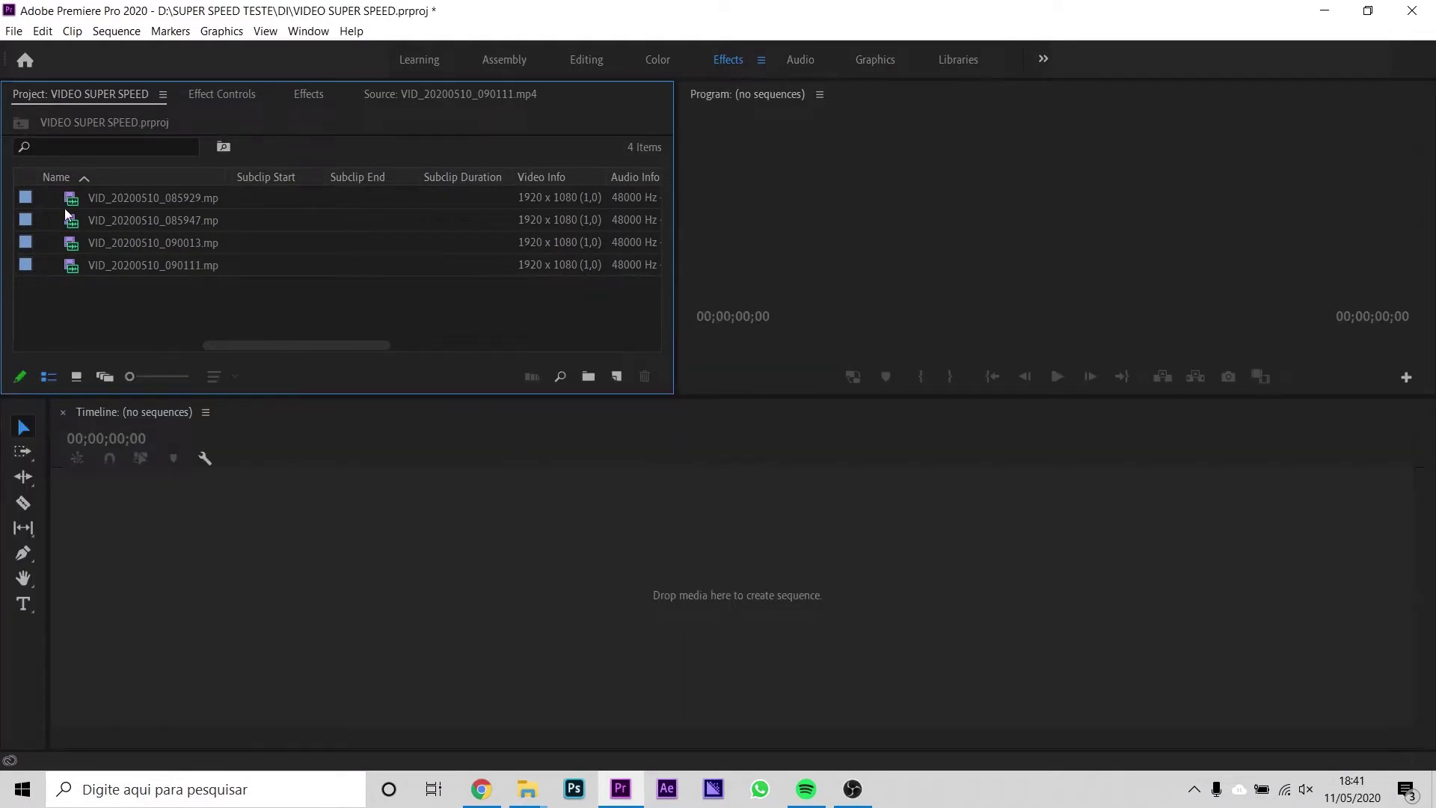
# - Create a sequence from VID_20200510_085929, cut at 02;19 and ripple-delete the opening section
pyautogui.moveTo(72, 198); pyautogui.dragTo(107, 274)
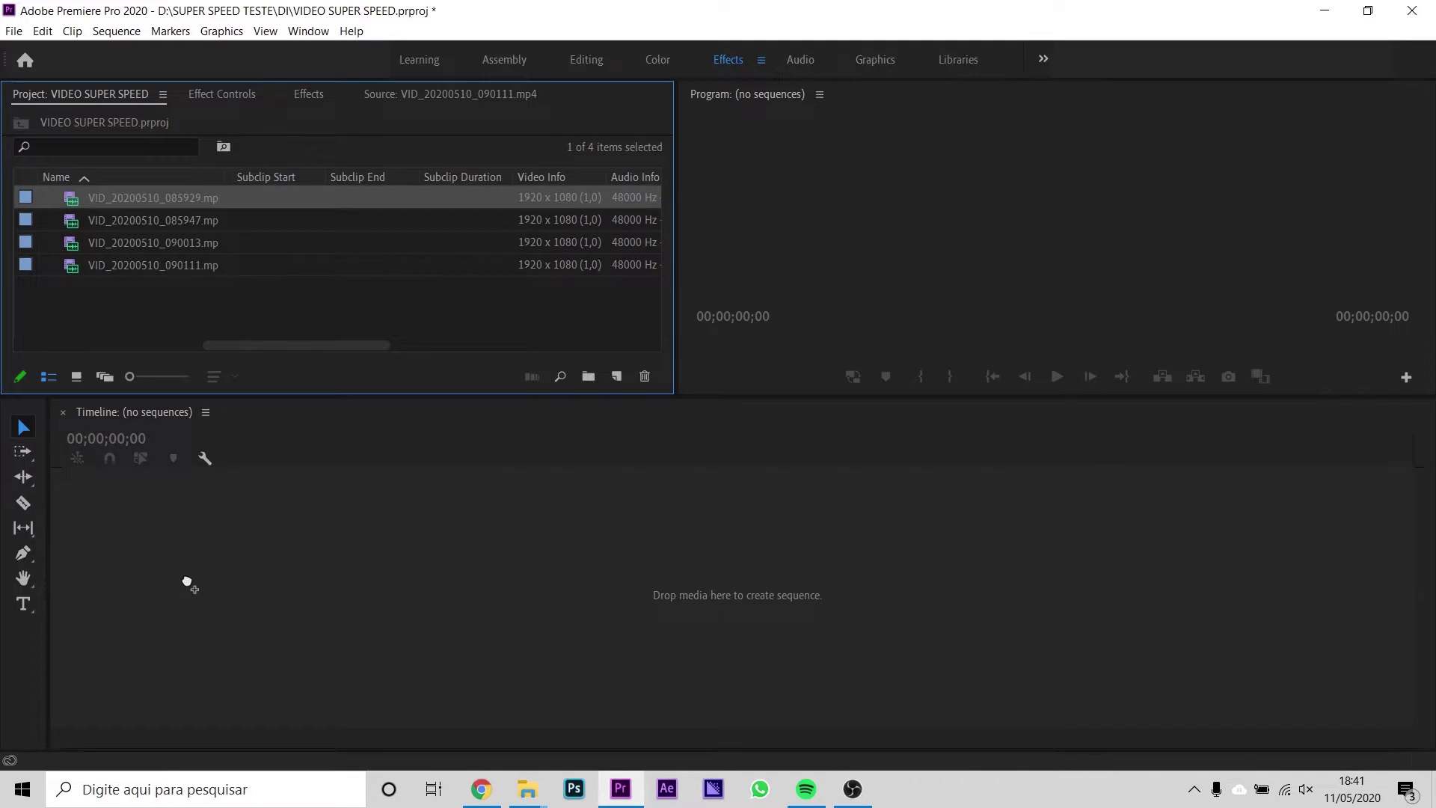
pyautogui.moveTo(187, 582); pyautogui.dragTo(290, 584)
pyautogui.press('=')
pyautogui.press('=')
pyautogui.press('=')
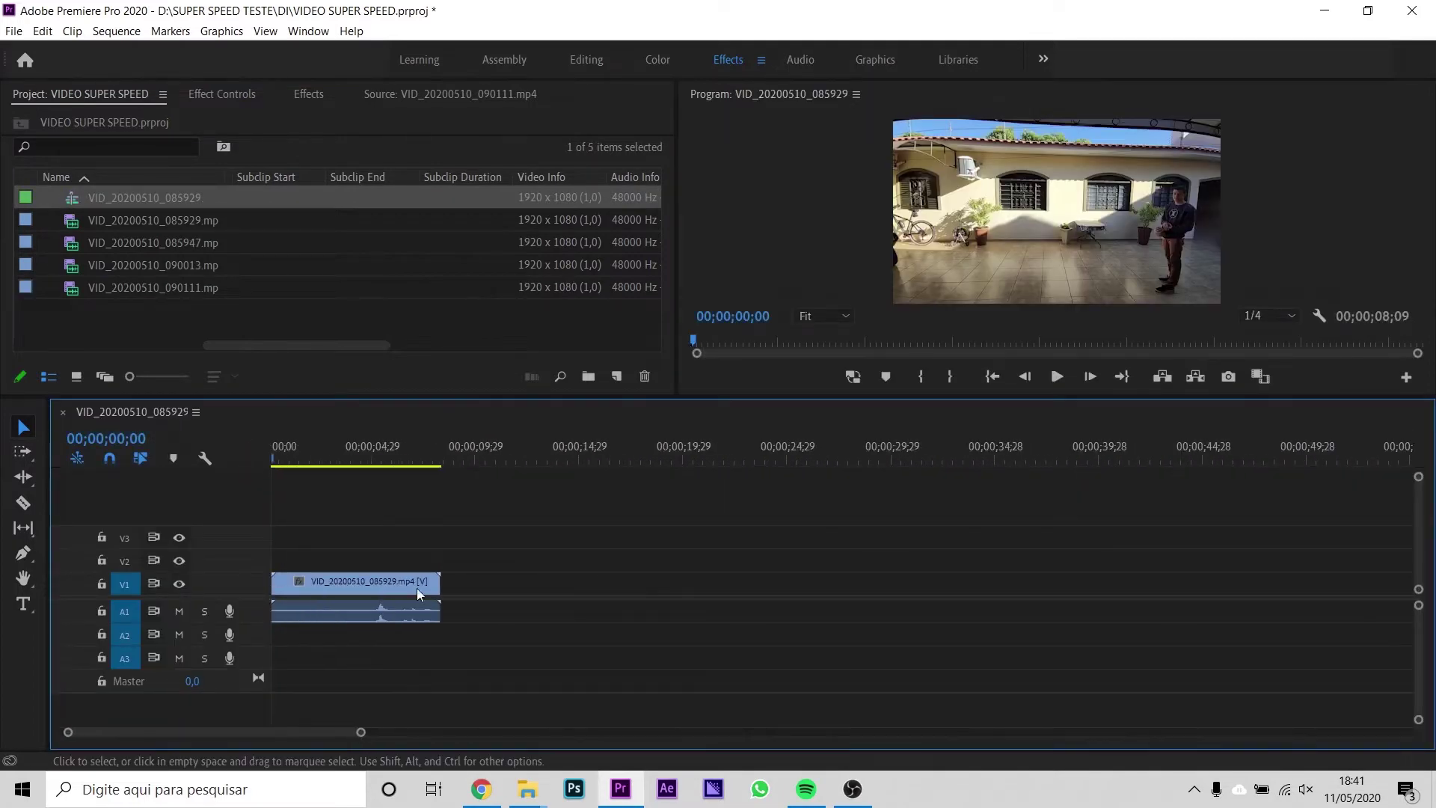
pyautogui.moveTo(276, 460)
pyautogui.mouseDown()
pyautogui.moveTo(445, 461)
pyautogui.moveTo(381, 459)
pyautogui.mouseUp()
pyautogui.press('c')
pyautogui.click(381, 583)
pyautogui.press('v')
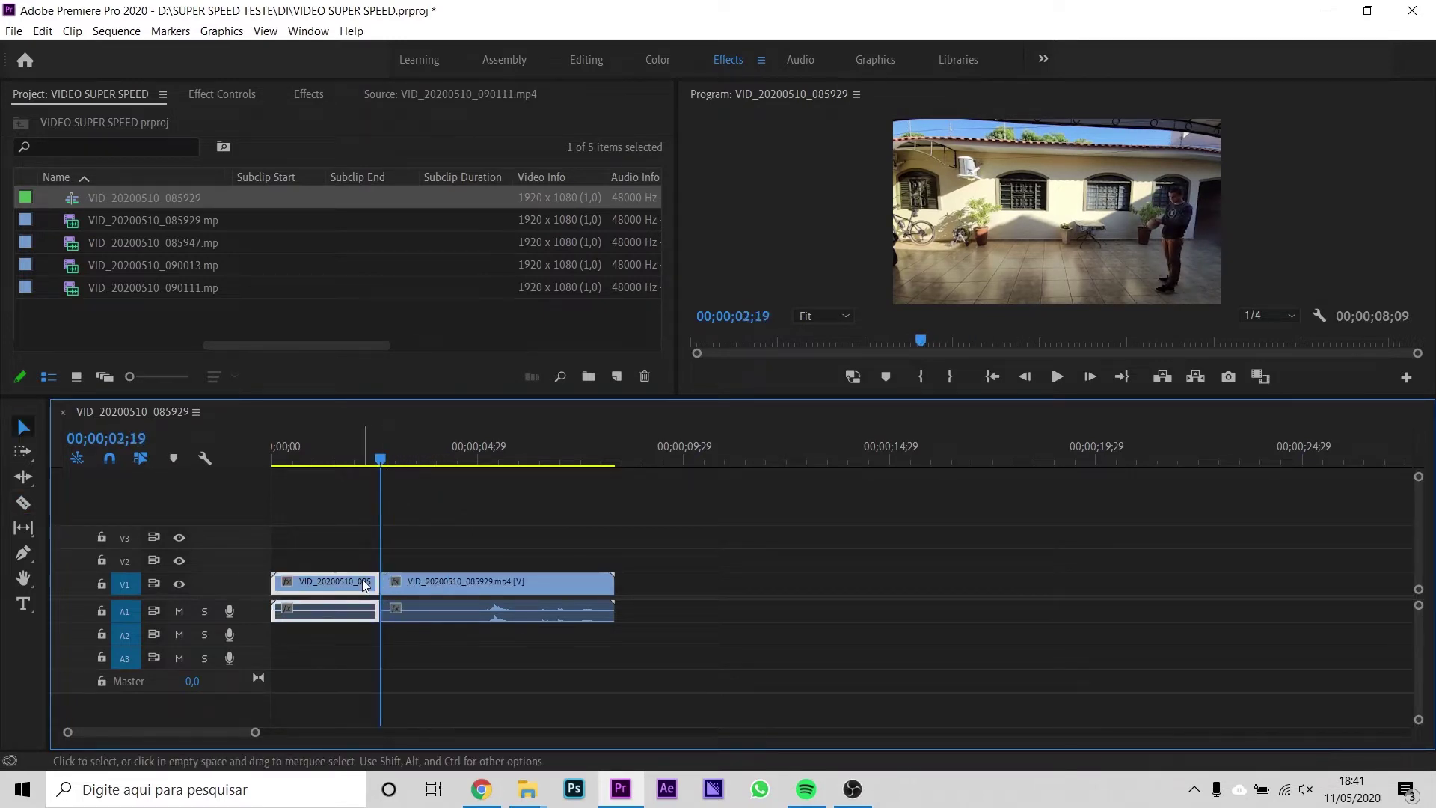
pyautogui.press('Delete')
pyautogui.click(332, 592)
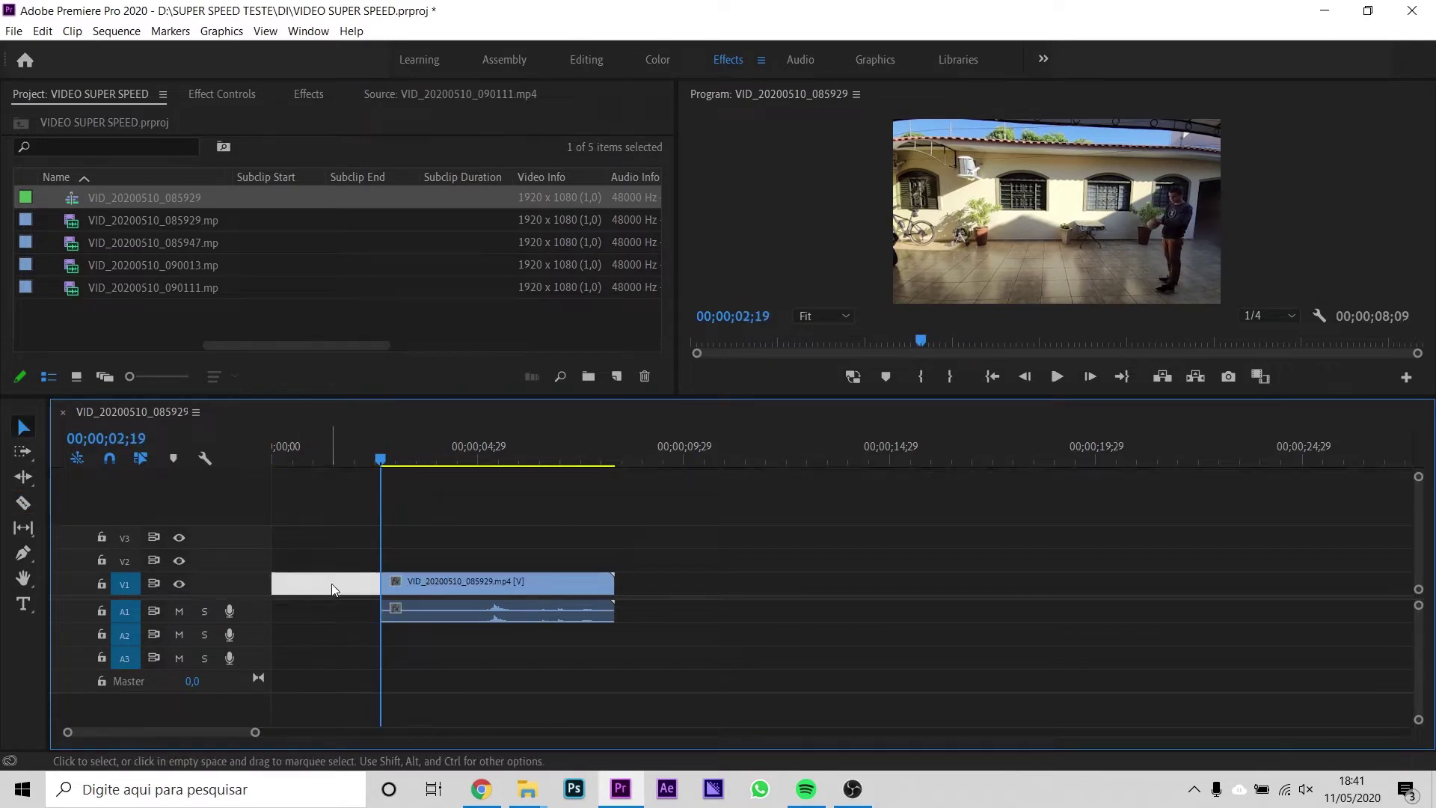
pyautogui.press('Delete')
# - Cut the clip at 02;12 and delete everything after the cut
pyautogui.press('Home')
pyautogui.press('space')
pyautogui.press('=')
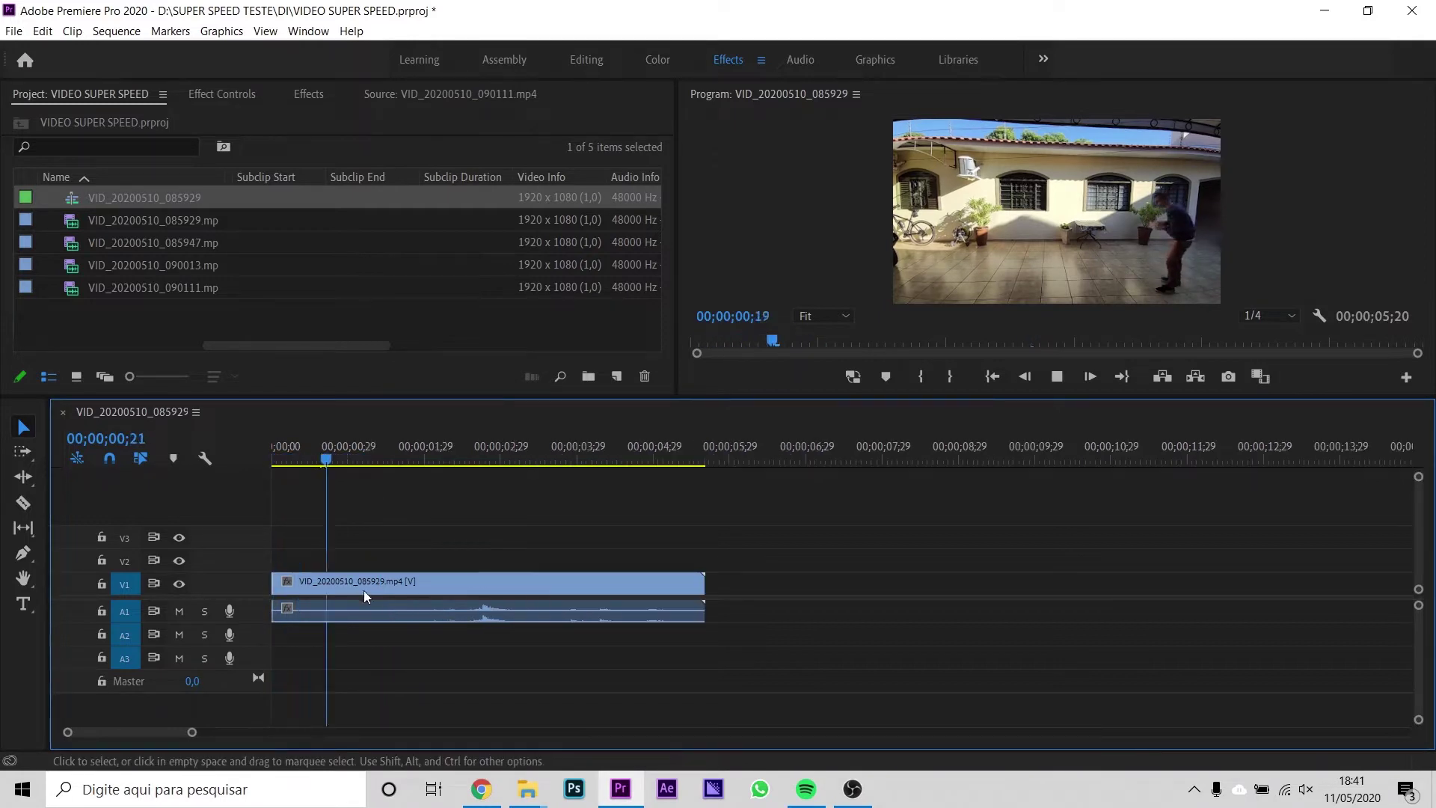
pyautogui.press('space')
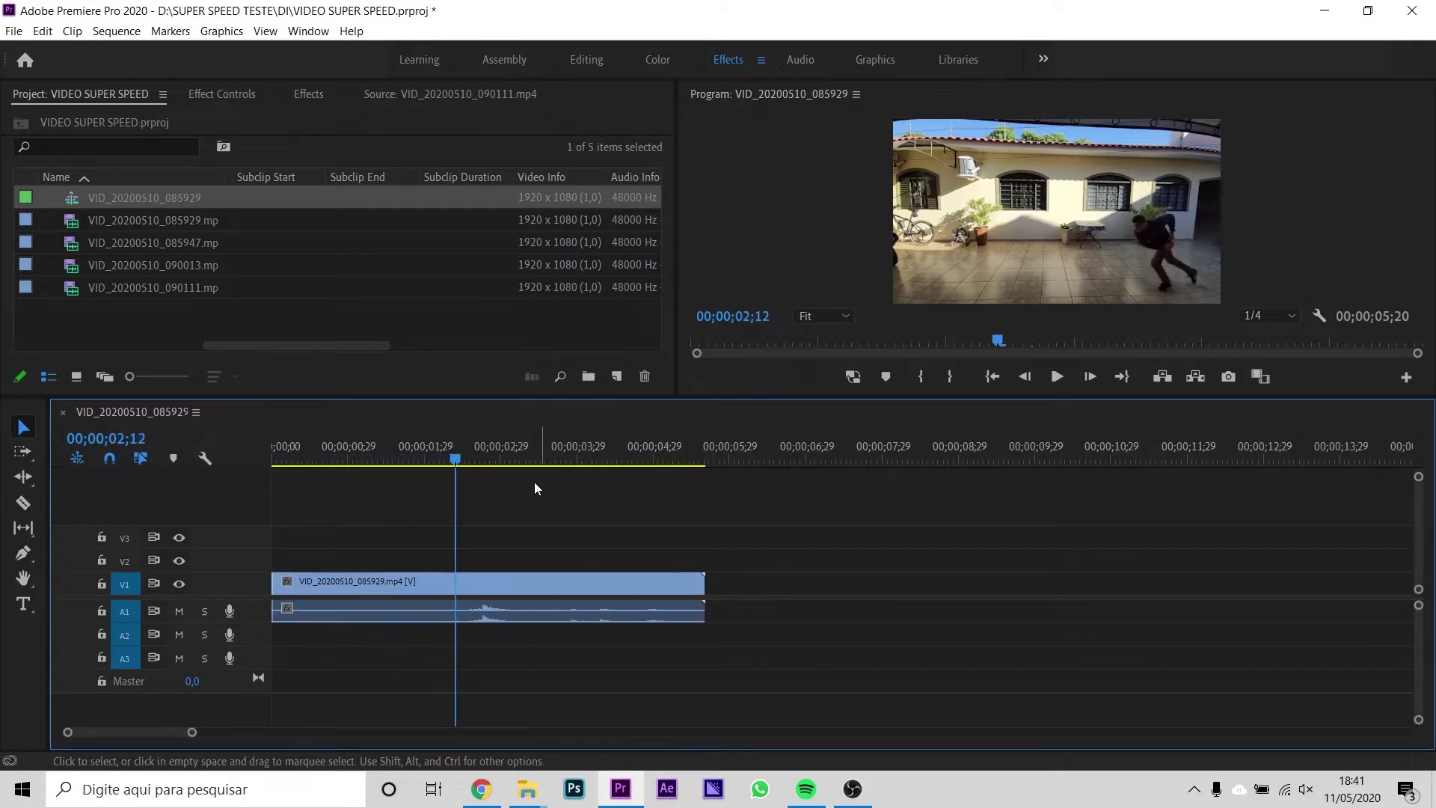
pyautogui.press('c')
pyautogui.click(458, 591)
pyautogui.press('v')
pyautogui.click(499, 590)
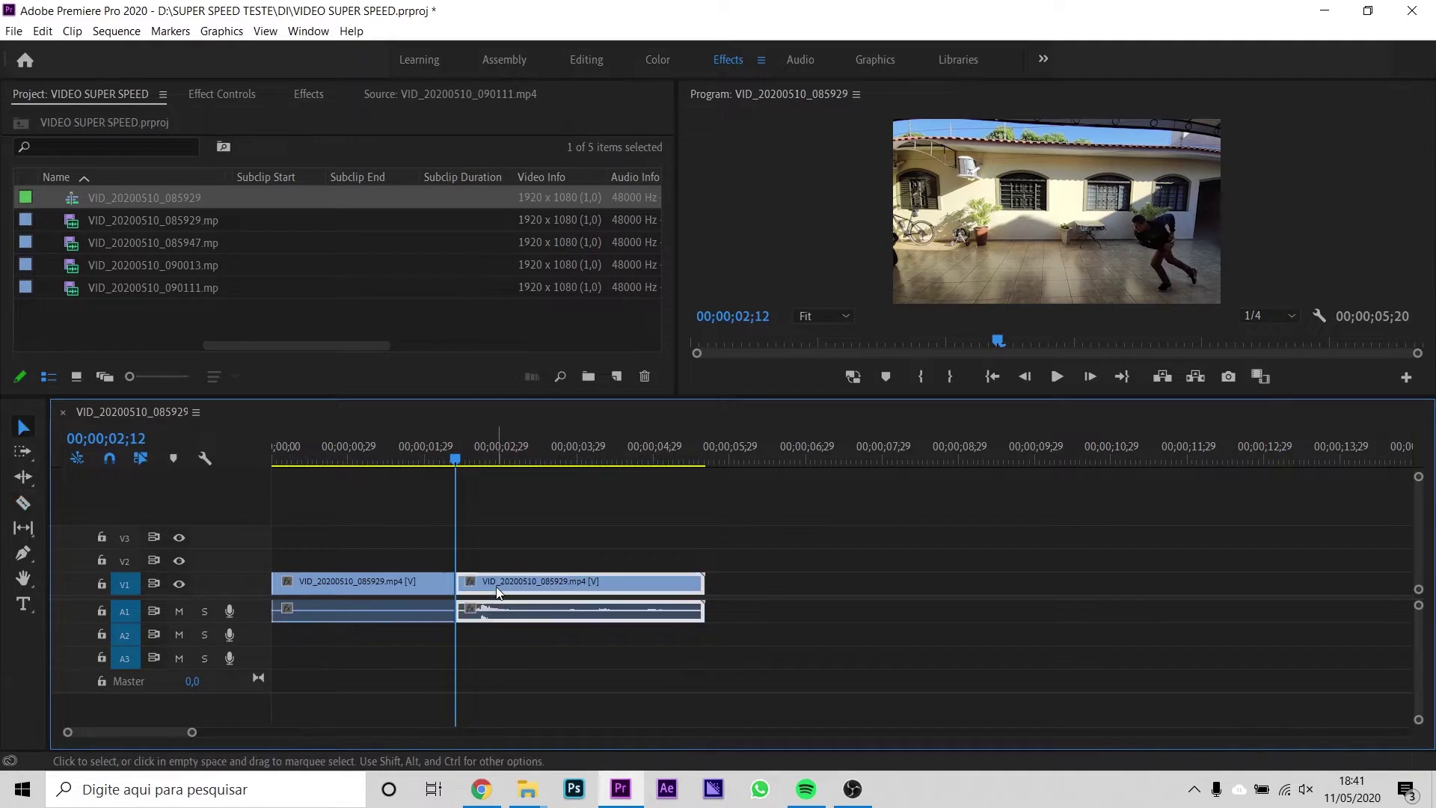
pyautogui.press('Delete')
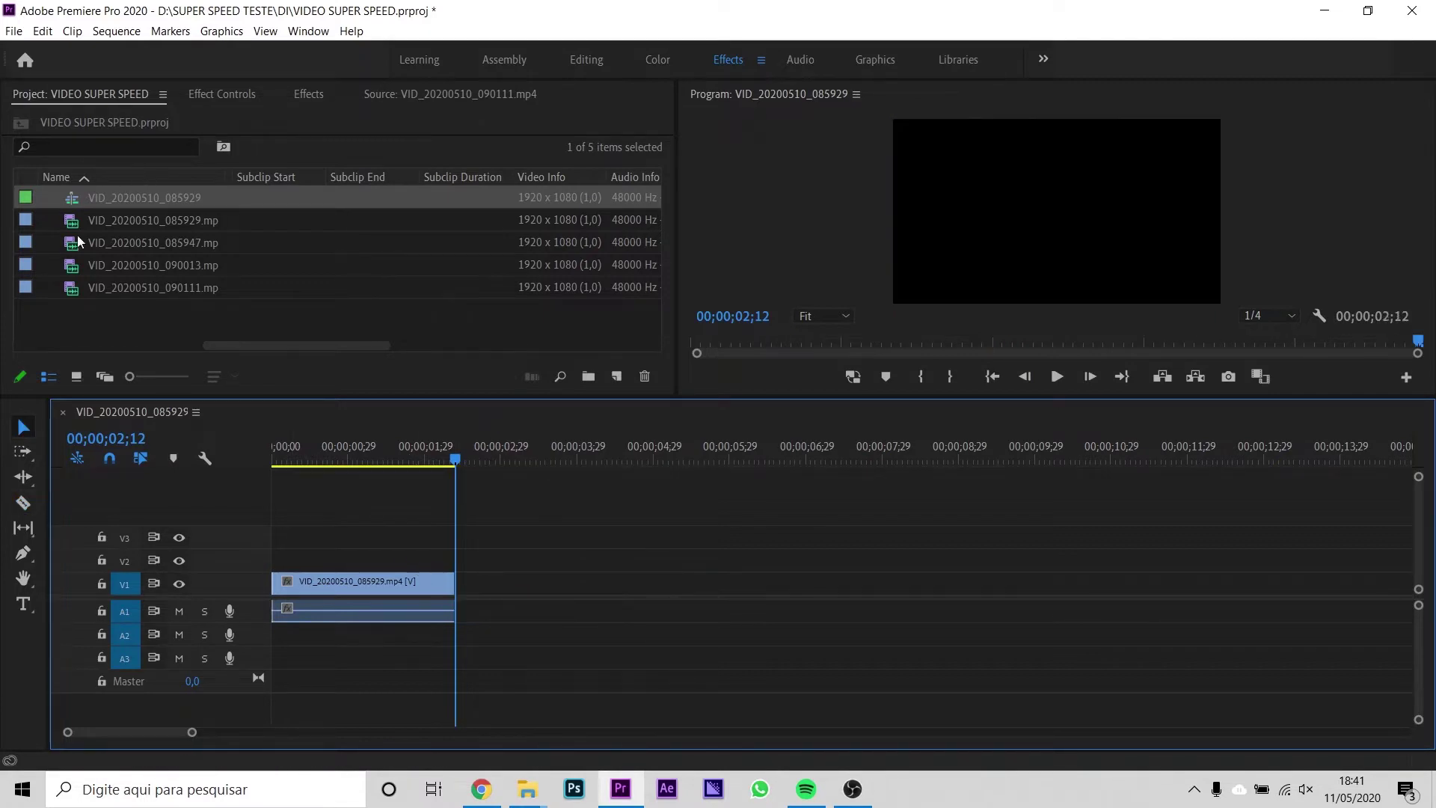
# - Place VID_20200510_085947 on the timeline right after the first clip
pyautogui.click(77, 243)
pyautogui.press('Up')
pyautogui.moveTo(77, 246); pyautogui.dragTo(504, 614)
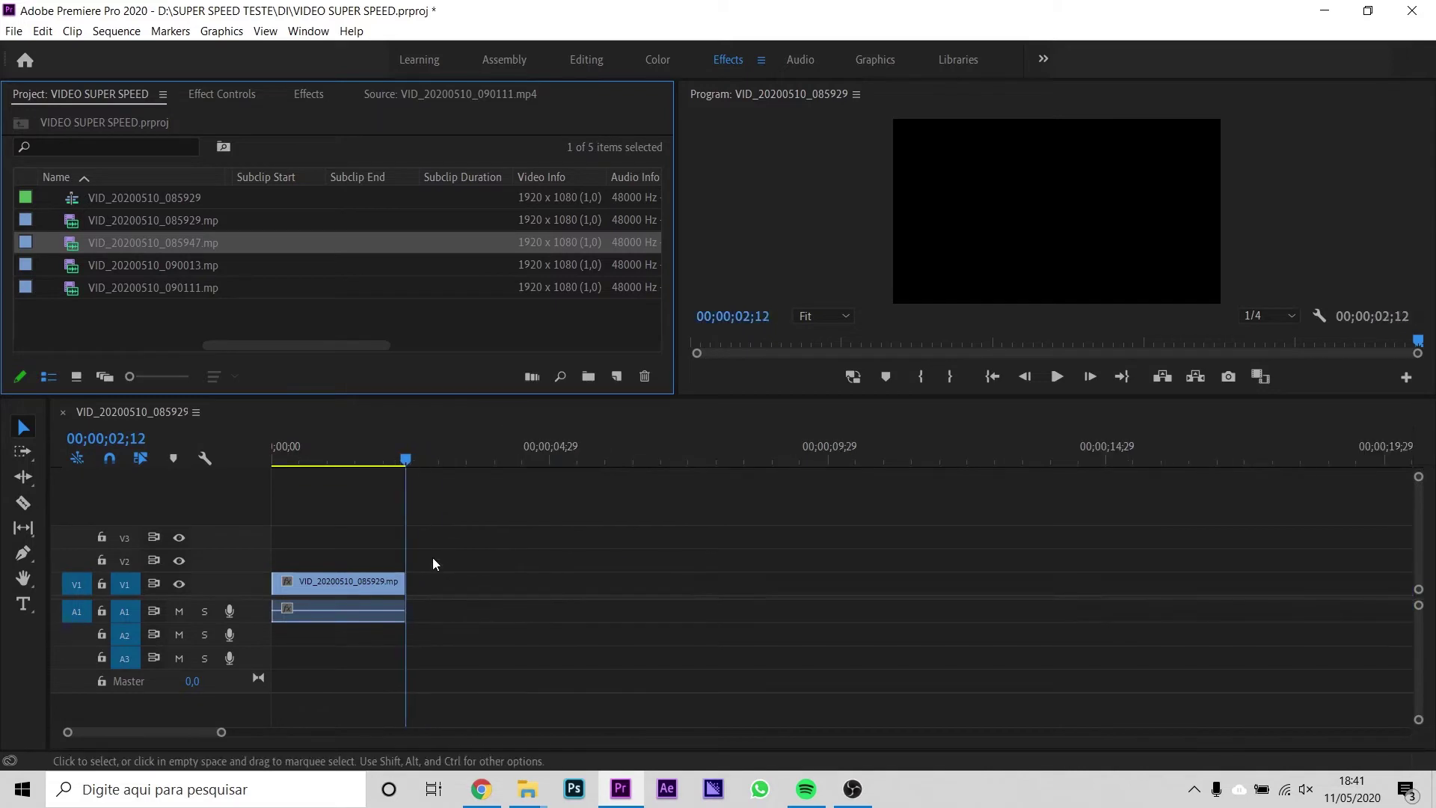
pyautogui.moveTo(222, 326); pyautogui.dragTo(404, 607)
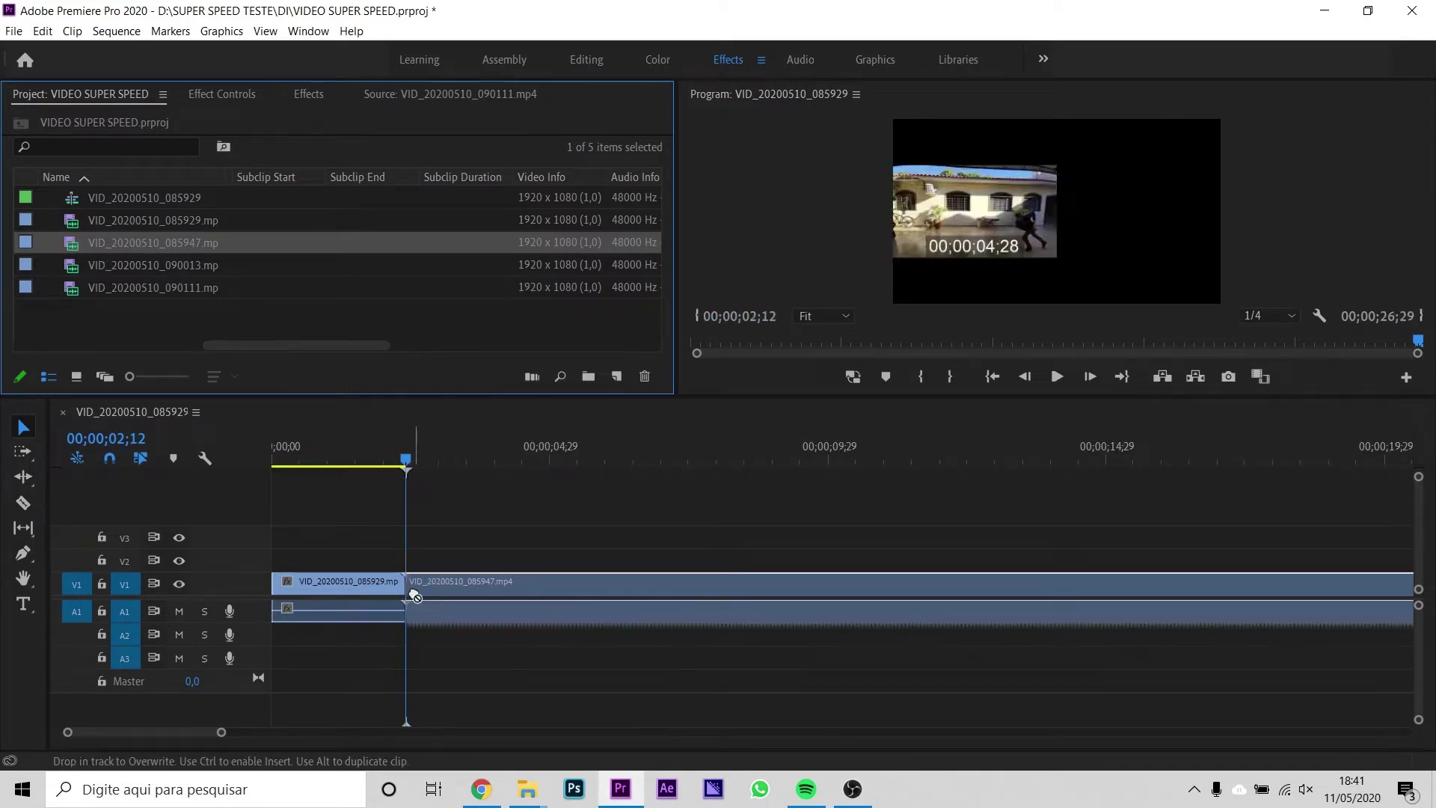
pyautogui.press('=')
pyautogui.press('space')
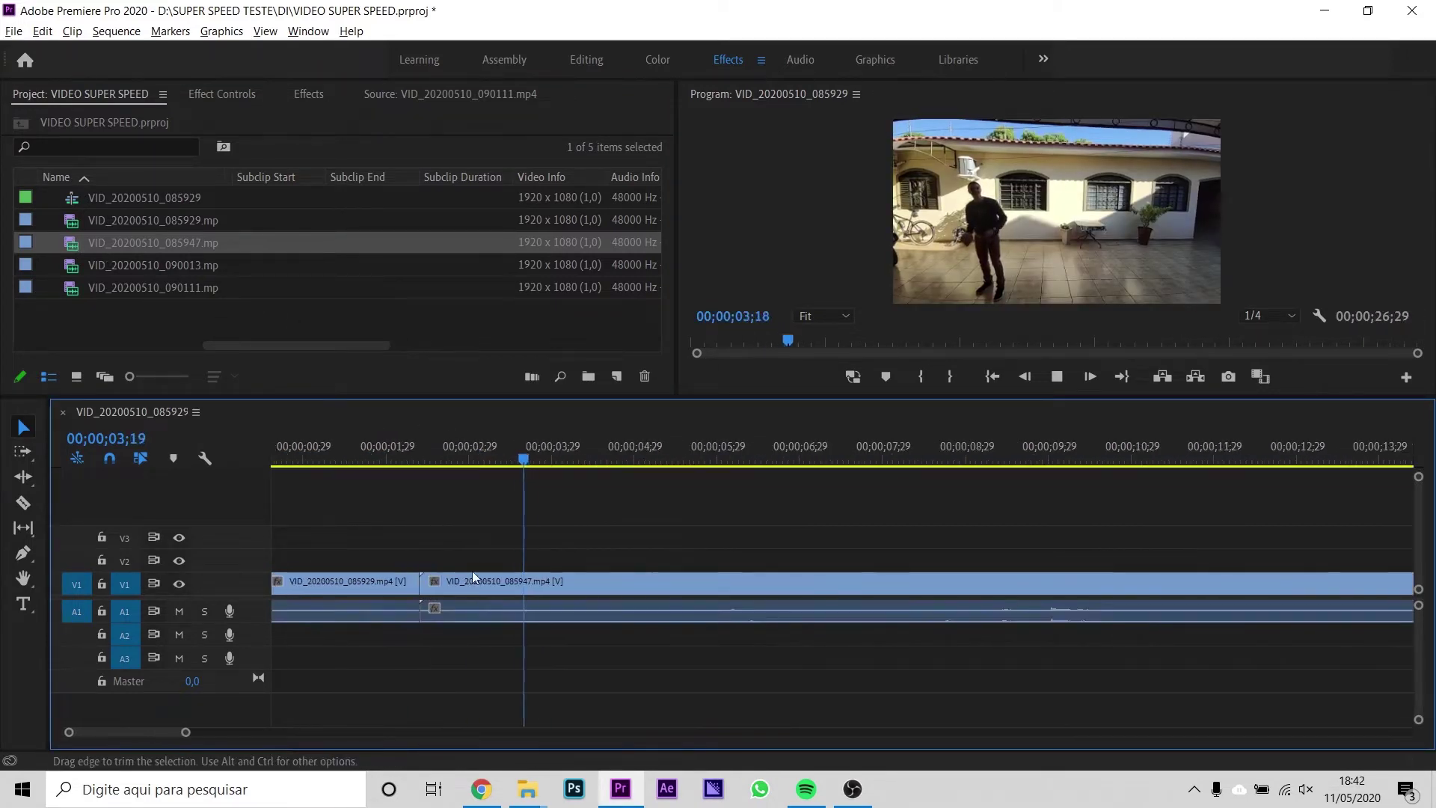
pyautogui.press('\\')
# - Cut the 085947 clip at 20;24 and ripple-delete the earlier section
pyautogui.moveTo(456, 459); pyautogui.dragTo(1105, 461)
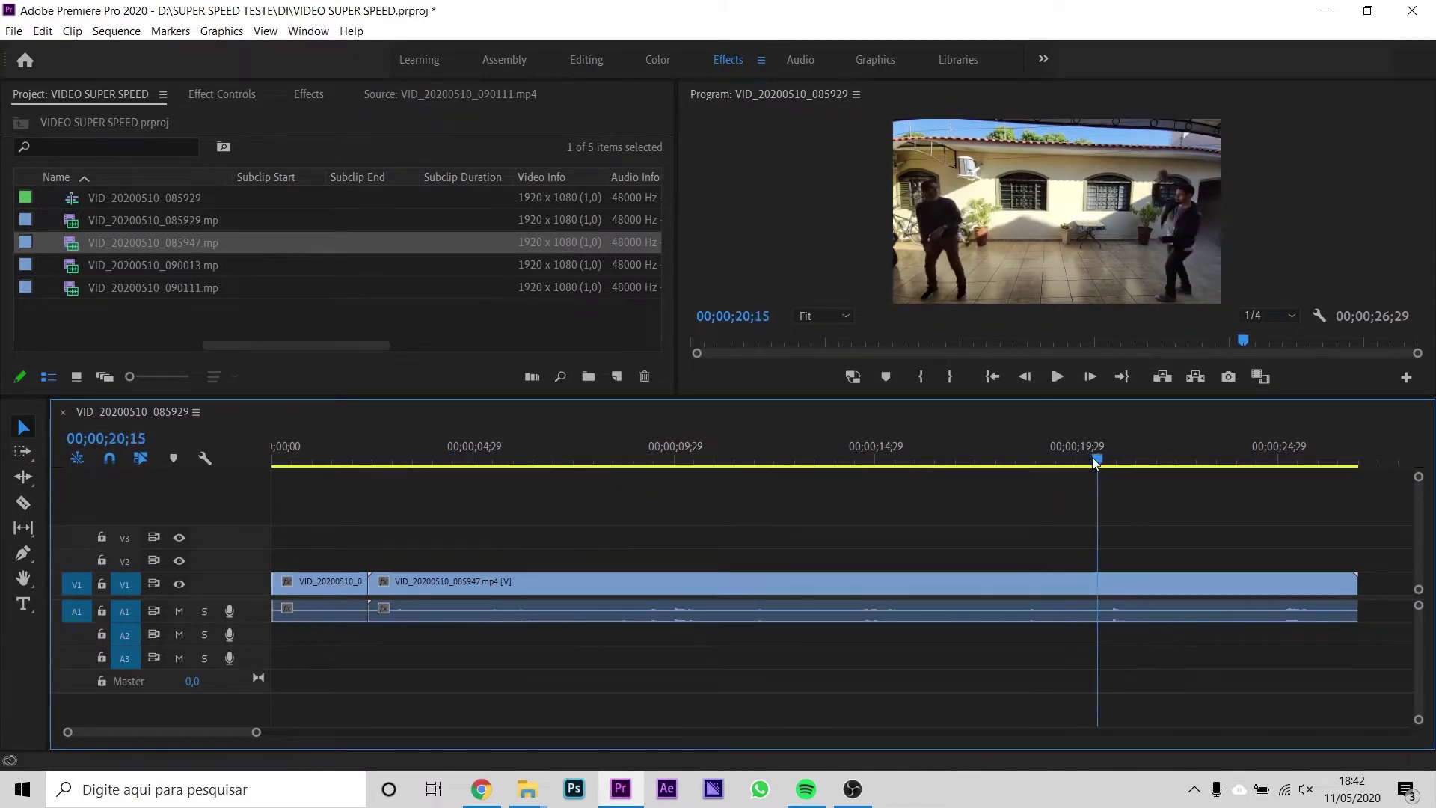
pyautogui.moveTo(1103, 461); pyautogui.dragTo(1107, 462)
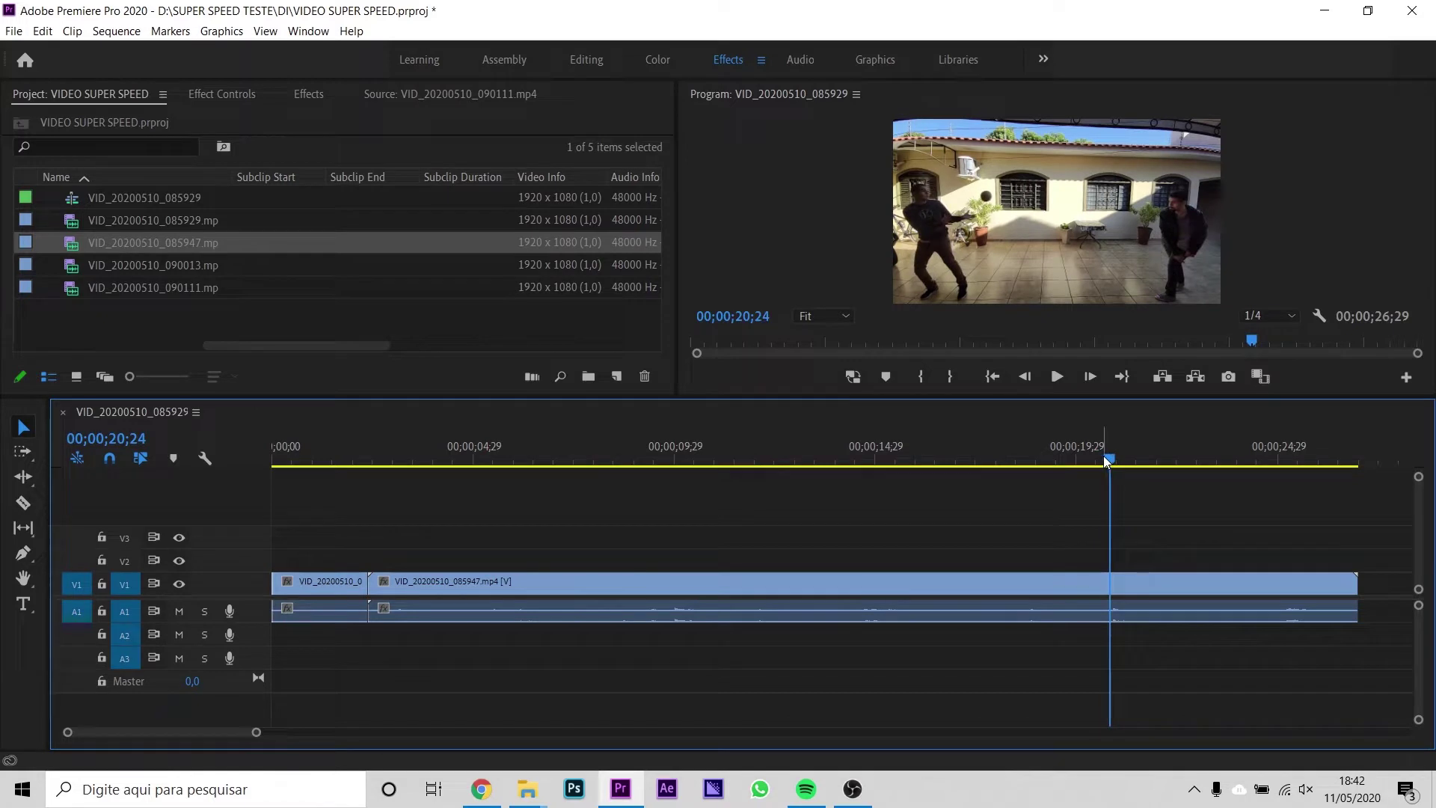
pyautogui.press('c')
pyautogui.press('v')
pyautogui.click(702, 584)
pyautogui.press('Delete')
pyautogui.click(702, 584)
pyautogui.press('Delete')
# - Trim the first clip's end back to 02;07 and close the gap between clips
pyautogui.click(289, 452)
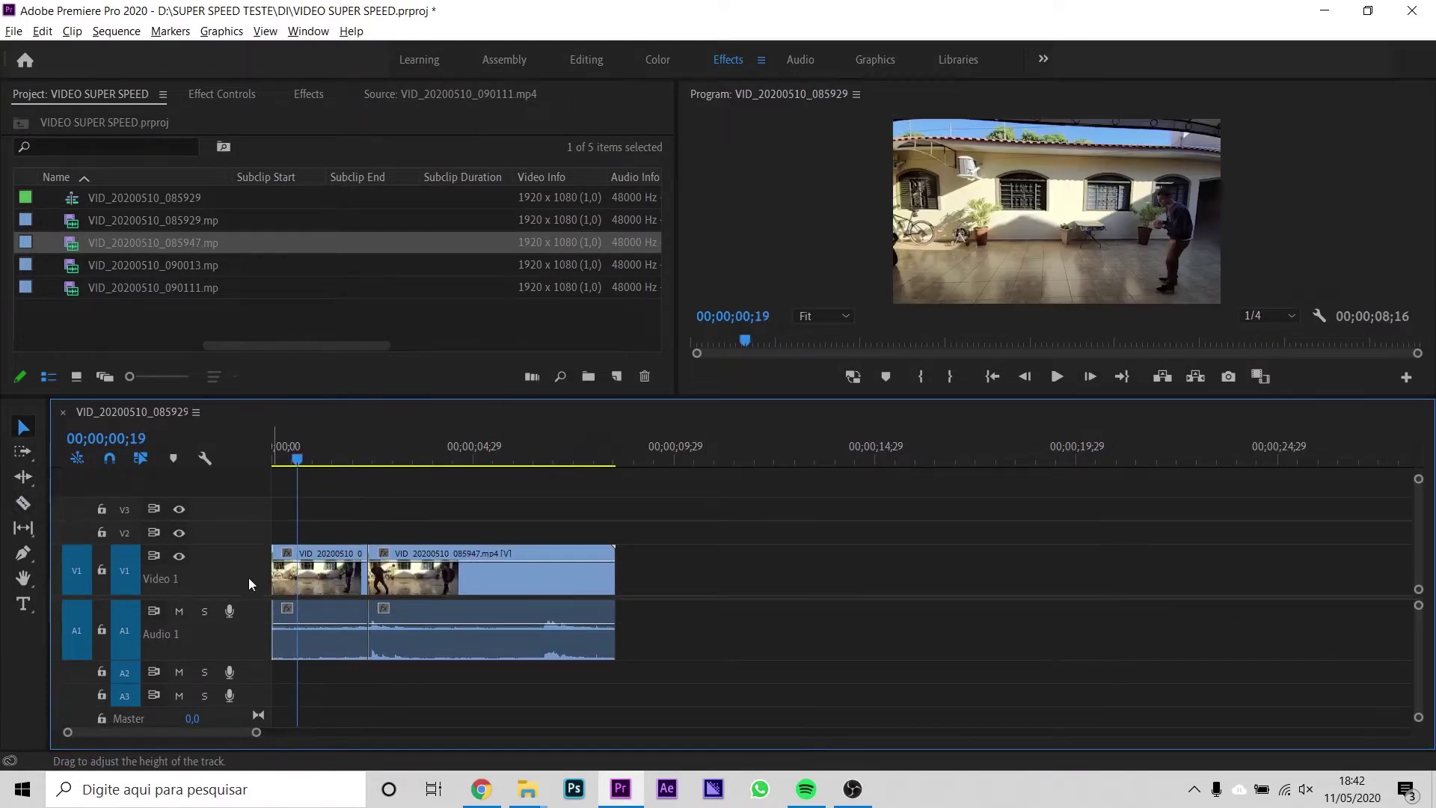
pyautogui.press('=')
pyautogui.moveTo(330, 453); pyautogui.dragTo(512, 461)
pyautogui.press('=')
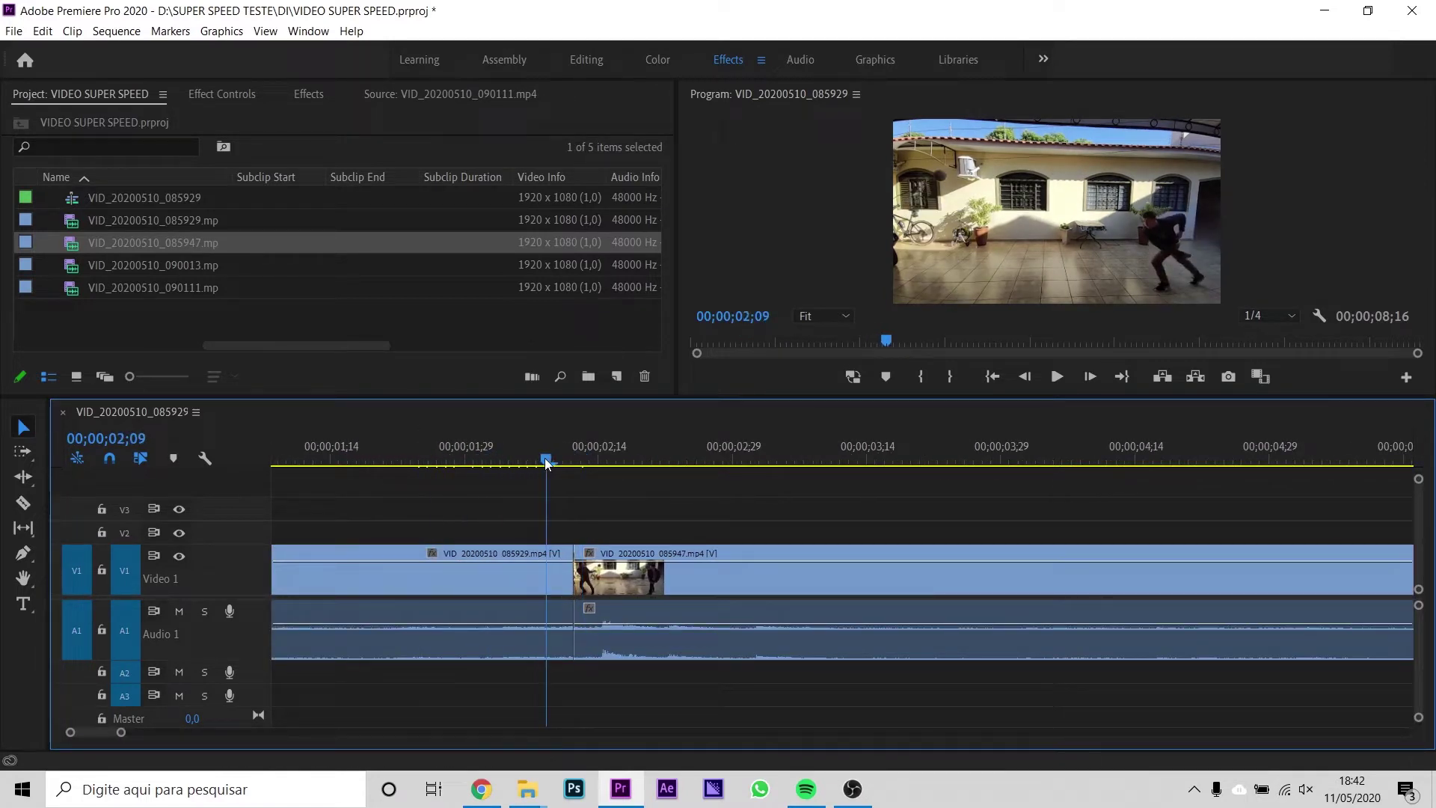
pyautogui.moveTo(573, 572); pyautogui.dragTo(535, 573)
pyautogui.click(555, 579)
pyautogui.press('Delete')
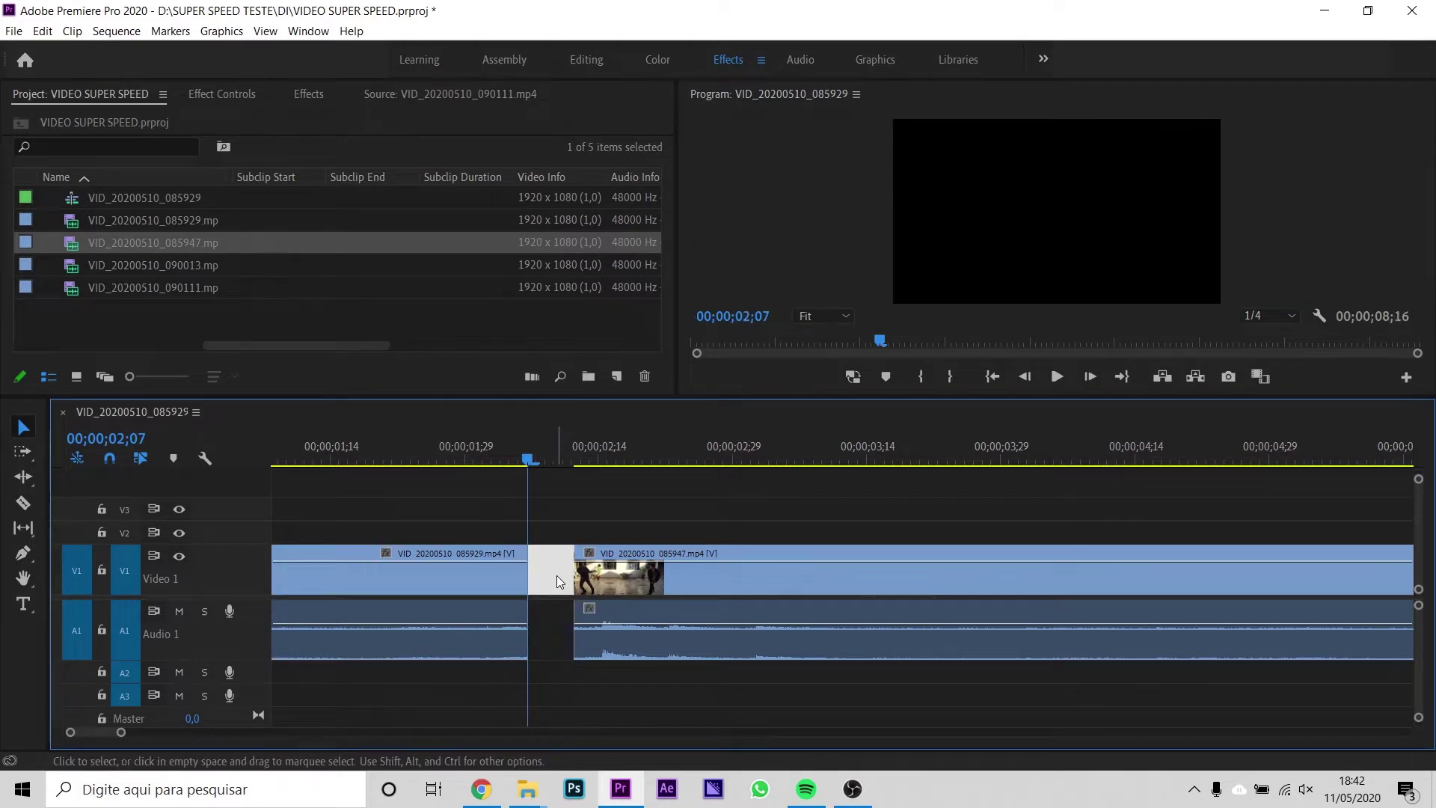
pyautogui.press('-')
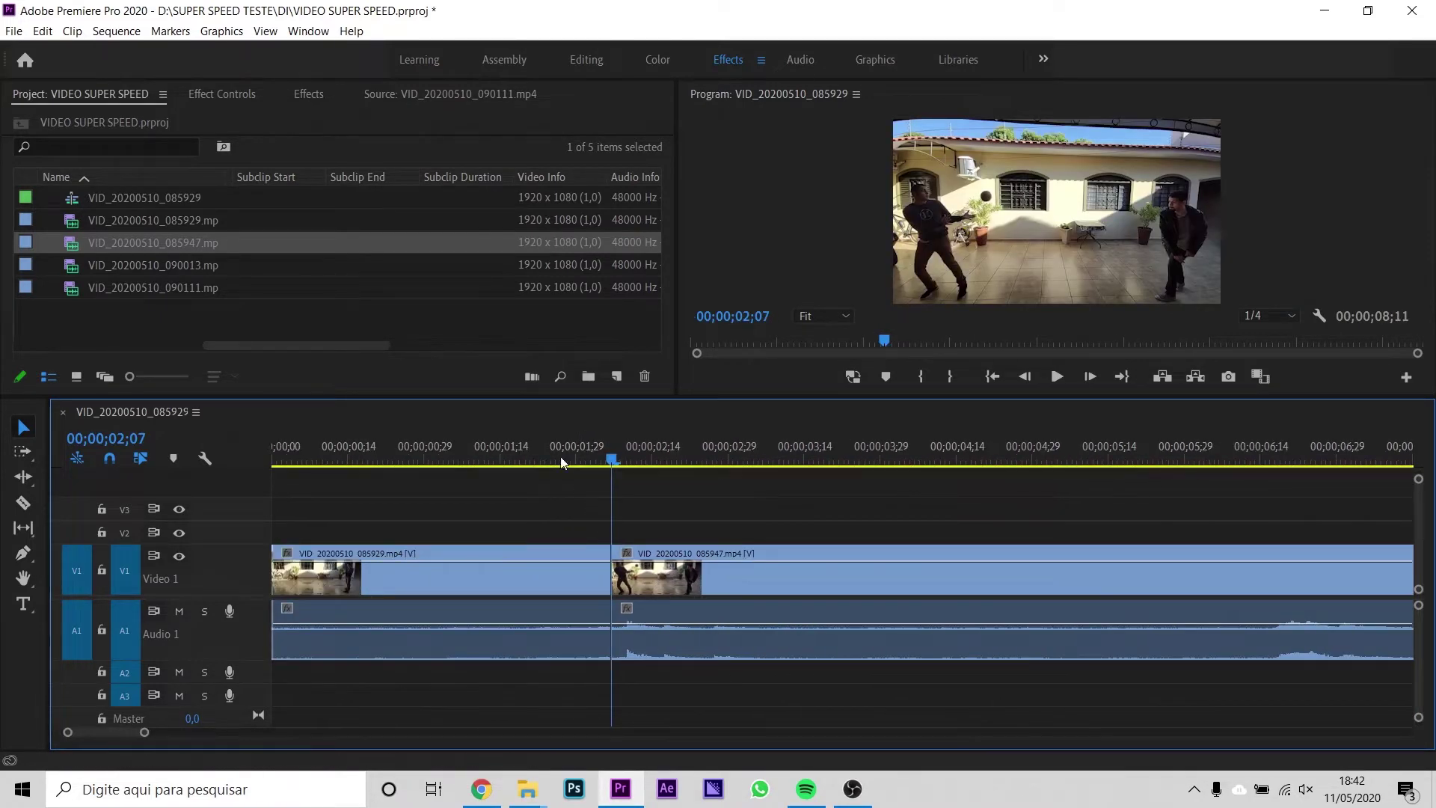
# - Play back across the join and enlarge the Program monitor
pyautogui.click(558, 457)
pyautogui.press('space')
pyautogui.moveTo(596, 451)
pyautogui.mouseDown()
pyautogui.moveTo(626, 442)
pyautogui.moveTo(470, 447)
pyautogui.mouseUp()
pyautogui.press('space')
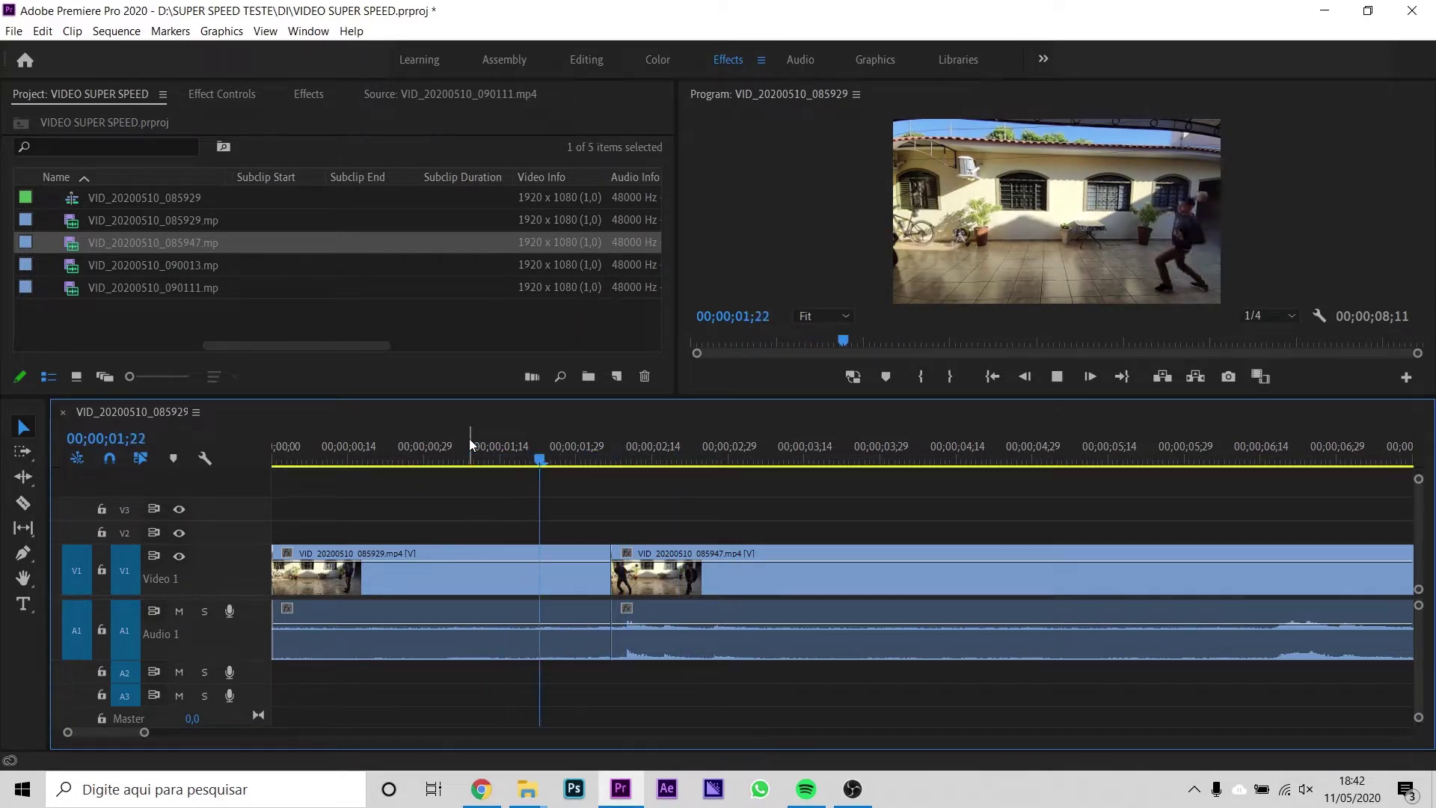
pyautogui.click(513, 449)
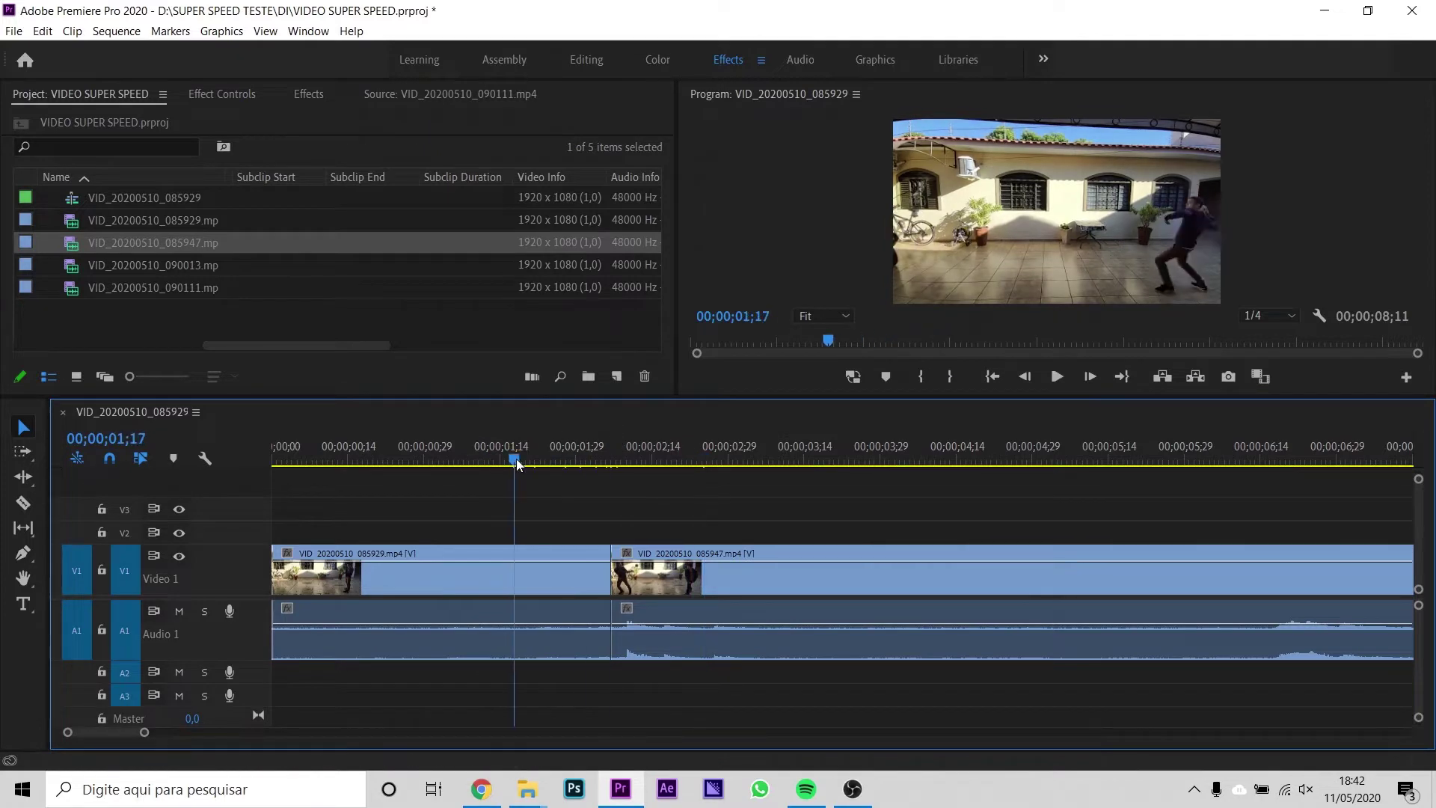
pyautogui.moveTo(838, 399); pyautogui.dragTo(888, 527)
pyautogui.press('space')
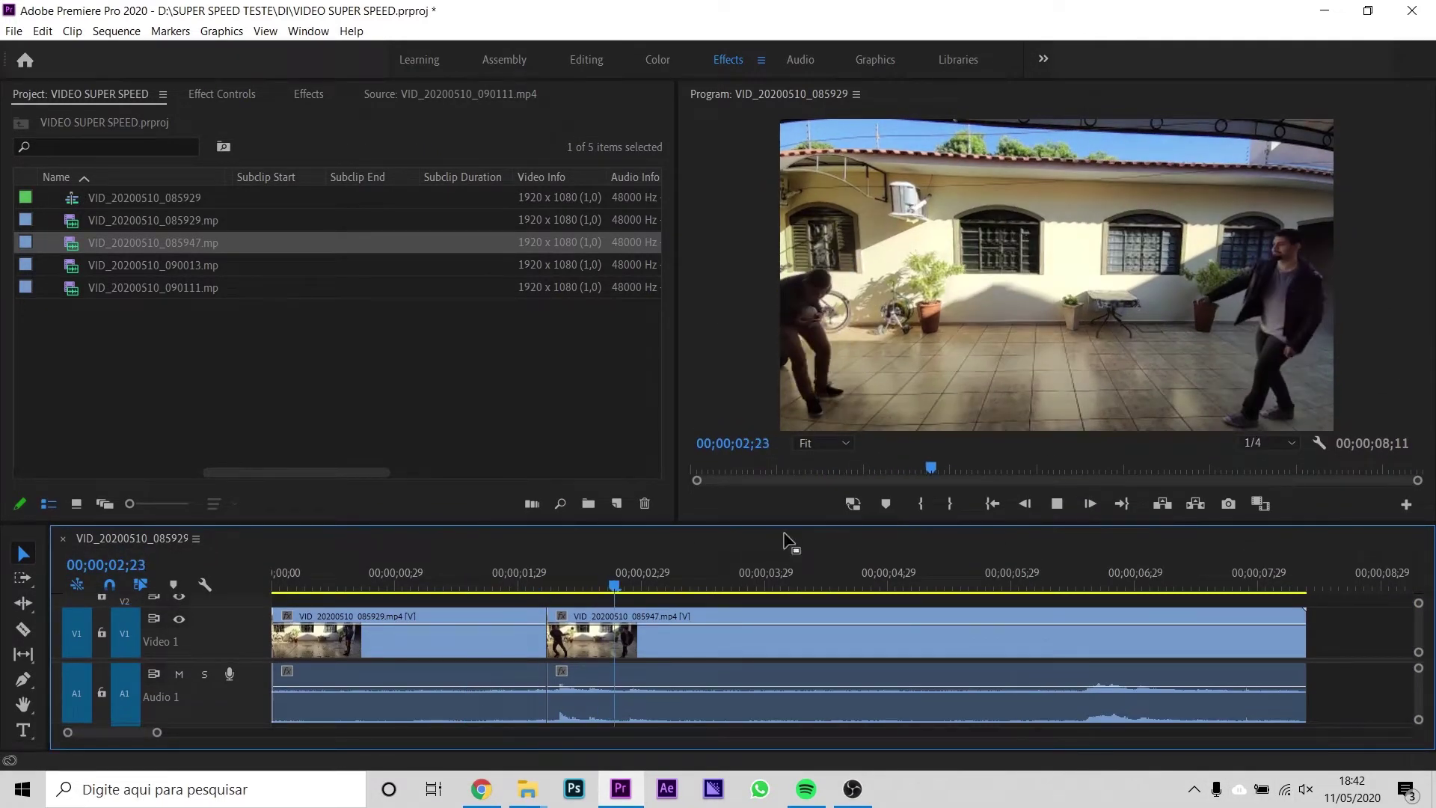
# - Review the clip change, then trim the second clip's out point to 04;14
pyautogui.click(514, 581)
pyautogui.moveTo(513, 582)
pyautogui.mouseDown()
pyautogui.moveTo(576, 598)
pyautogui.moveTo(483, 591)
pyautogui.mouseUp()
pyautogui.press('space')
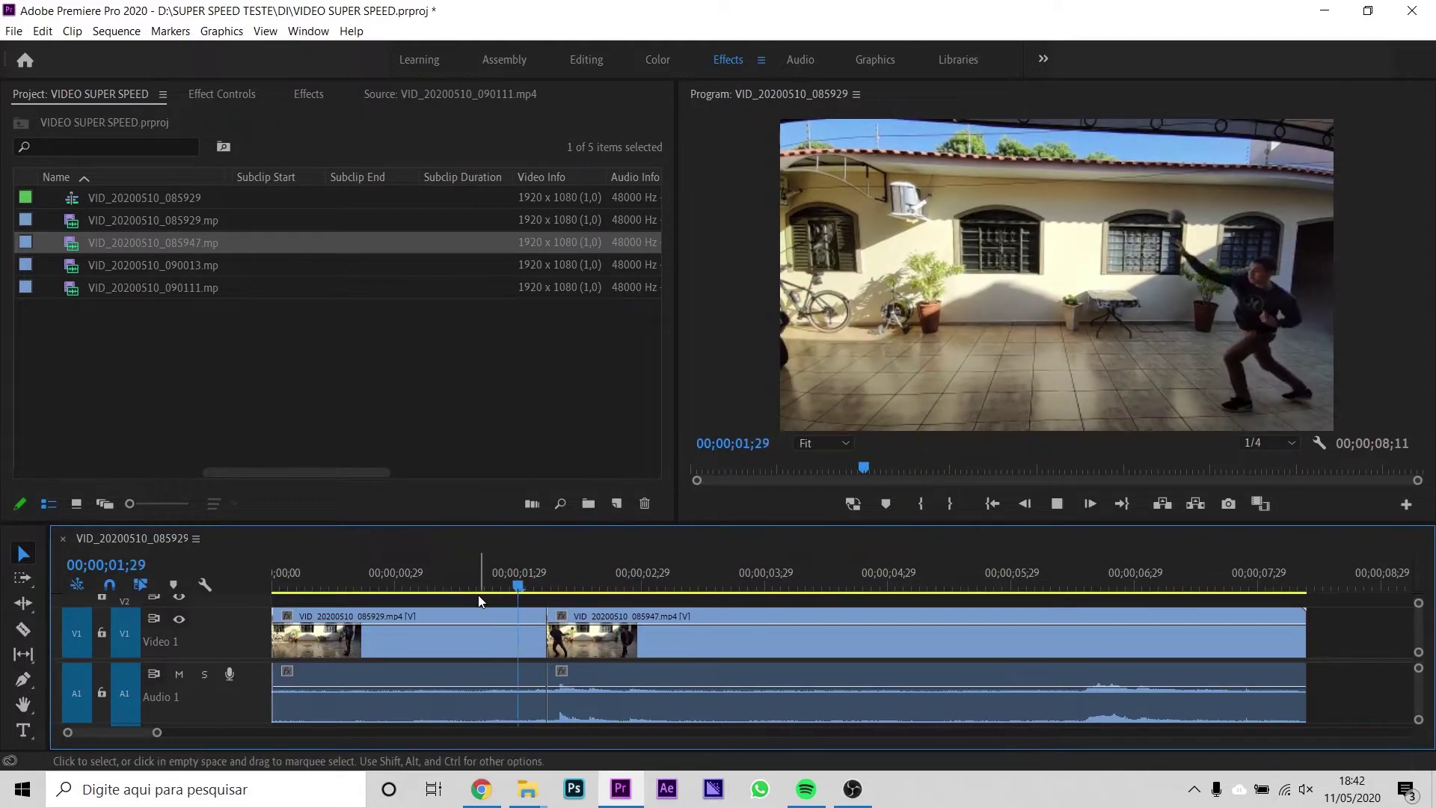
pyautogui.press('space')
pyautogui.press('-')
pyautogui.moveTo(434, 580); pyautogui.dragTo(677, 609)
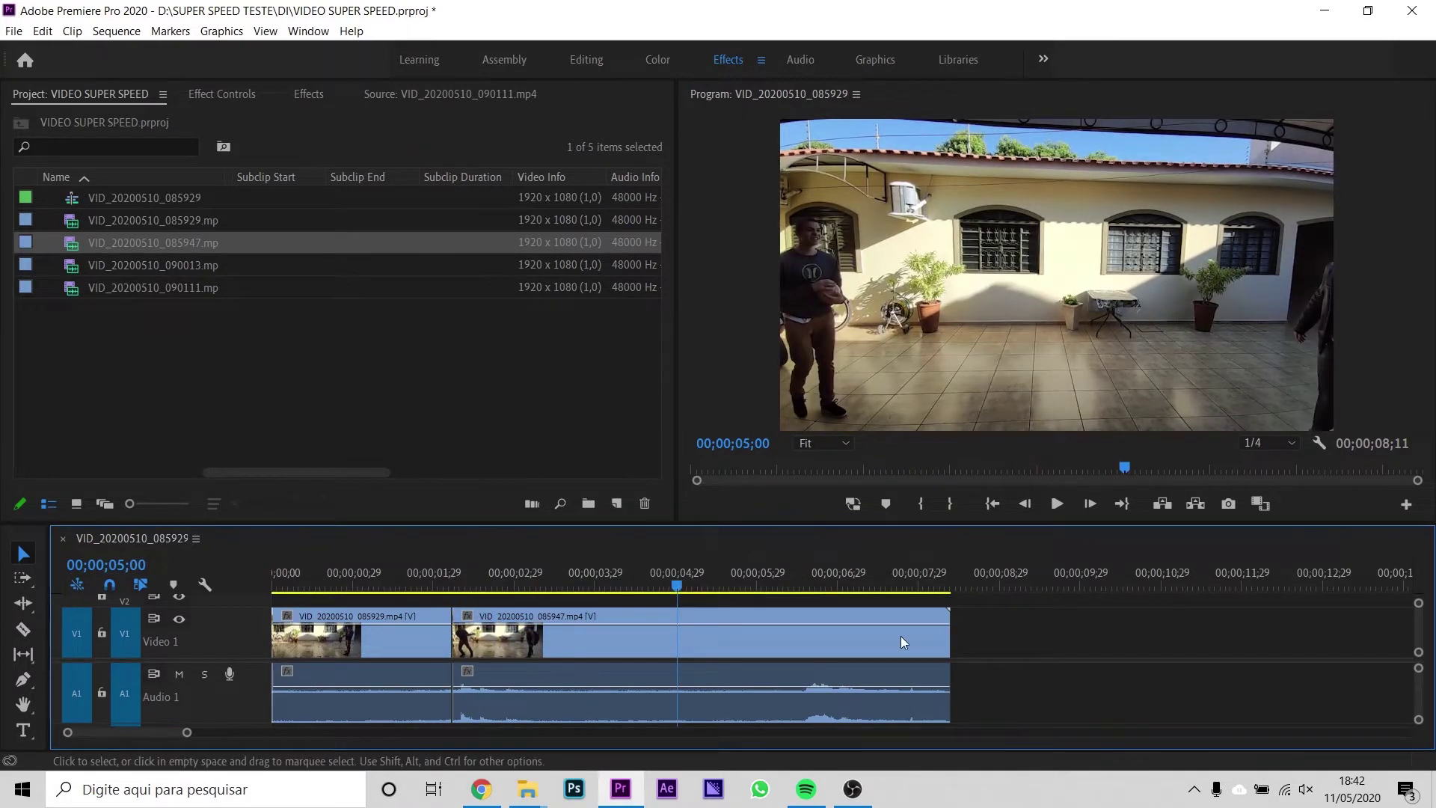
pyautogui.moveTo(949, 636); pyautogui.dragTo(677, 636)
pyautogui.moveTo(677, 587); pyautogui.dragTo(633, 587)
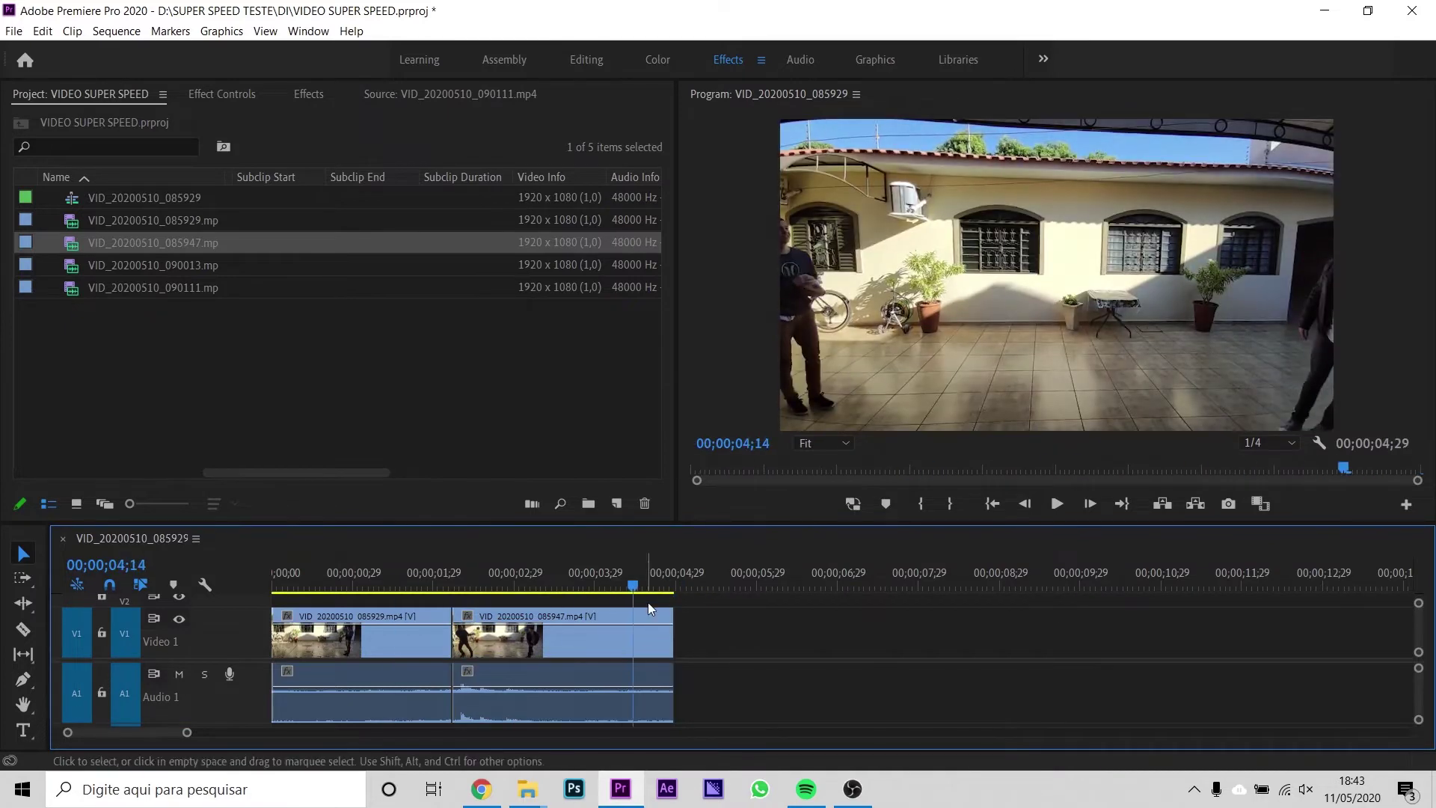
pyautogui.press('w')
# - Replay from 1;23 and scrub to find the right frame near 2;09
pyautogui.moveTo(423, 583); pyautogui.dragTo(561, 643)
pyautogui.press('=')
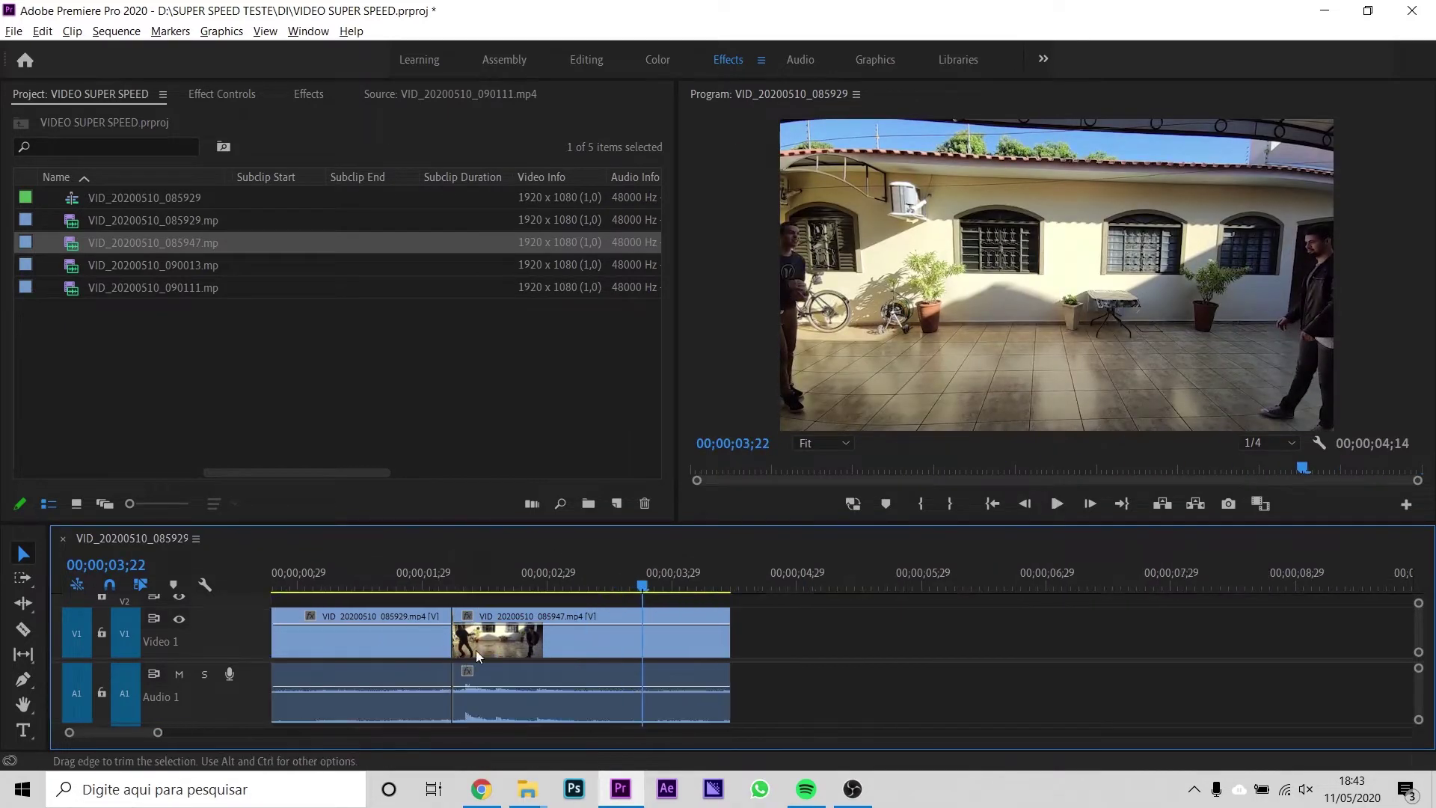
pyautogui.press('-')
pyautogui.moveTo(431, 572)
pyautogui.mouseDown()
pyautogui.moveTo(519, 576)
pyautogui.moveTo(551, 608)
pyautogui.mouseUp()
pyautogui.press('space')
pyautogui.press('space')
pyautogui.press('=')
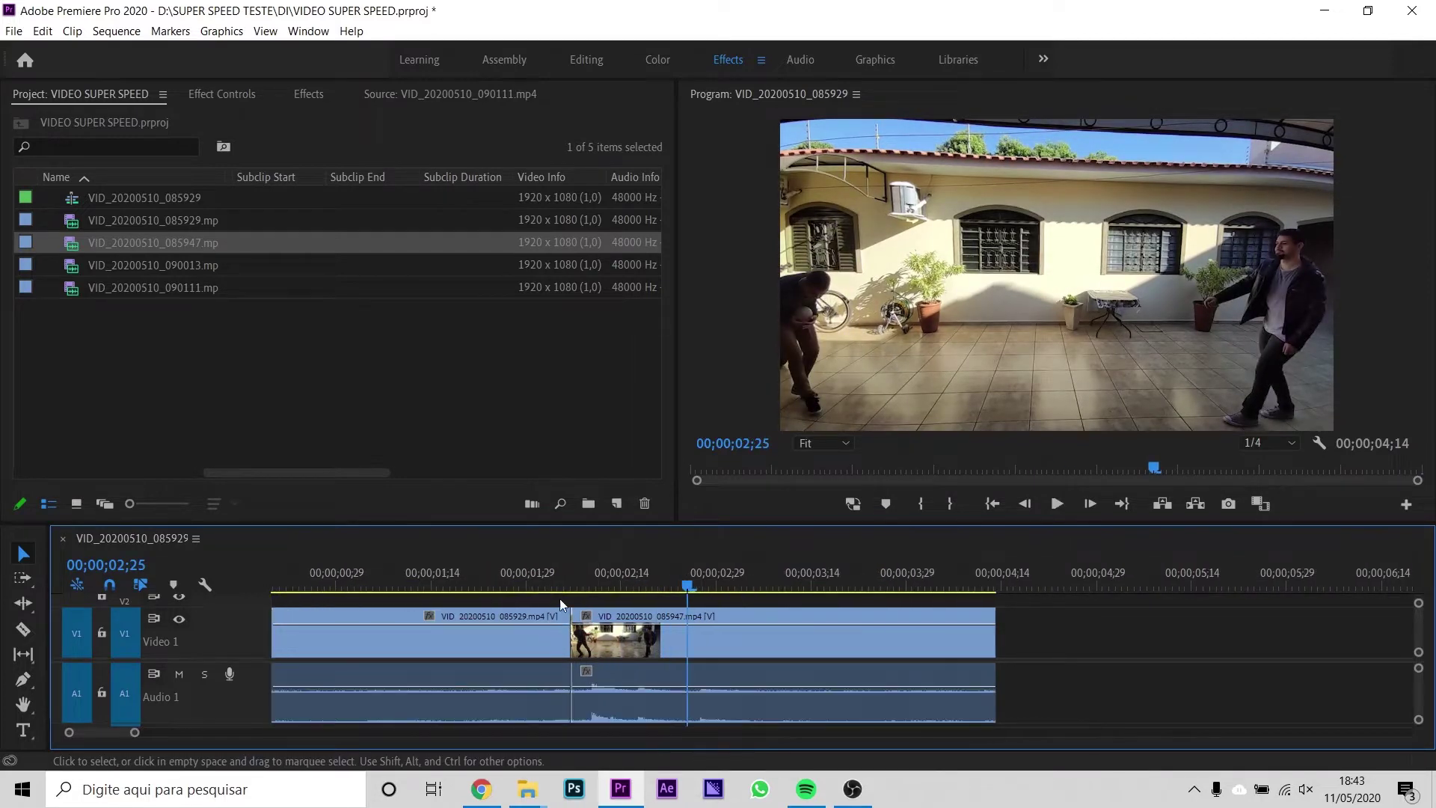
pyautogui.moveTo(519, 581)
pyautogui.mouseDown()
pyautogui.moveTo(578, 586)
pyautogui.moveTo(619, 668)
pyautogui.mouseUp()
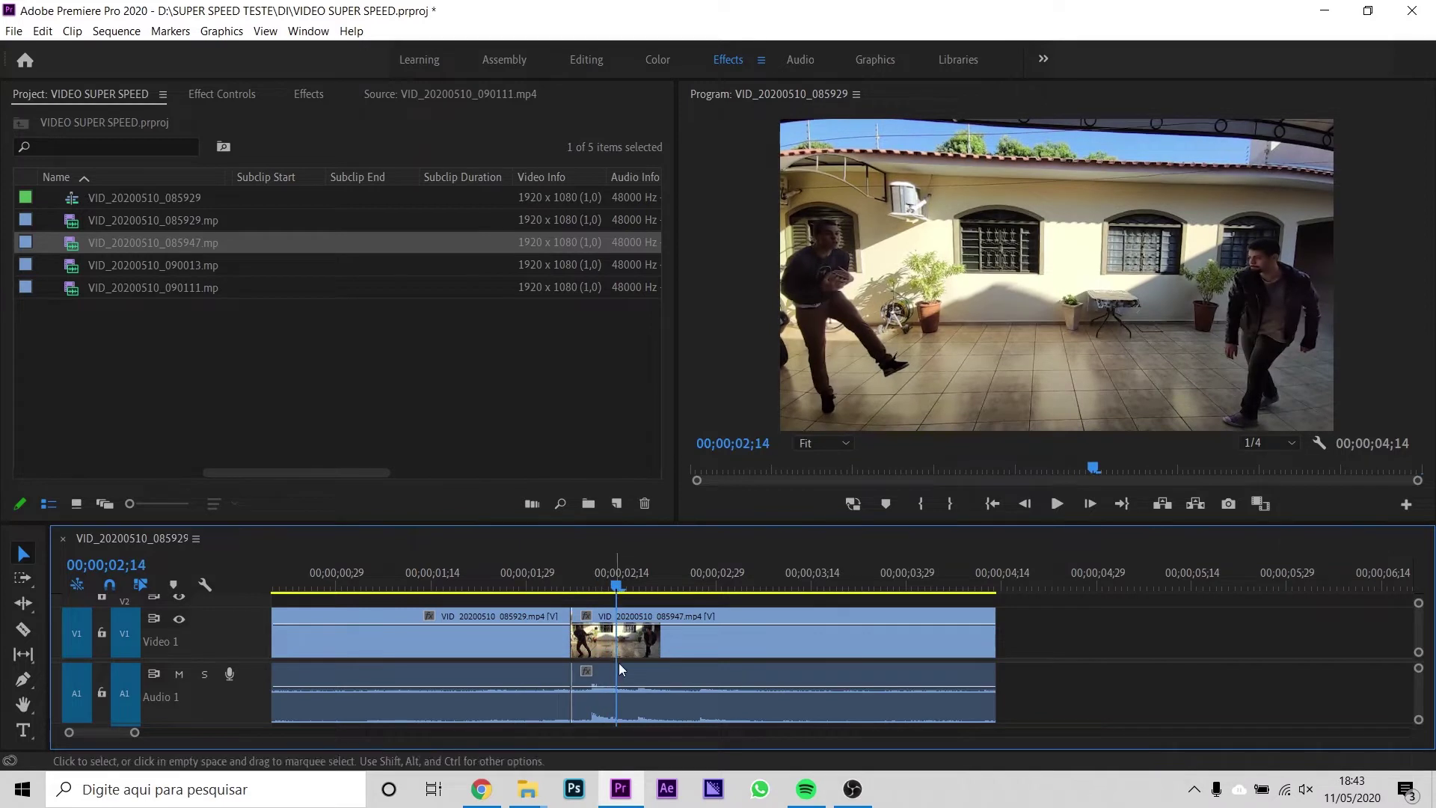
pyautogui.press('=')
pyautogui.press('=')
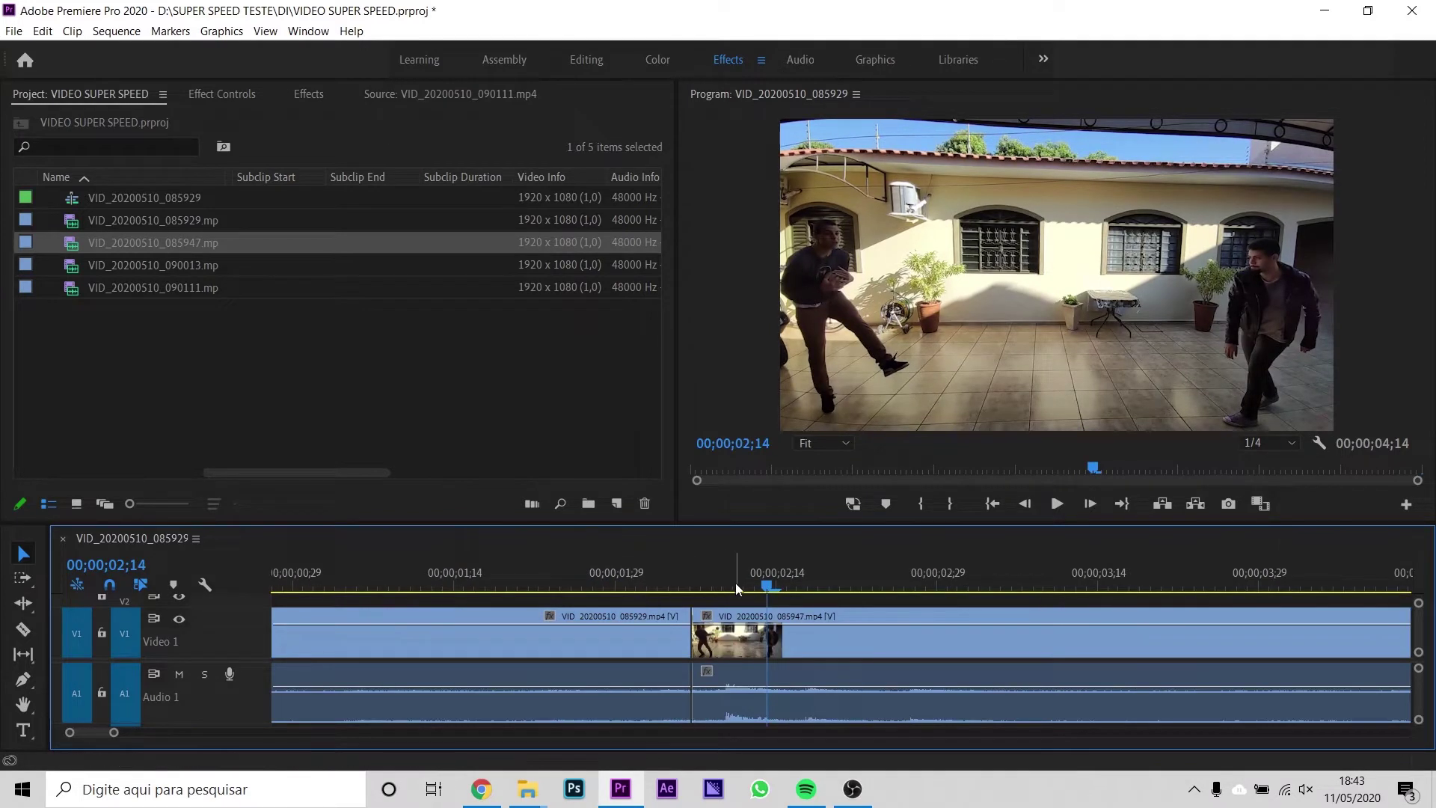
# - Add an edit at 02;05 with Ctrl+K and select the short piece starting there
pyautogui.moveTo(736, 589); pyautogui.dragTo(679, 589)
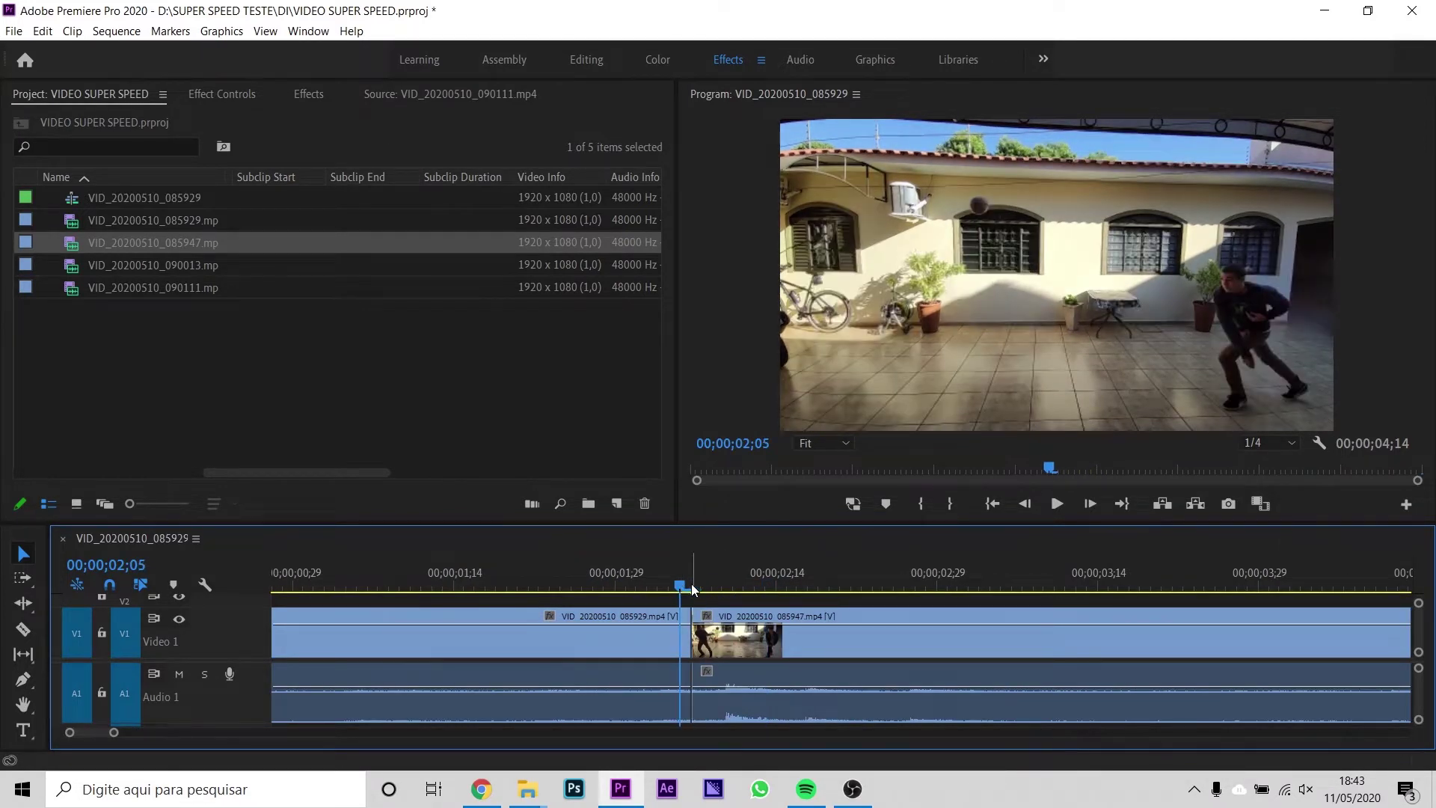
pyautogui.hotkey('ctrl', 'k')
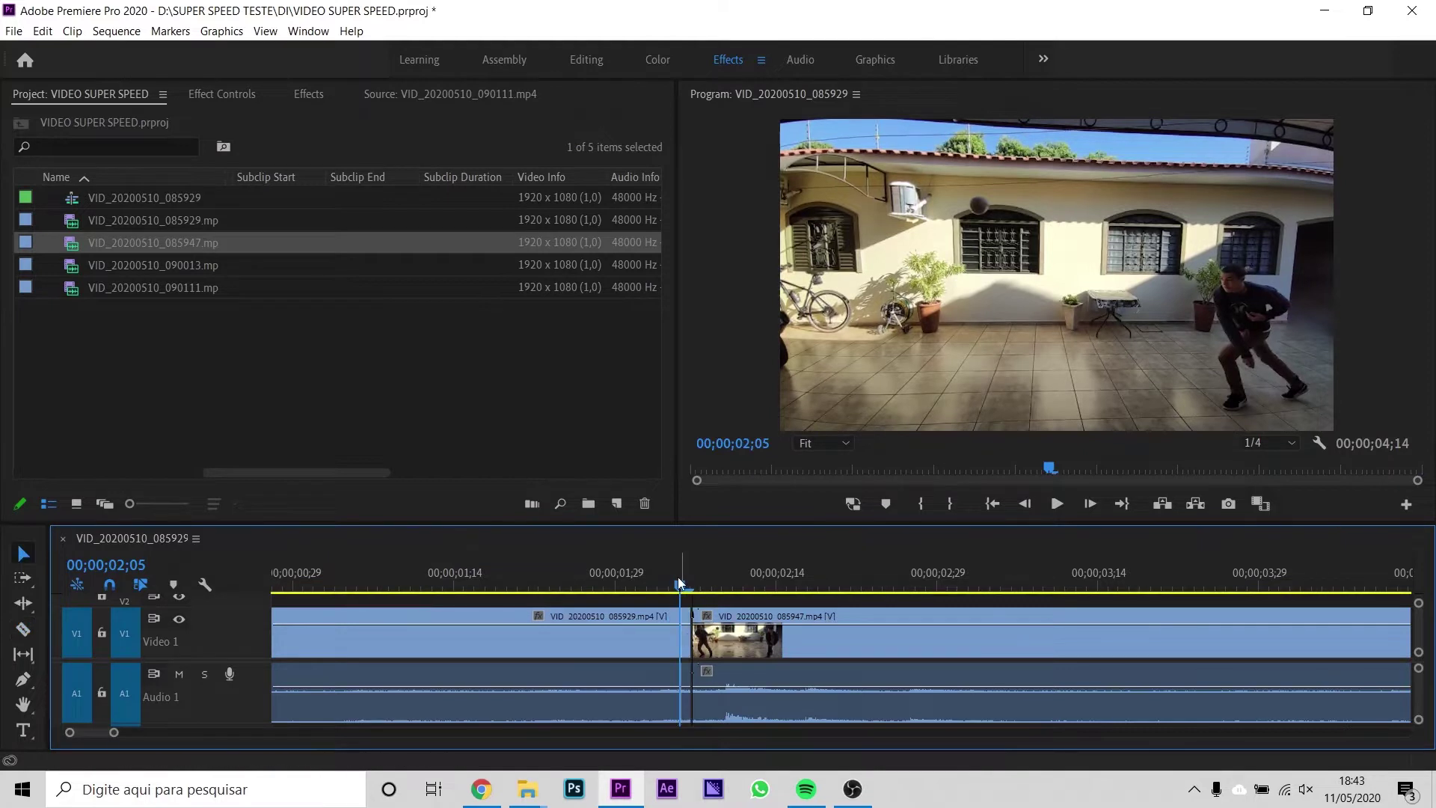
pyautogui.click(693, 585)
pyautogui.moveTo(695, 585); pyautogui.dragTo(702, 586)
pyautogui.press('c')
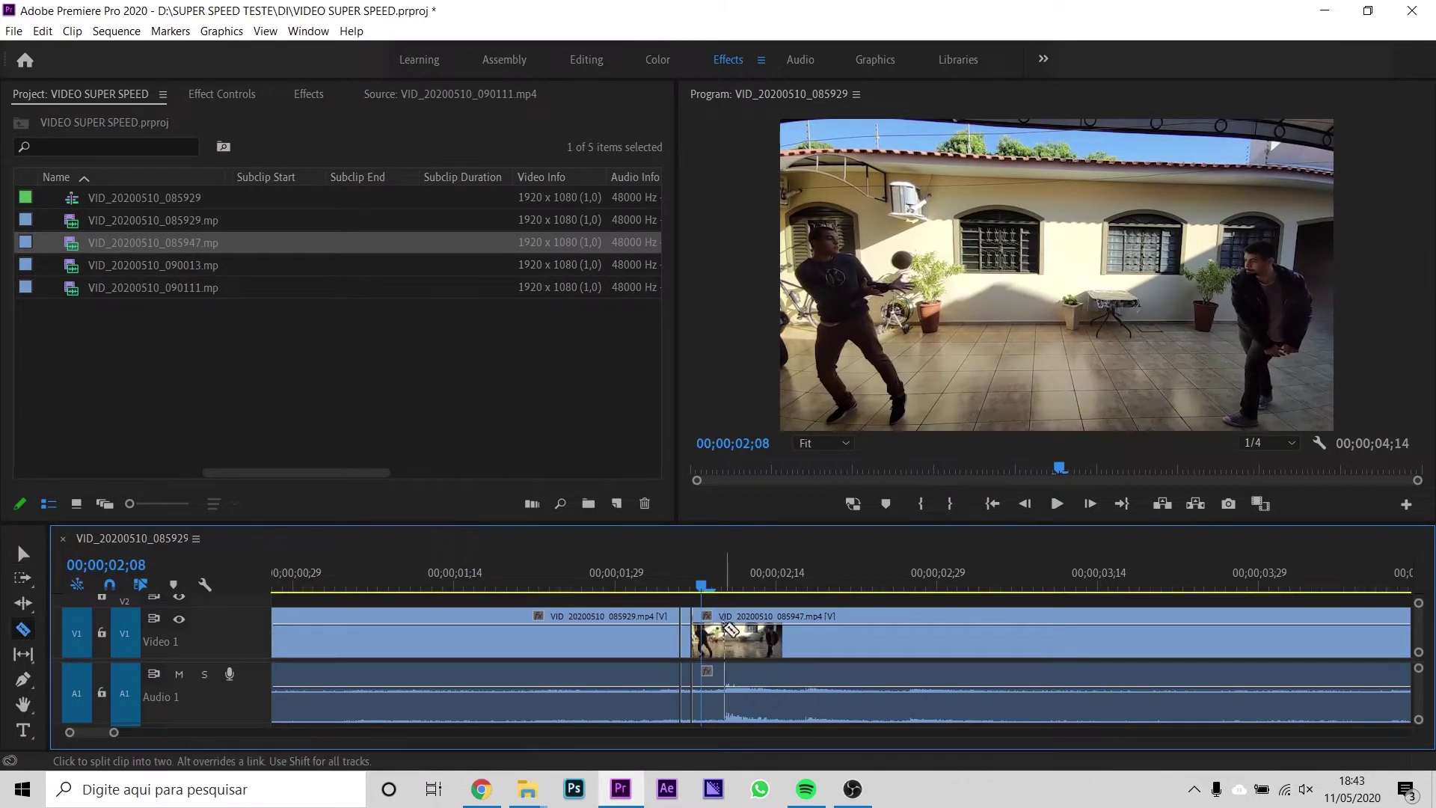
pyautogui.press('=')
pyautogui.press('v')
pyautogui.click(658, 637)
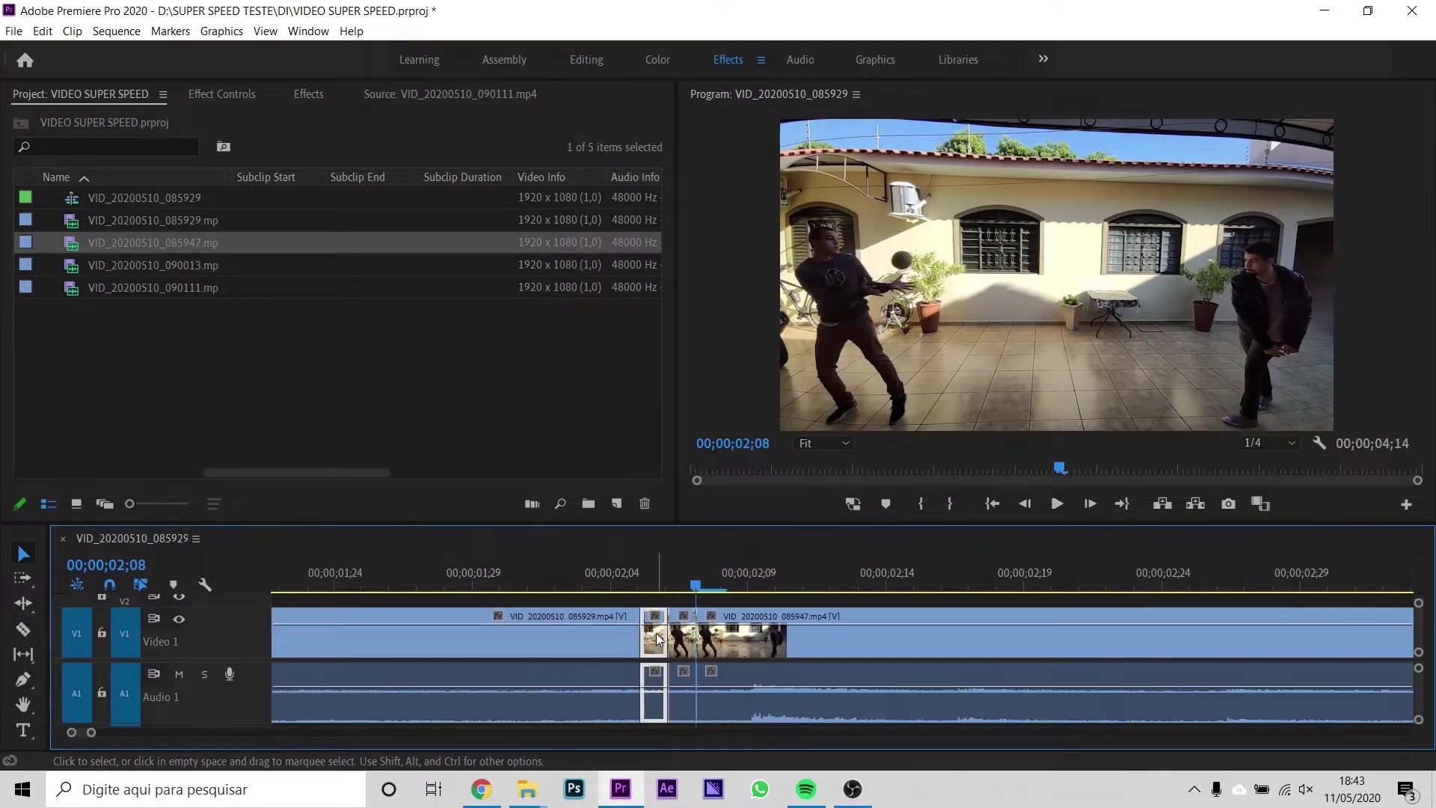
pyautogui.moveTo(686, 577); pyautogui.dragTo(657, 575)
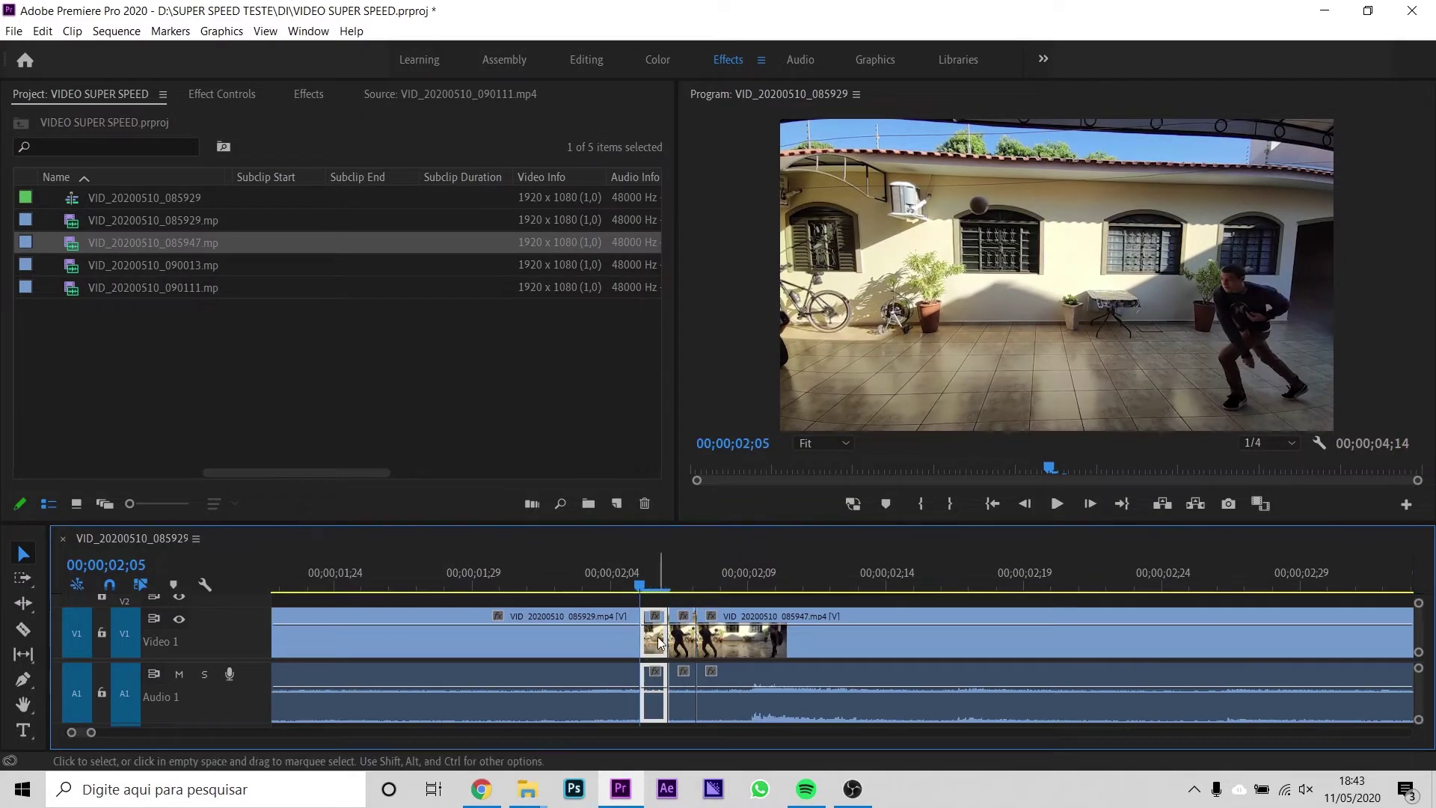
# - Draw a Pen opacity mask around the man on the right, save, and set Mask Feather to 250
pyautogui.click(222, 95)
pyautogui.click(101, 347)
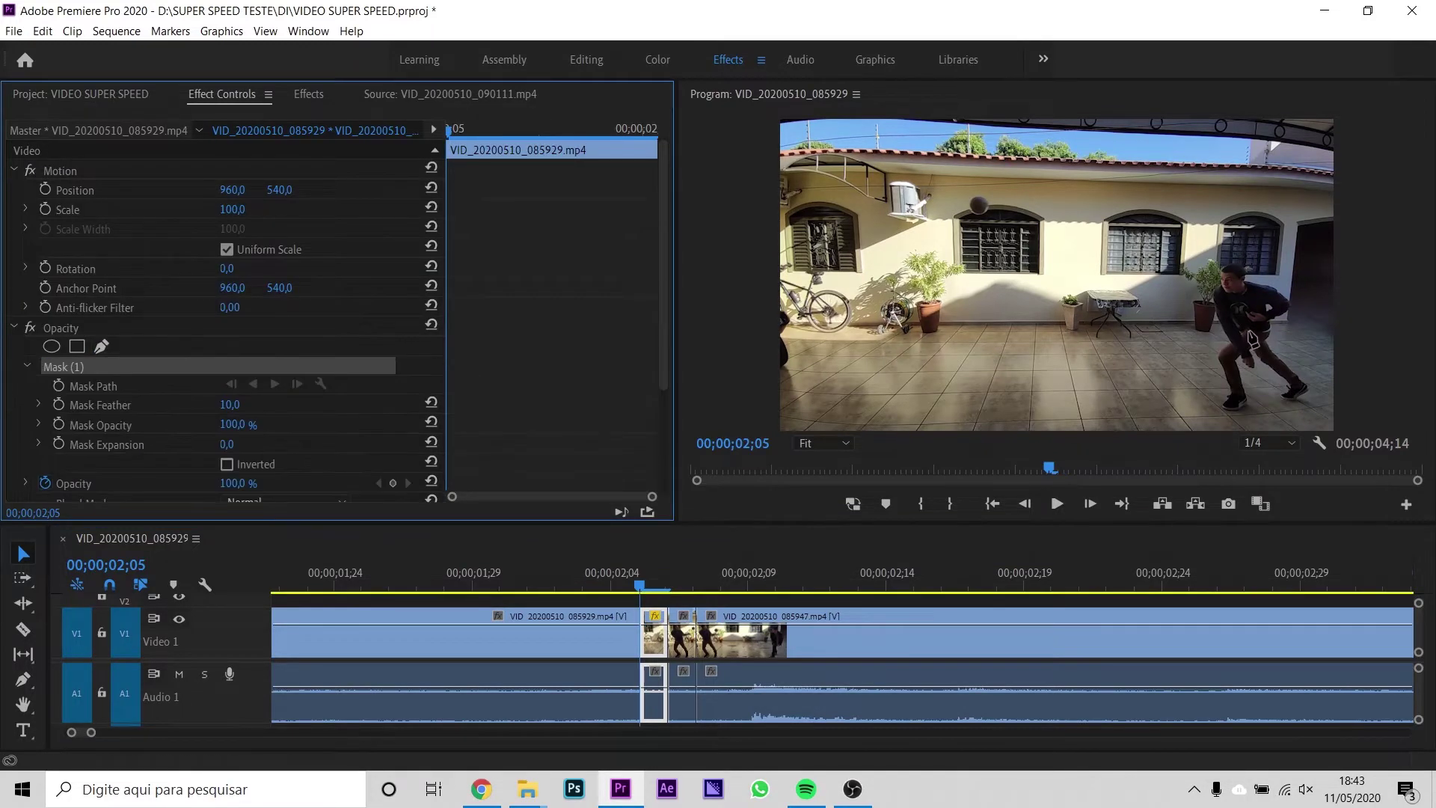
pyautogui.click(1314, 393)
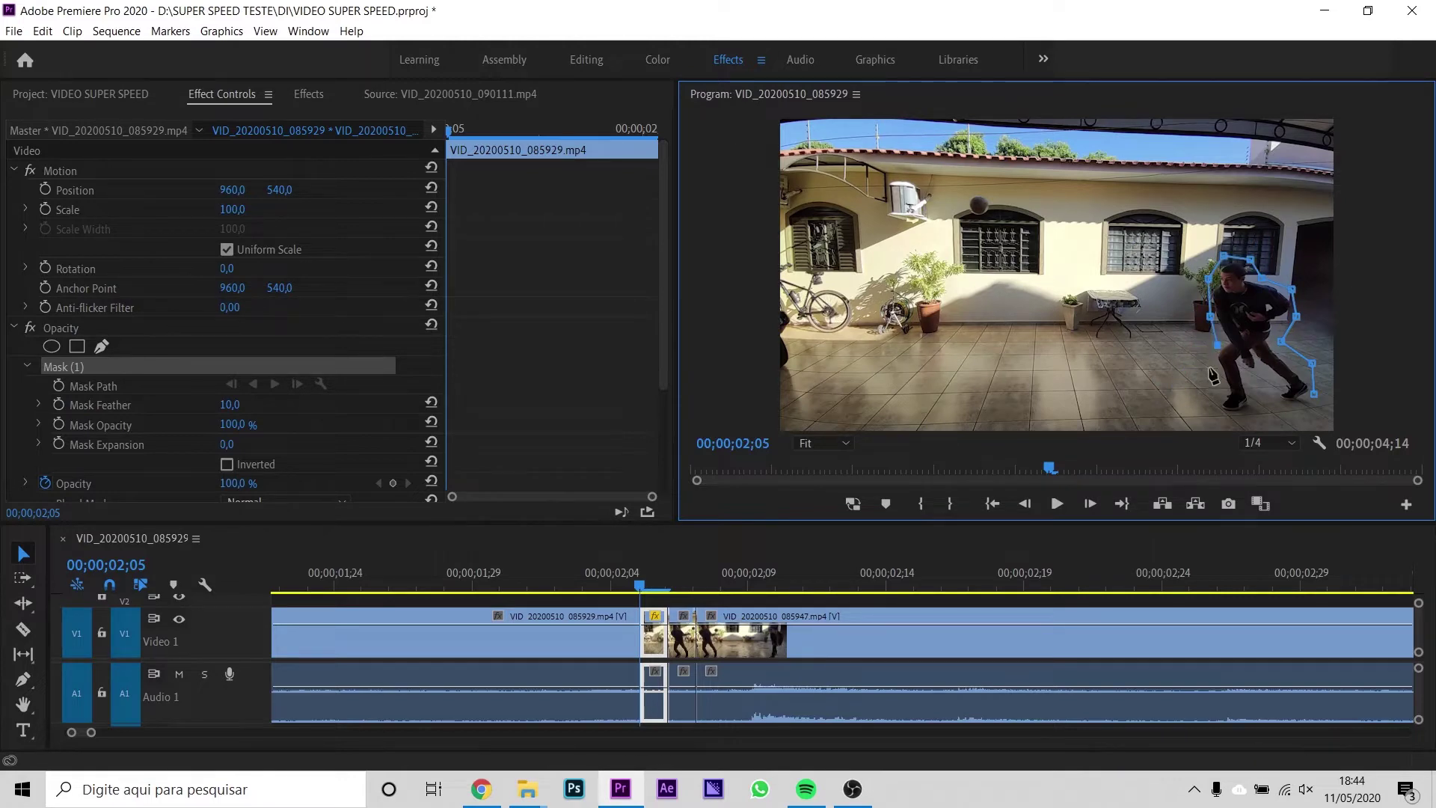
pyautogui.scroll(1, 1213, 374)
pyautogui.scroll(-1, 1182, 396)
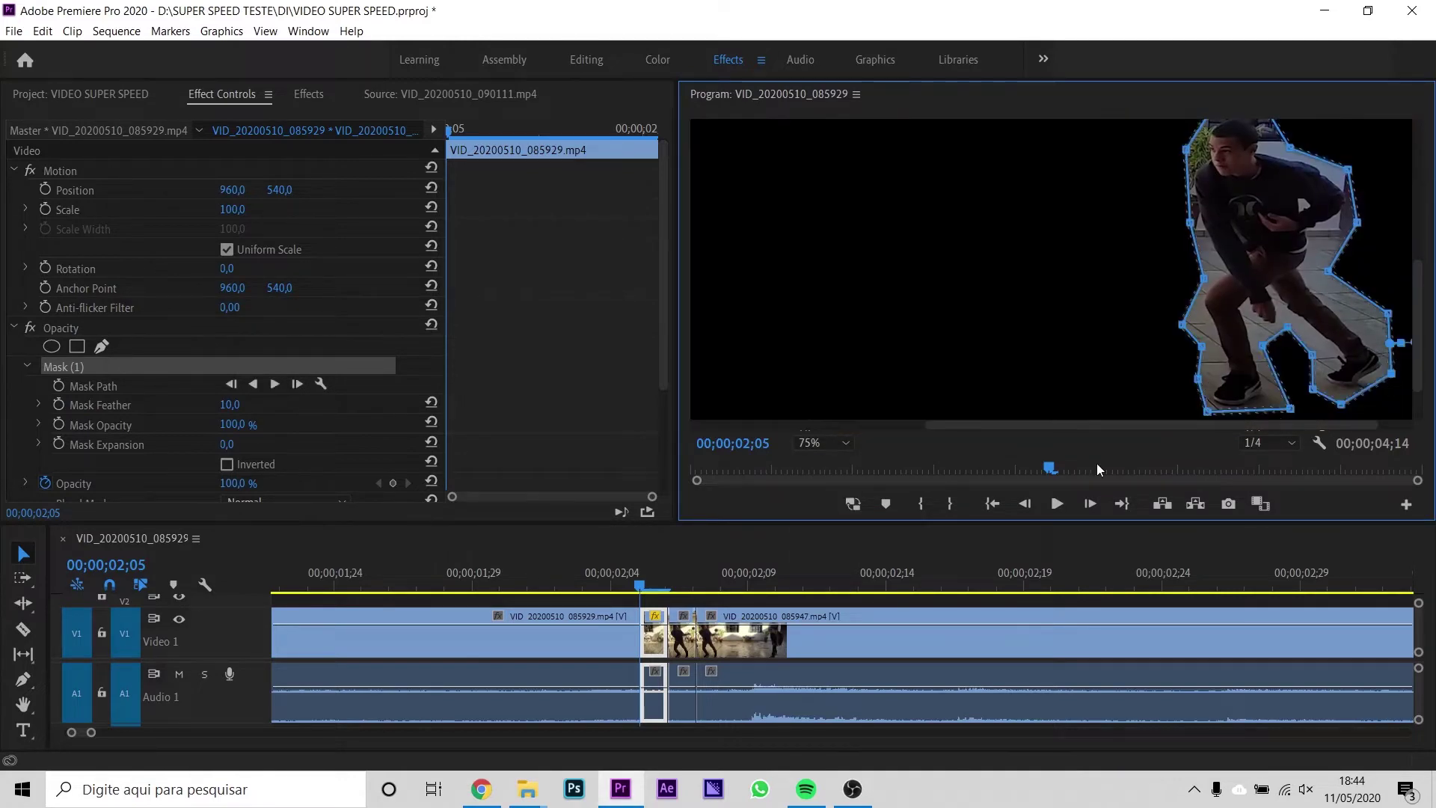
pyautogui.scroll(-1, 750, 419)
pyautogui.hotkey('ctrl', 's')
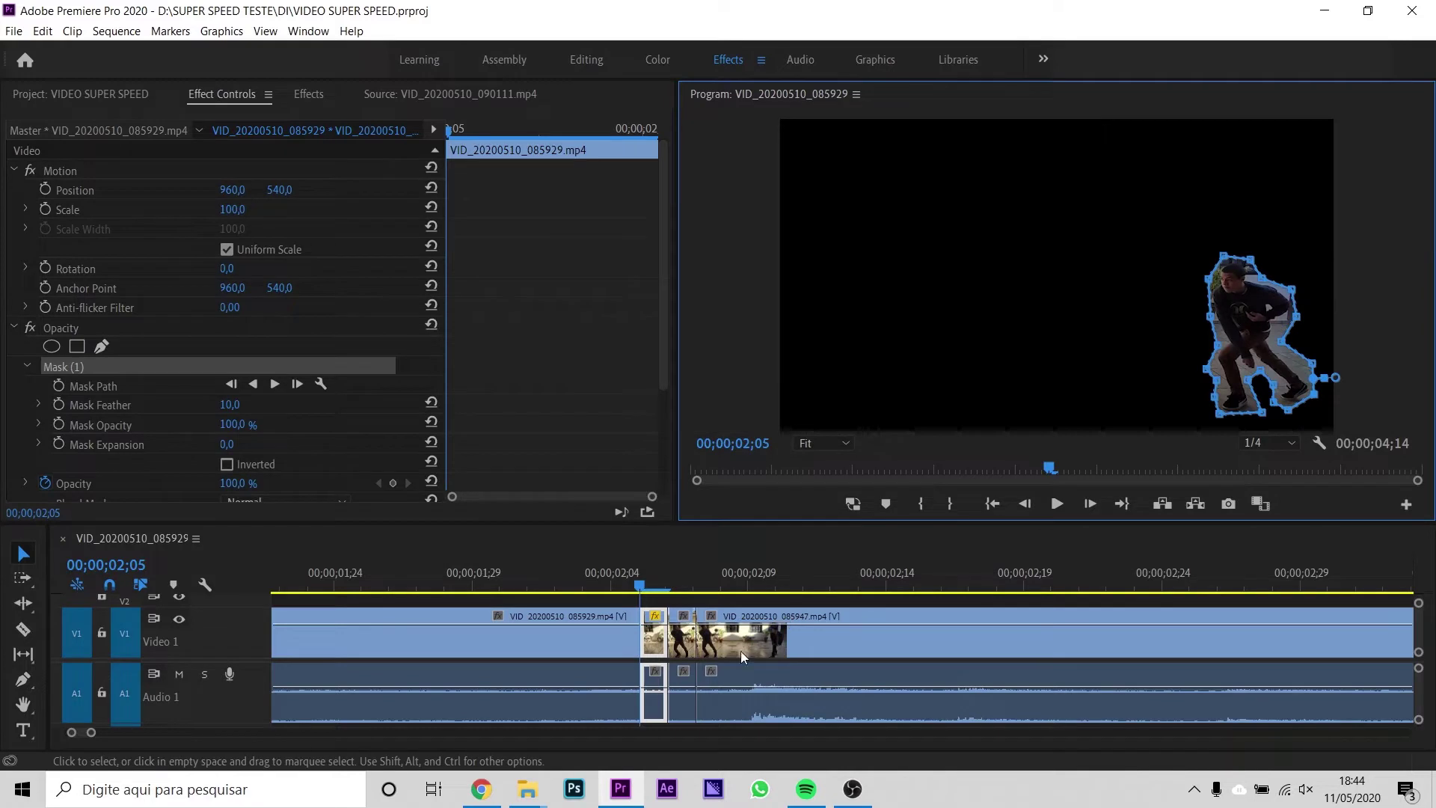
pyautogui.click(224, 404)
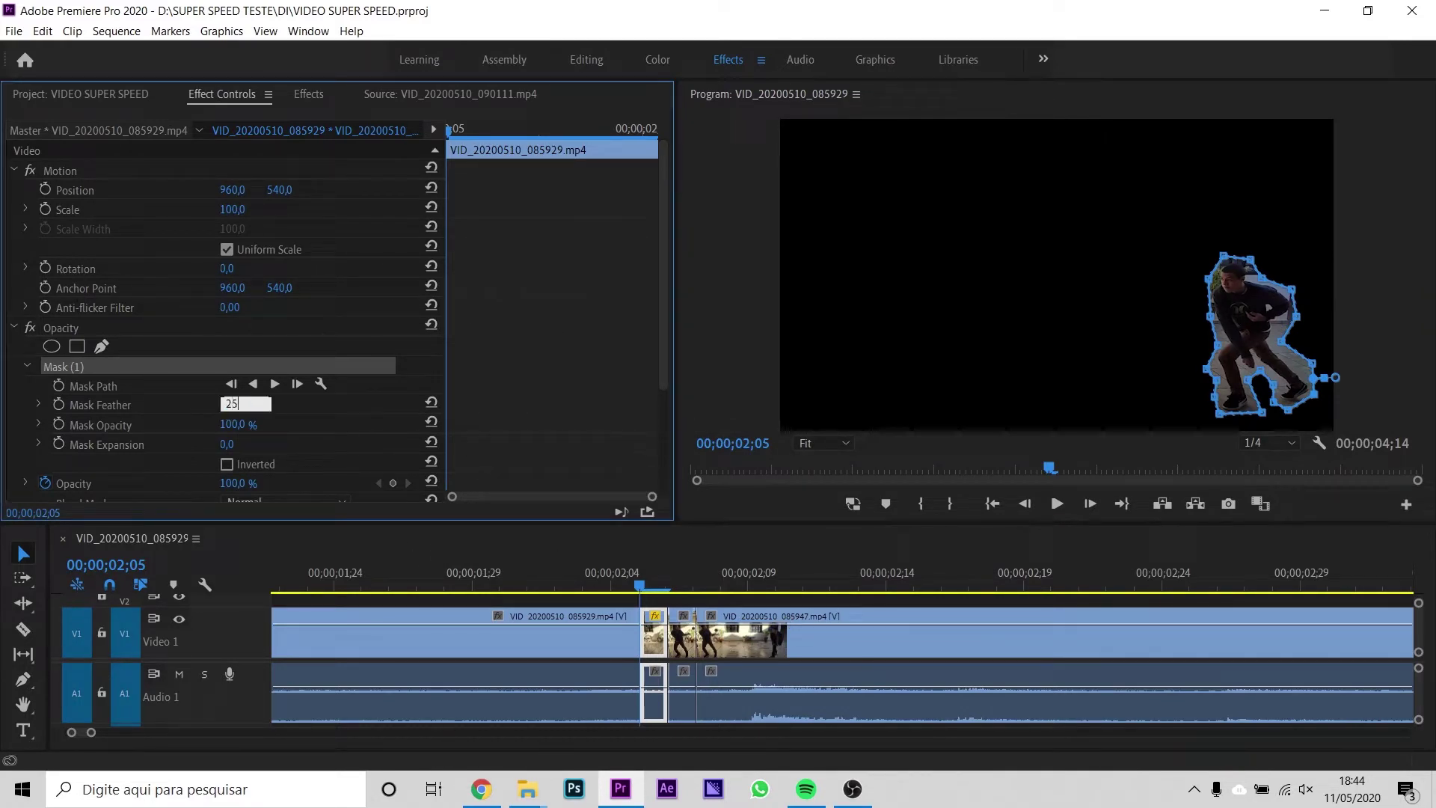
pyautogui.write('0,0')
pyautogui.press('Return')
pyautogui.scroll(-2, 819, 683)
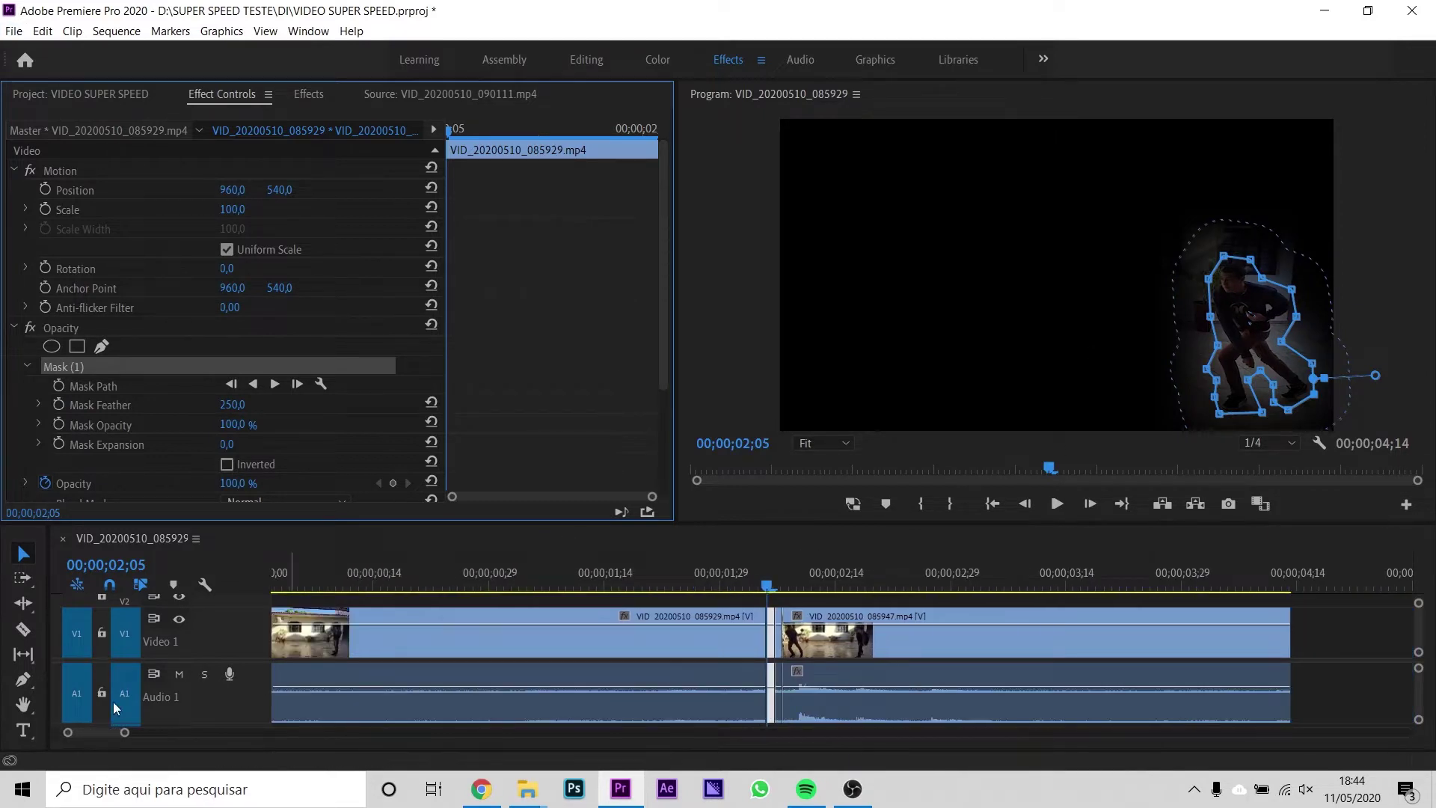
# - Load VID_20200510_090013.mp4 in the Source monitor and drop it on V2 at 02;05
pyautogui.click(69, 94)
pyautogui.click(70, 267)
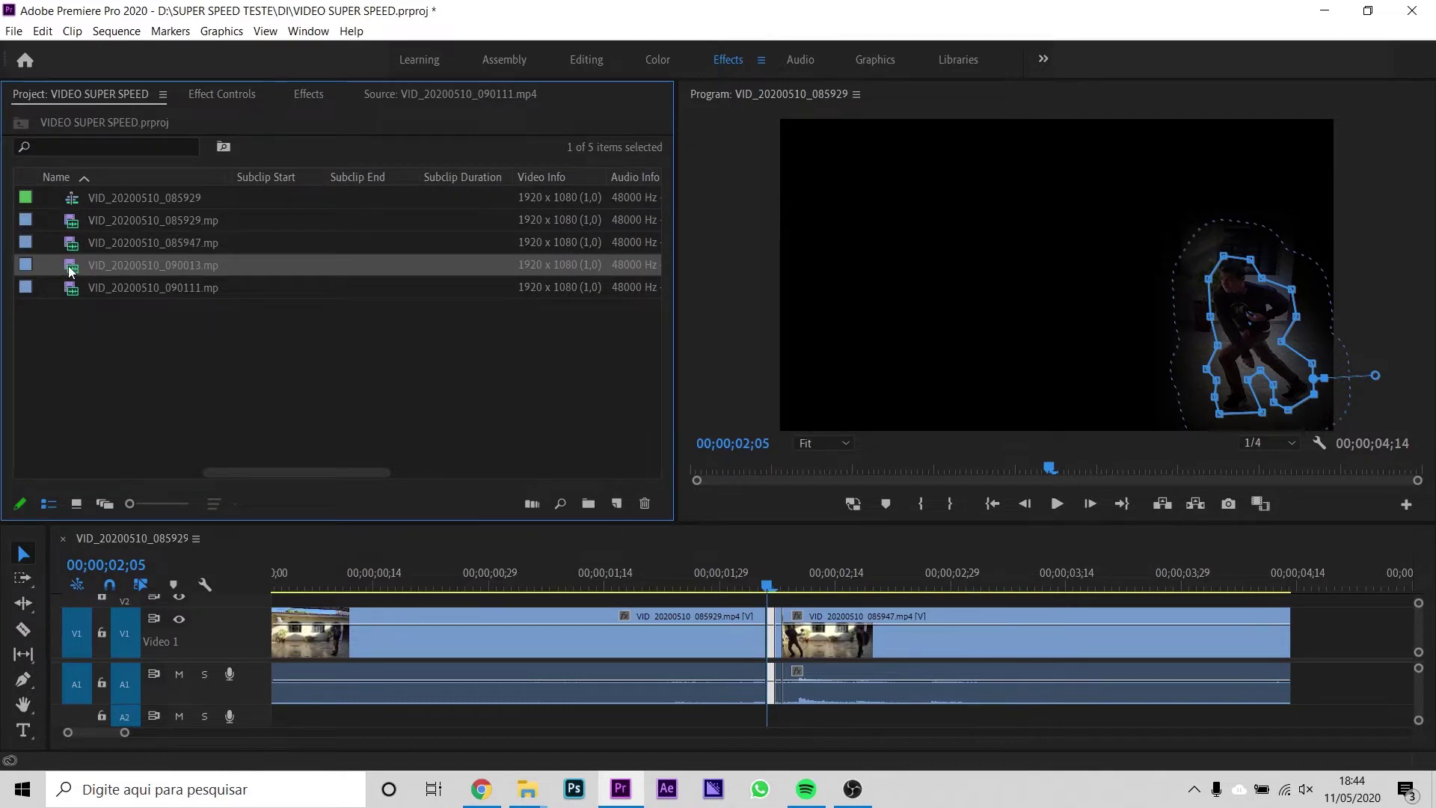
pyautogui.doubleClick(70, 267)
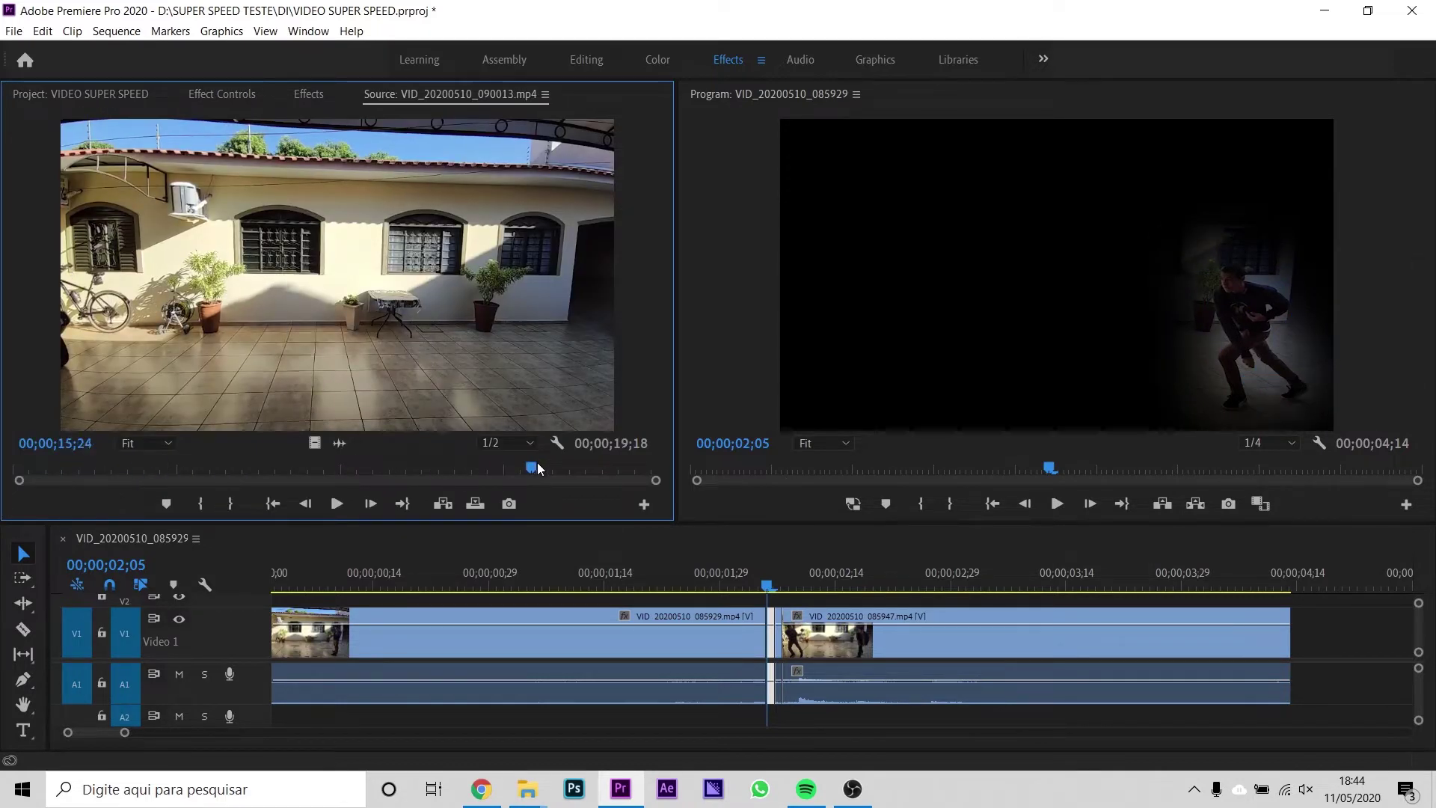
pyautogui.click(61, 94)
pyautogui.moveTo(69, 259); pyautogui.dragTo(105, 224)
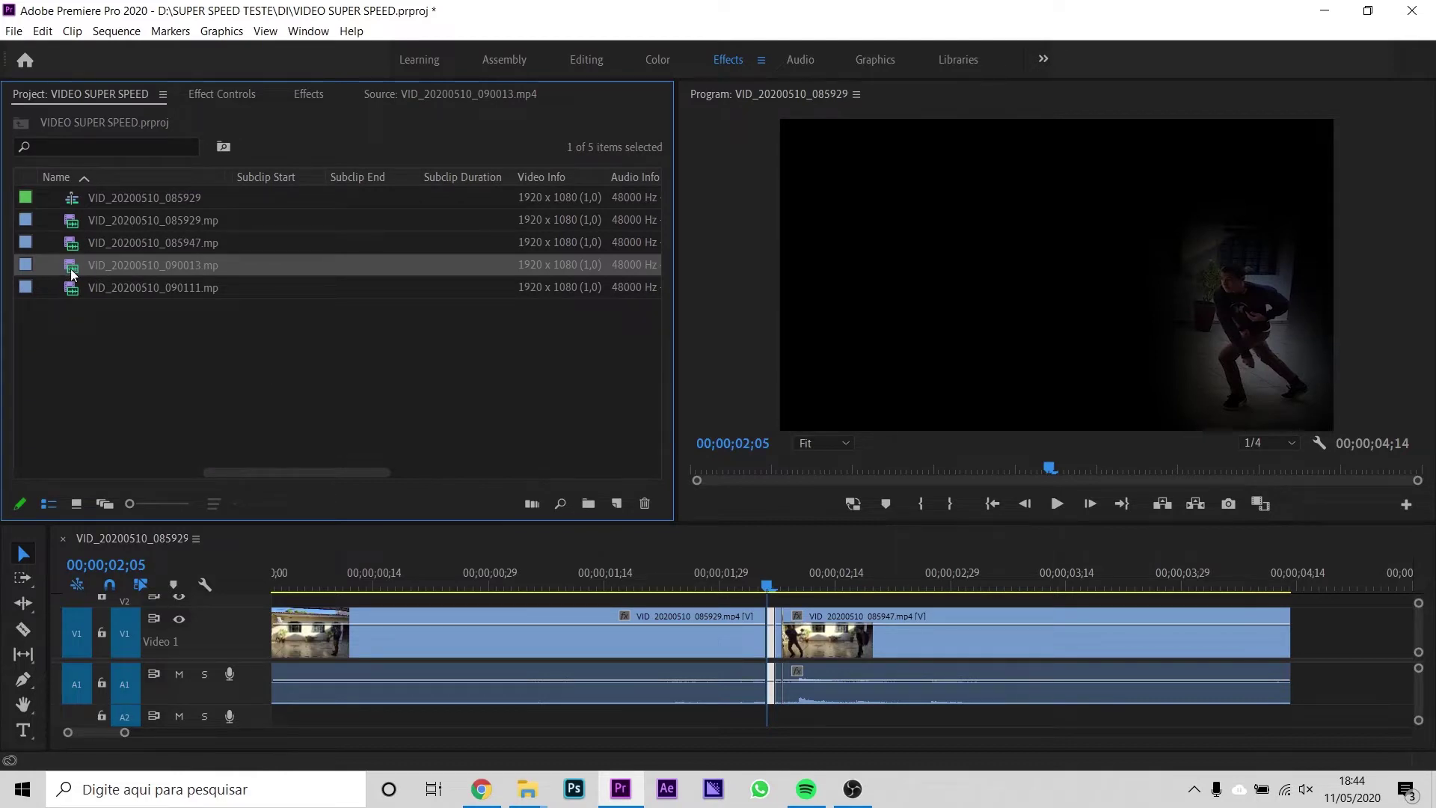
pyautogui.doubleClick(71, 271)
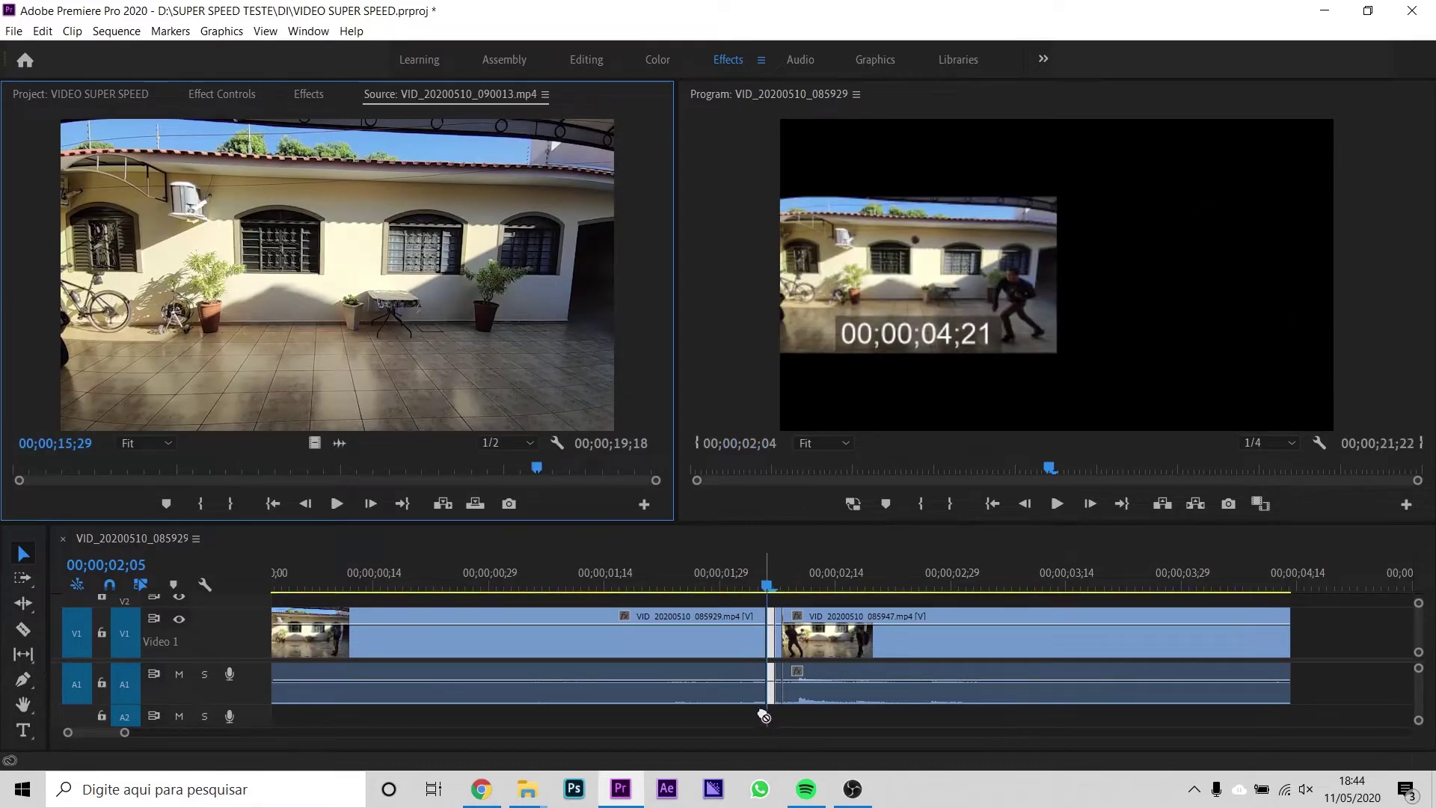
pyautogui.moveTo(778, 722); pyautogui.dragTo(766, 600)
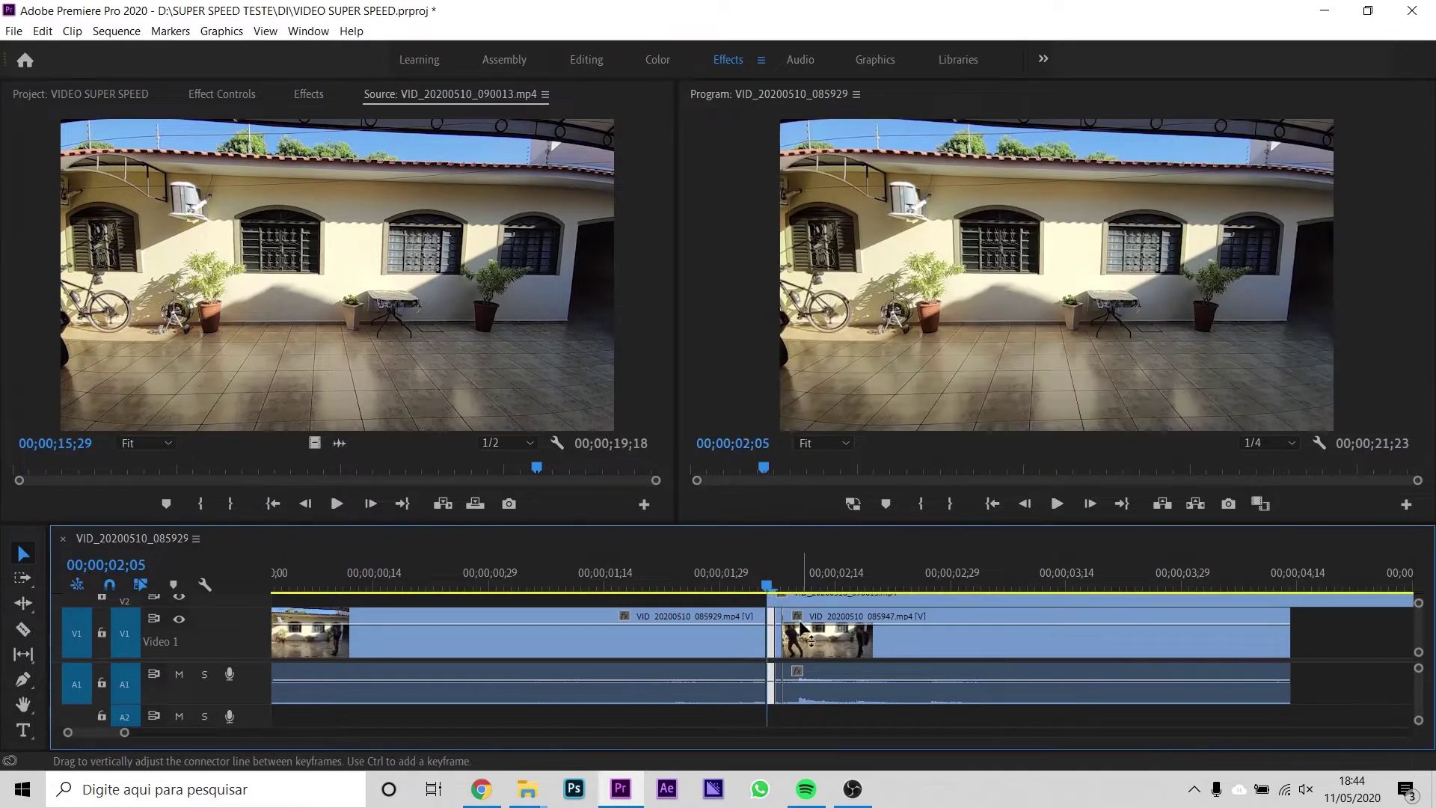
# - Make the timeline panel taller and zoom to about 5 seconds
pyautogui.scroll(2, 1288, 641)
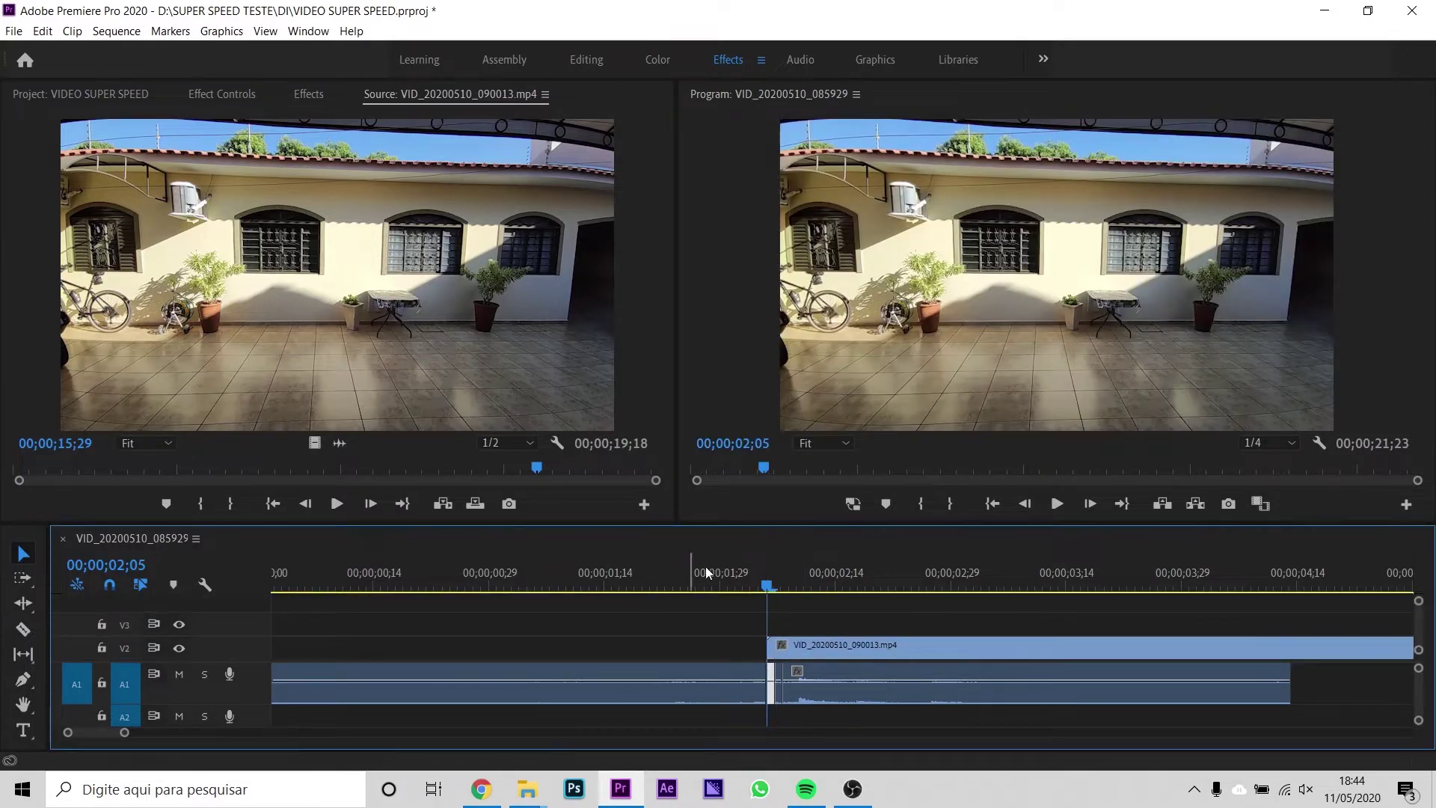
pyautogui.press('-')
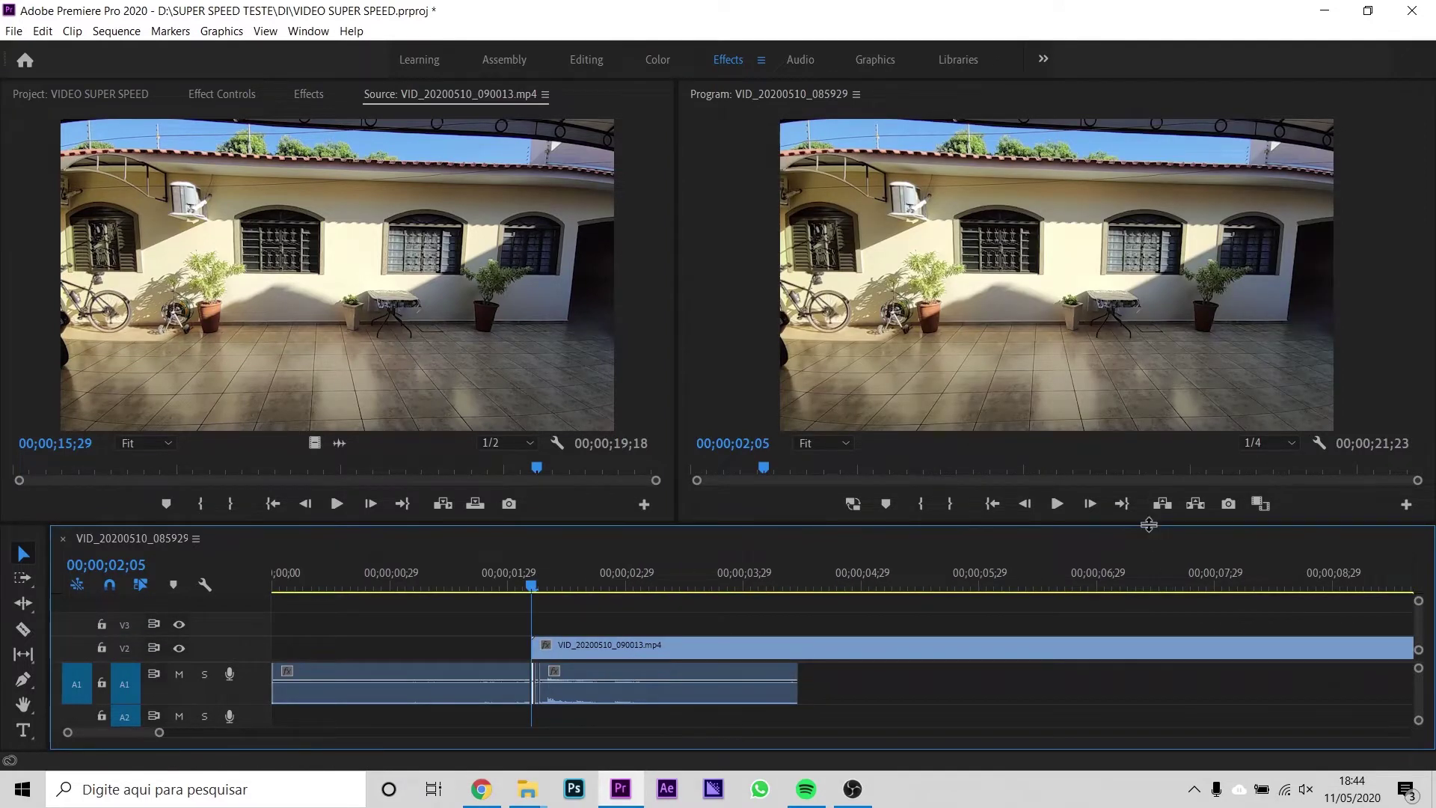
pyautogui.moveTo(1149, 524); pyautogui.dragTo(1171, 408)
pyautogui.scroll(2, 250, 577)
pyautogui.press('=')
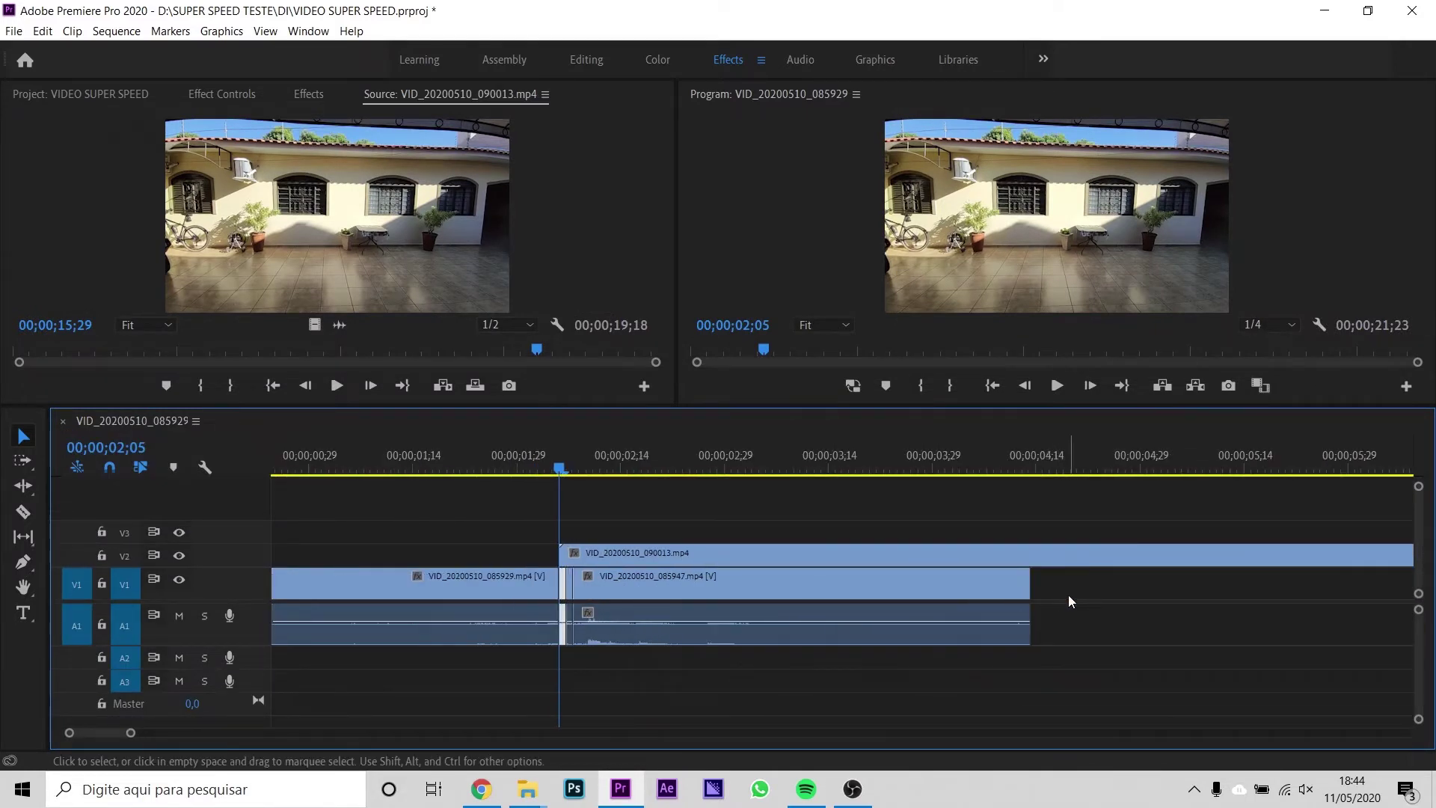
# - Move the VID_20200510_085947 piece from V1 up to V3 above the background and play it
pyautogui.moveTo(606, 583); pyautogui.dragTo(606, 542)
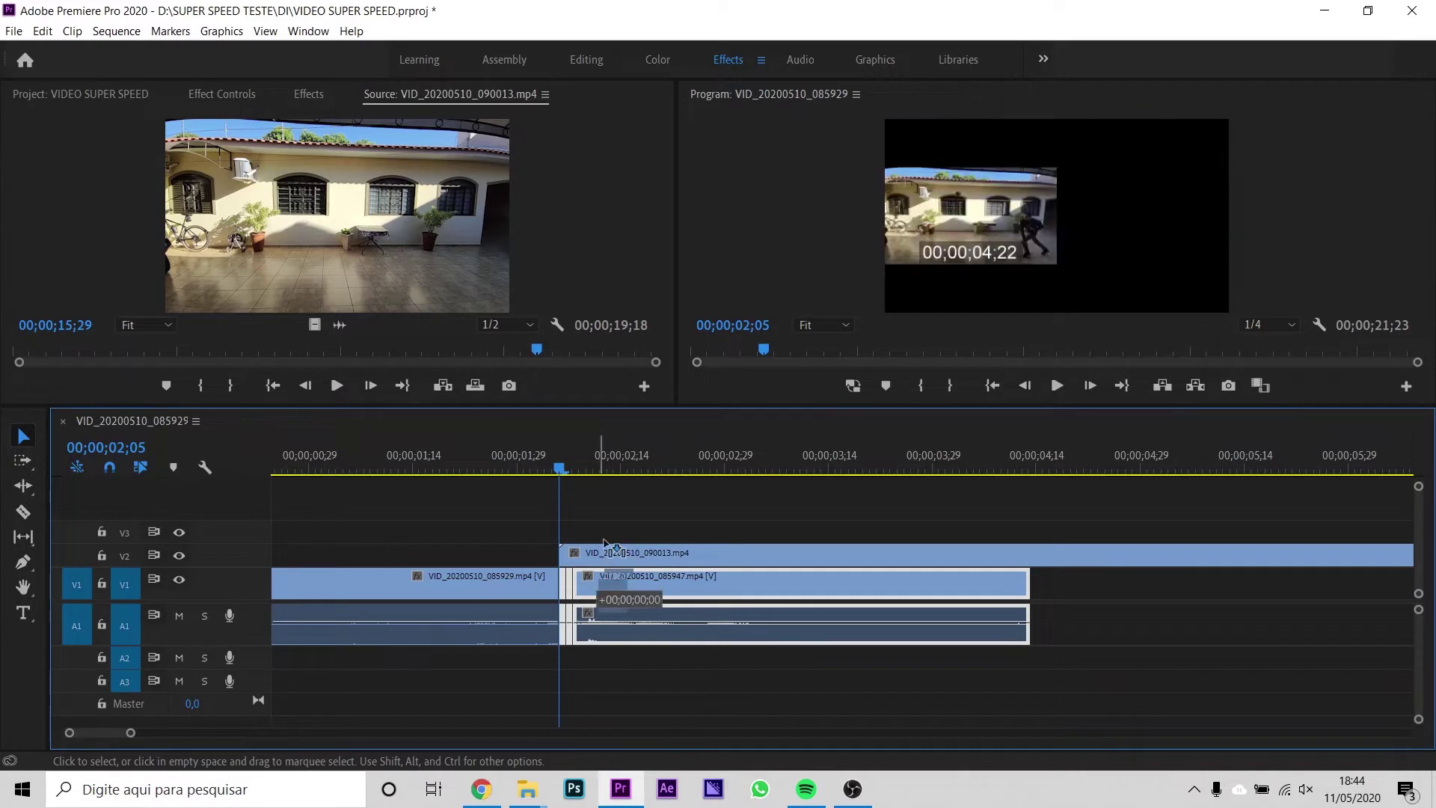
pyautogui.moveTo(606, 542); pyautogui.dragTo(606, 531)
pyautogui.press('space')
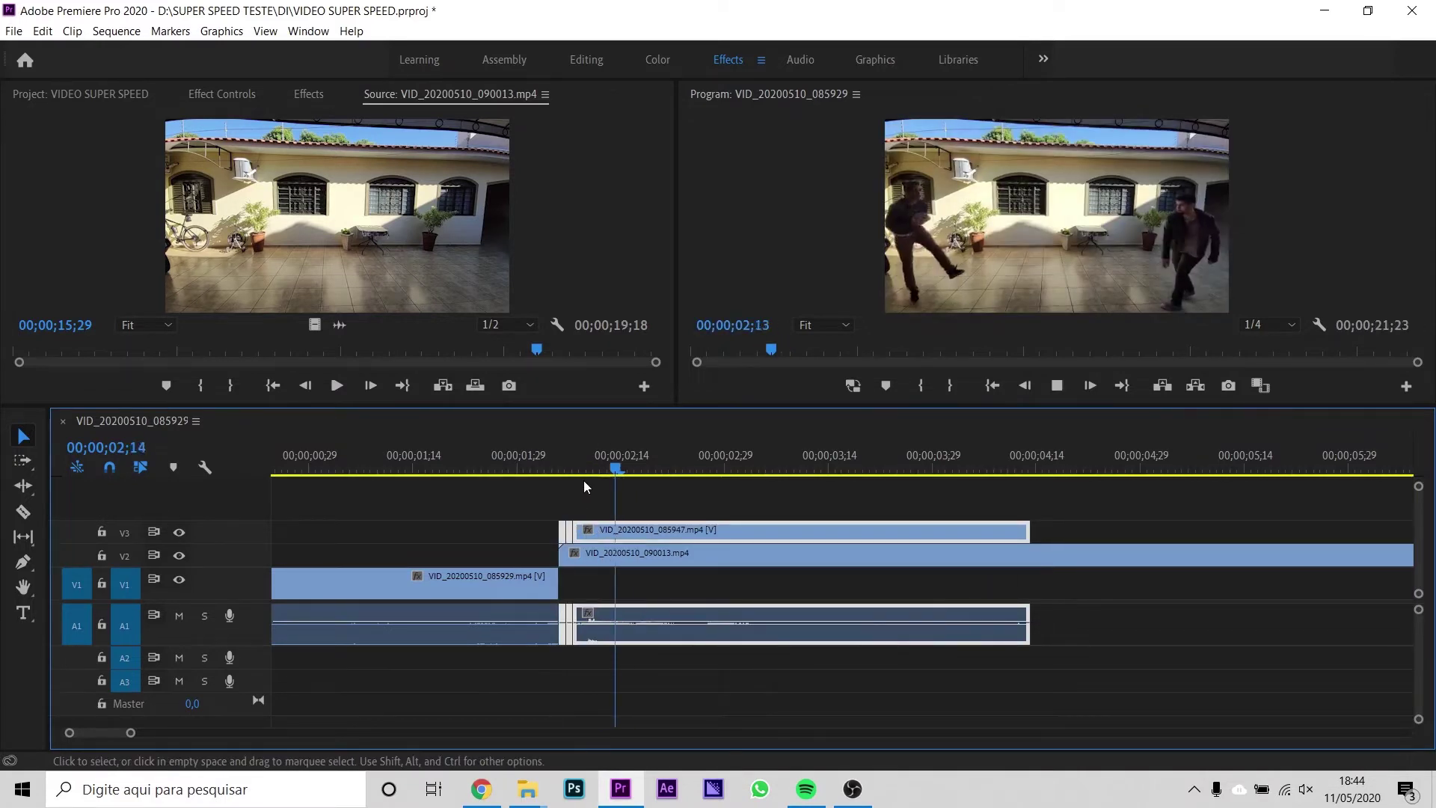
pyautogui.moveTo(581, 468); pyautogui.dragTo(563, 468)
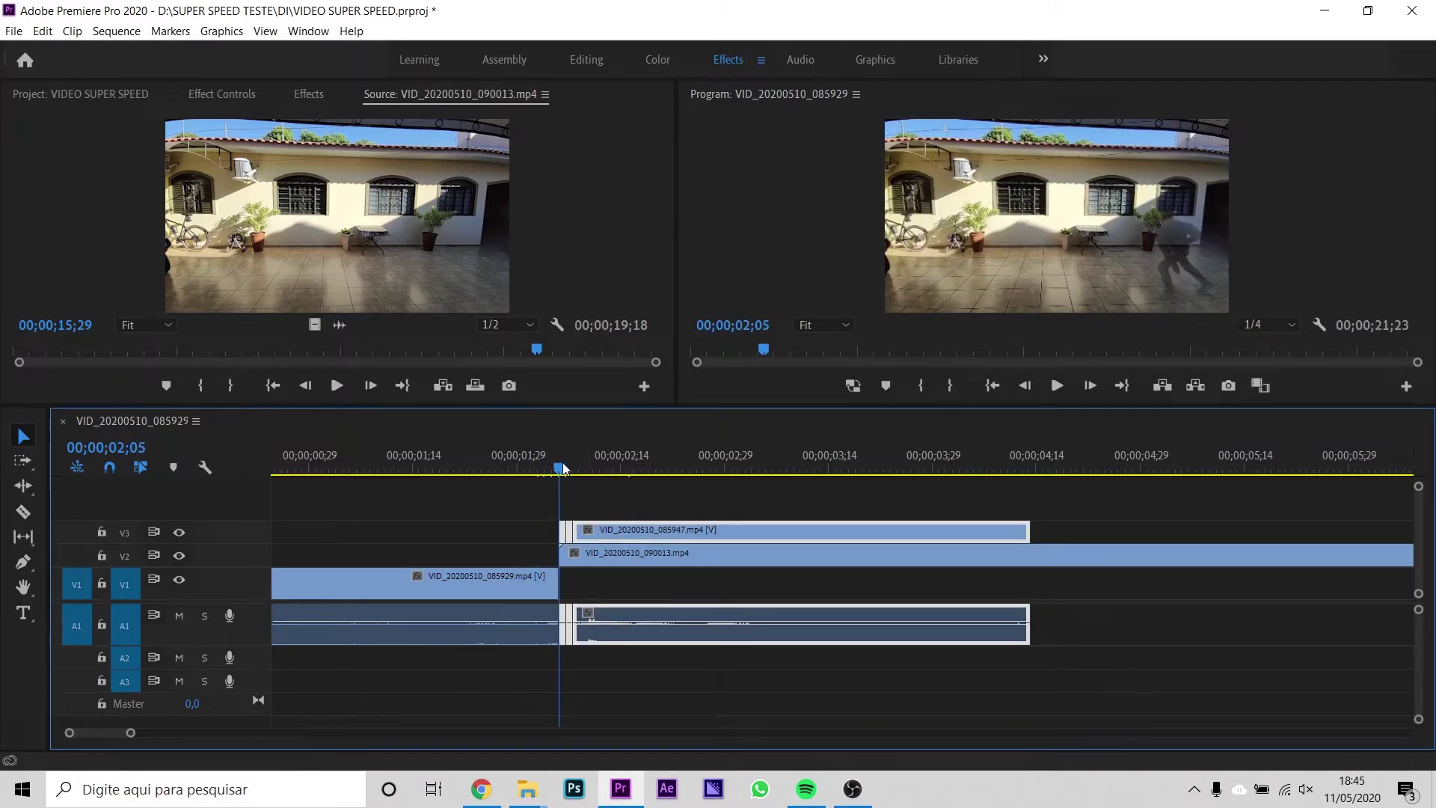
pyautogui.press('=')
pyautogui.press('=')
# - Select the masked V3 piece and enlarge the video previews to inspect it
pyautogui.click(599, 531)
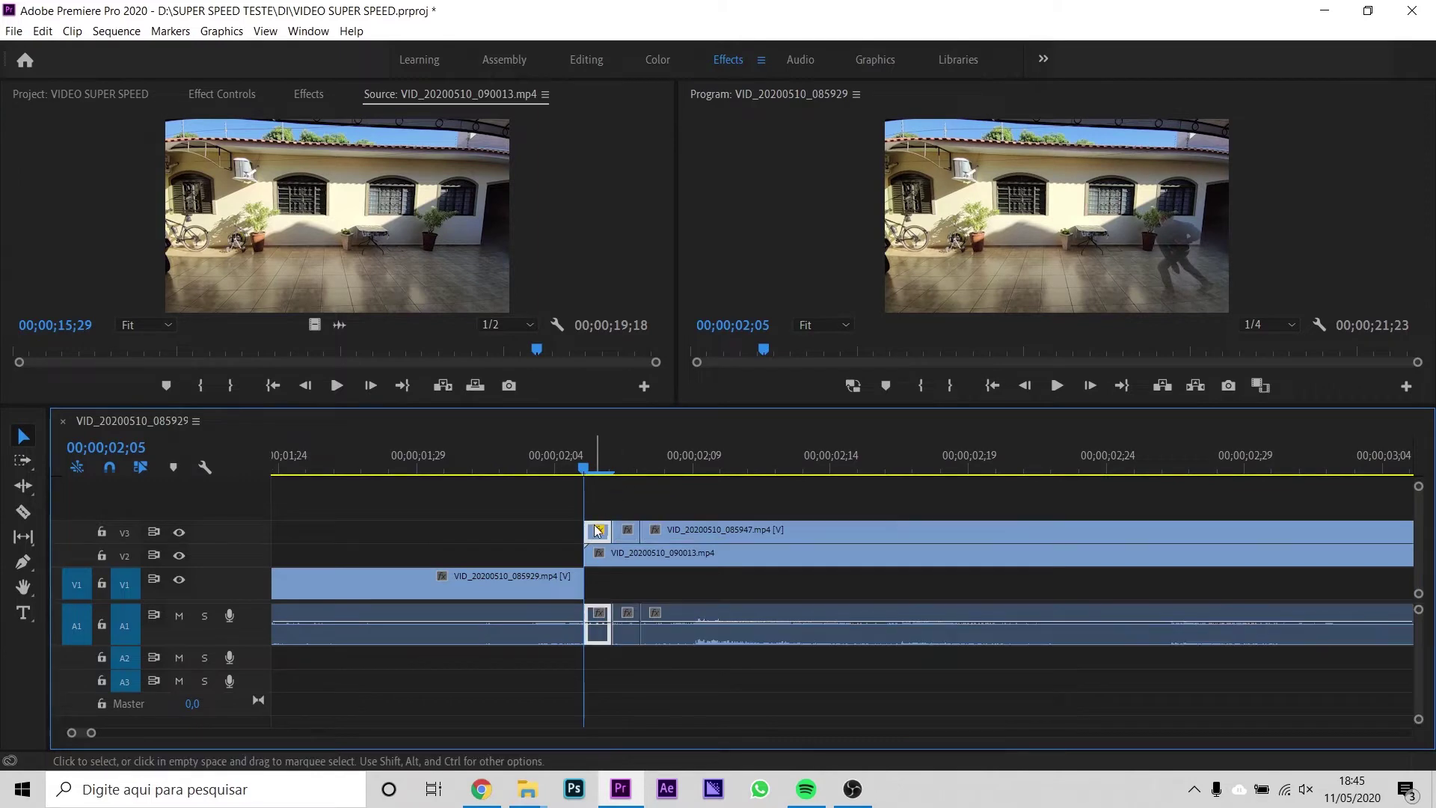
pyautogui.moveTo(699, 405); pyautogui.dragTo(697, 497)
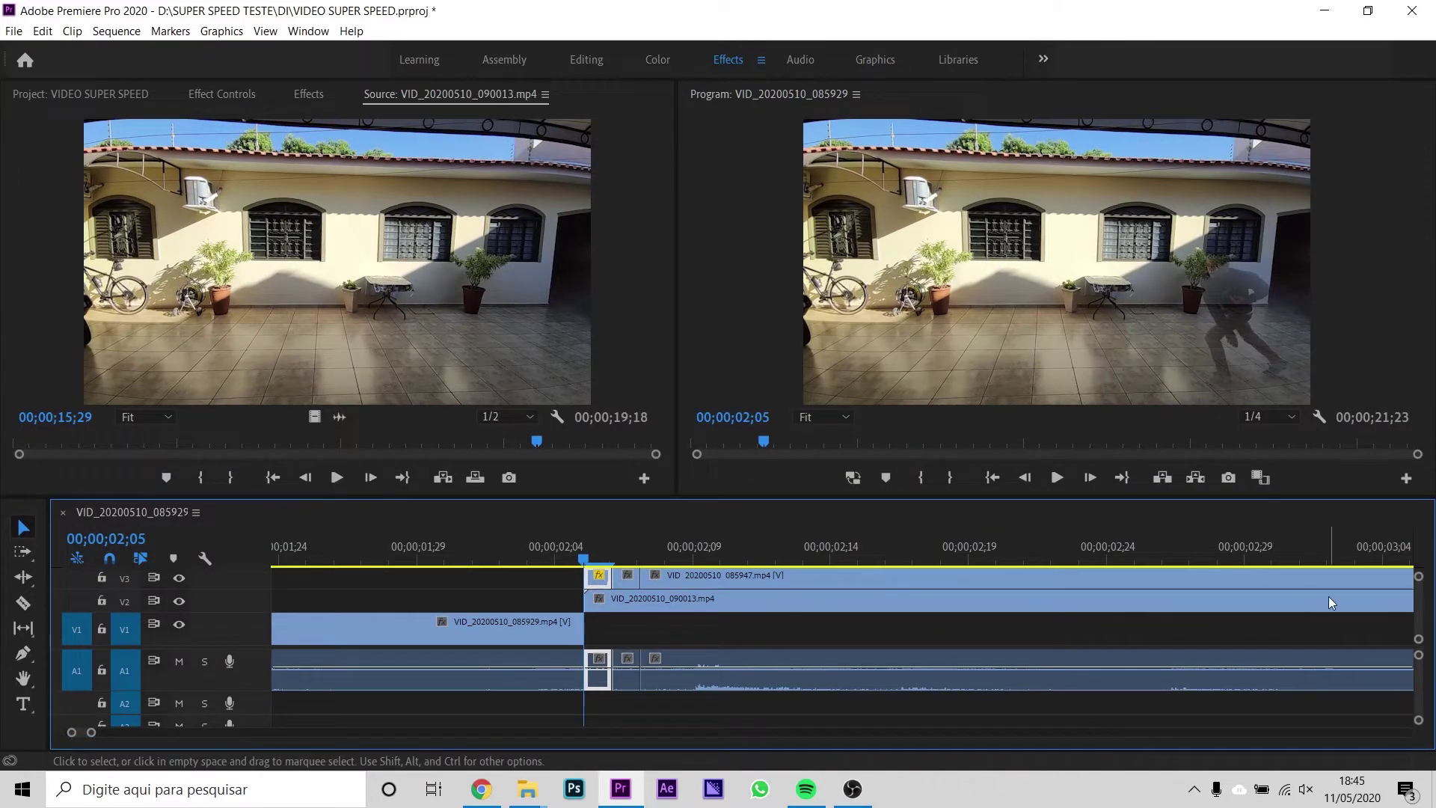
pyautogui.scroll(3, 1331, 603)
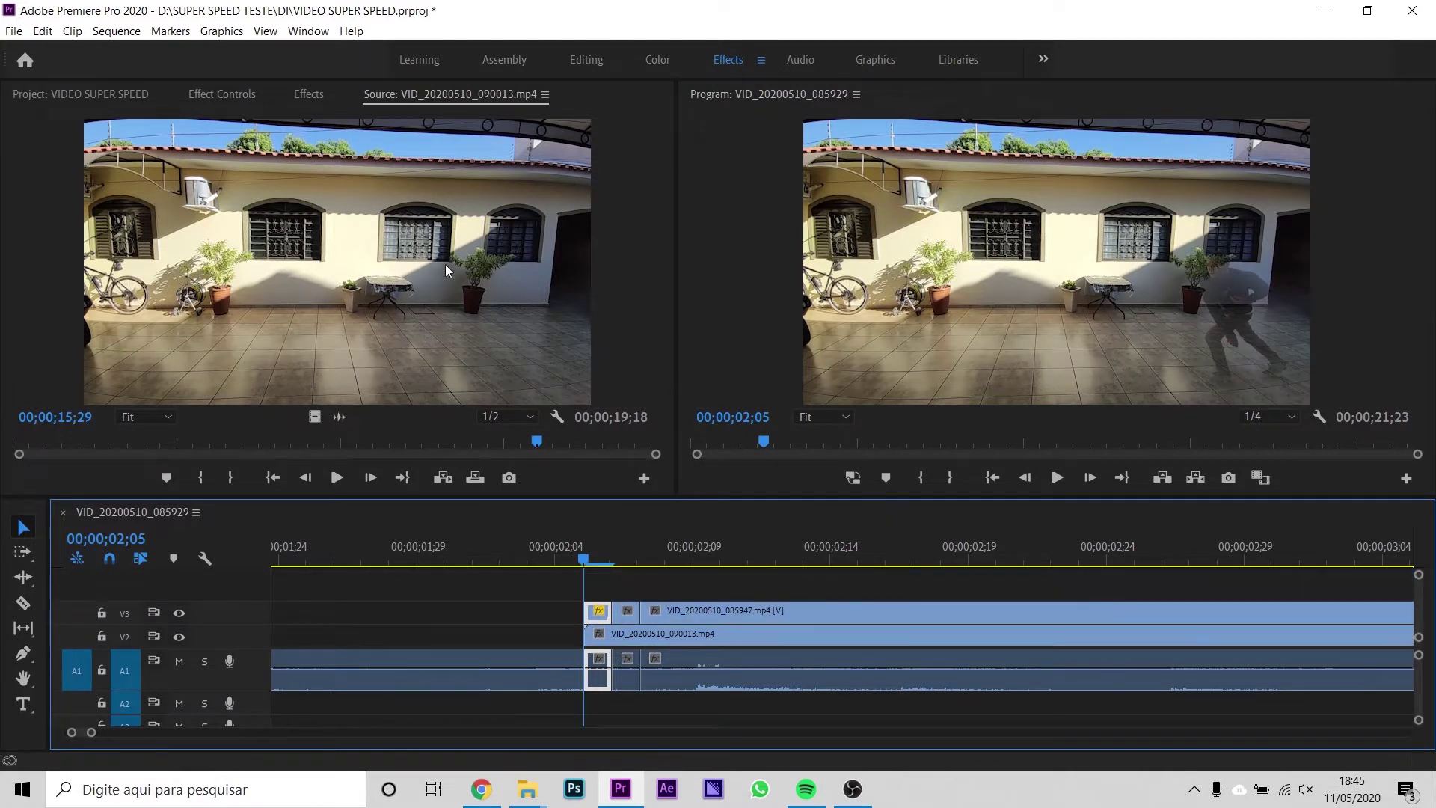
pyautogui.click(218, 93)
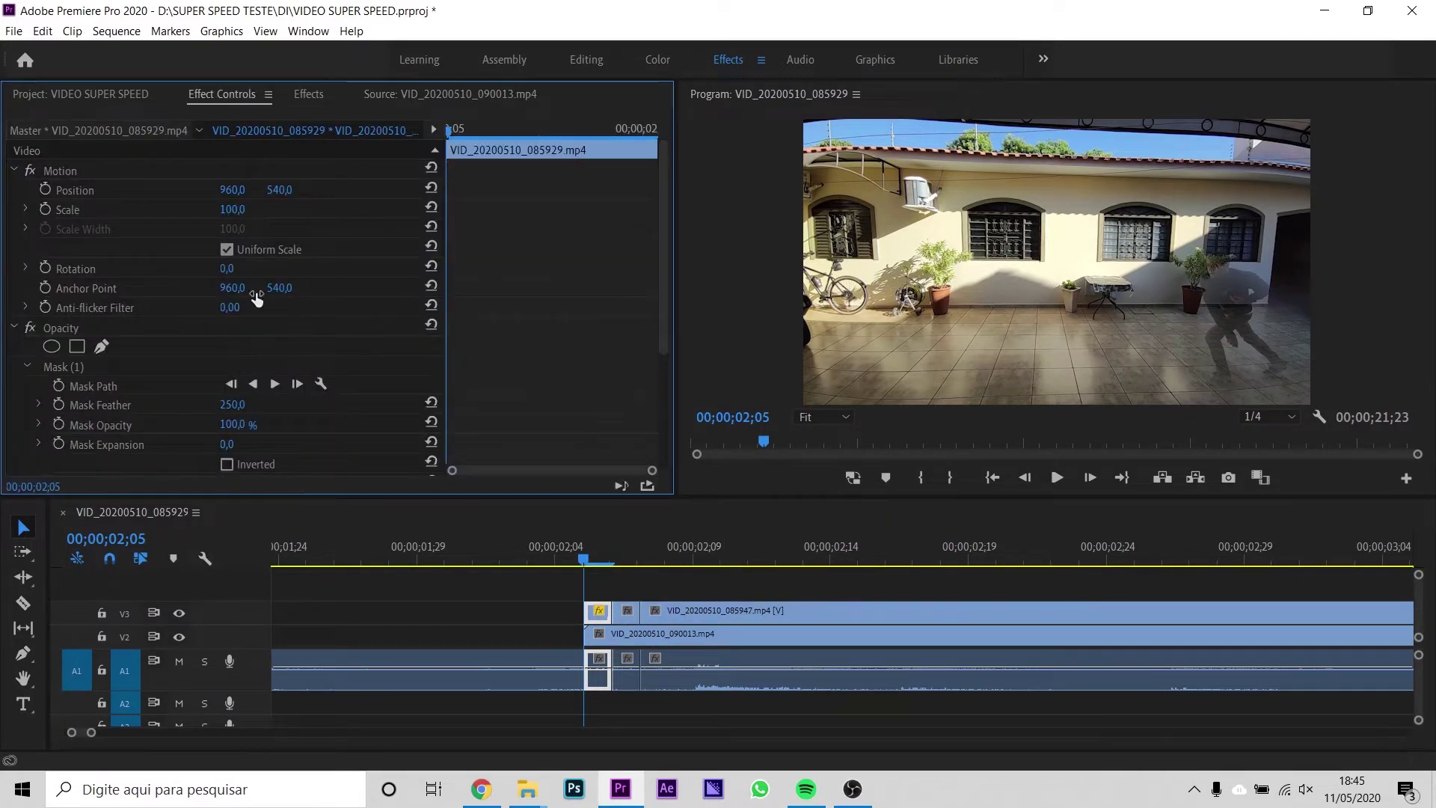
# - Search the Effects panel for Directional Blur and apply it to the V3 overlay clip
pyautogui.click(307, 95)
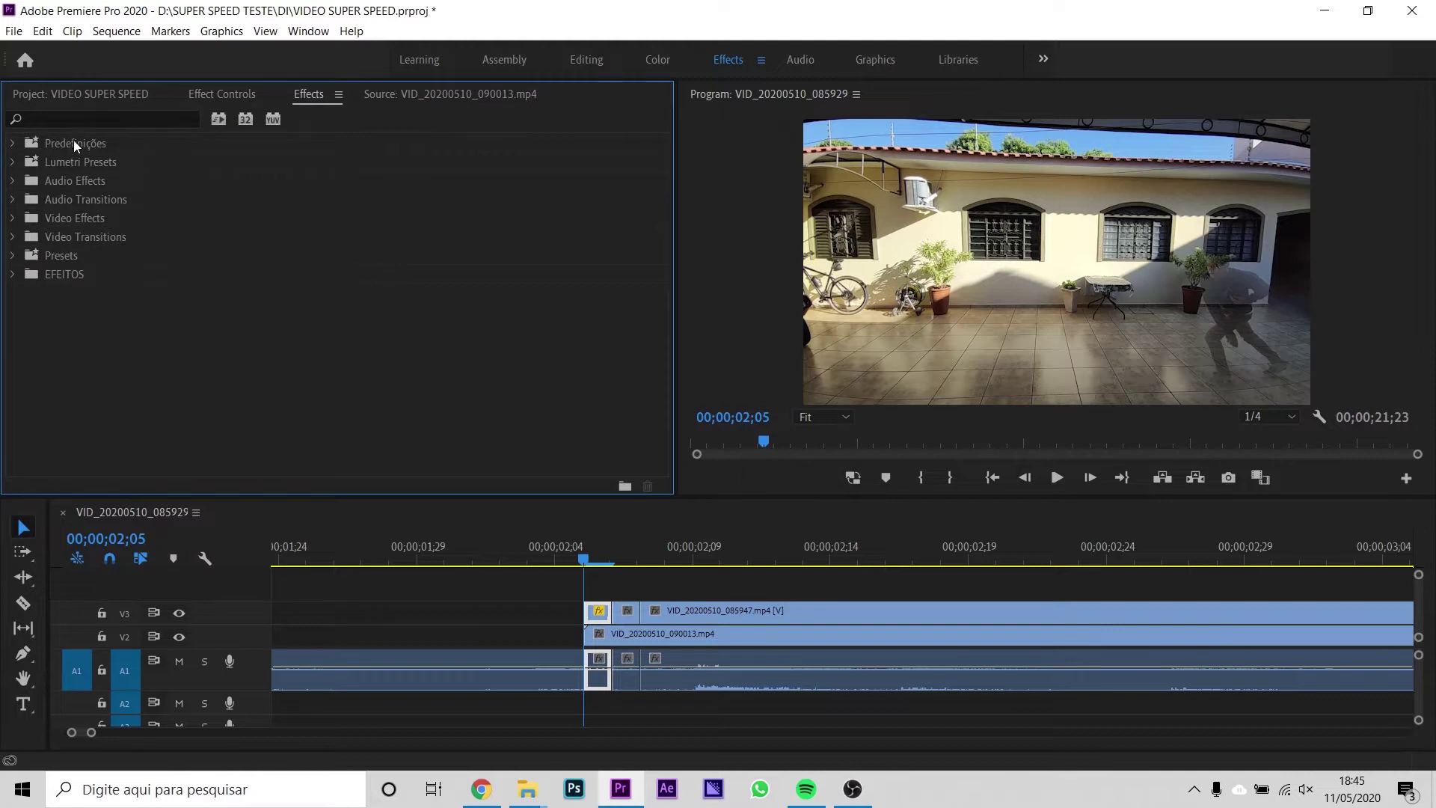
pyautogui.click(68, 119)
pyautogui.write('DIRECTIONAL BLUR')
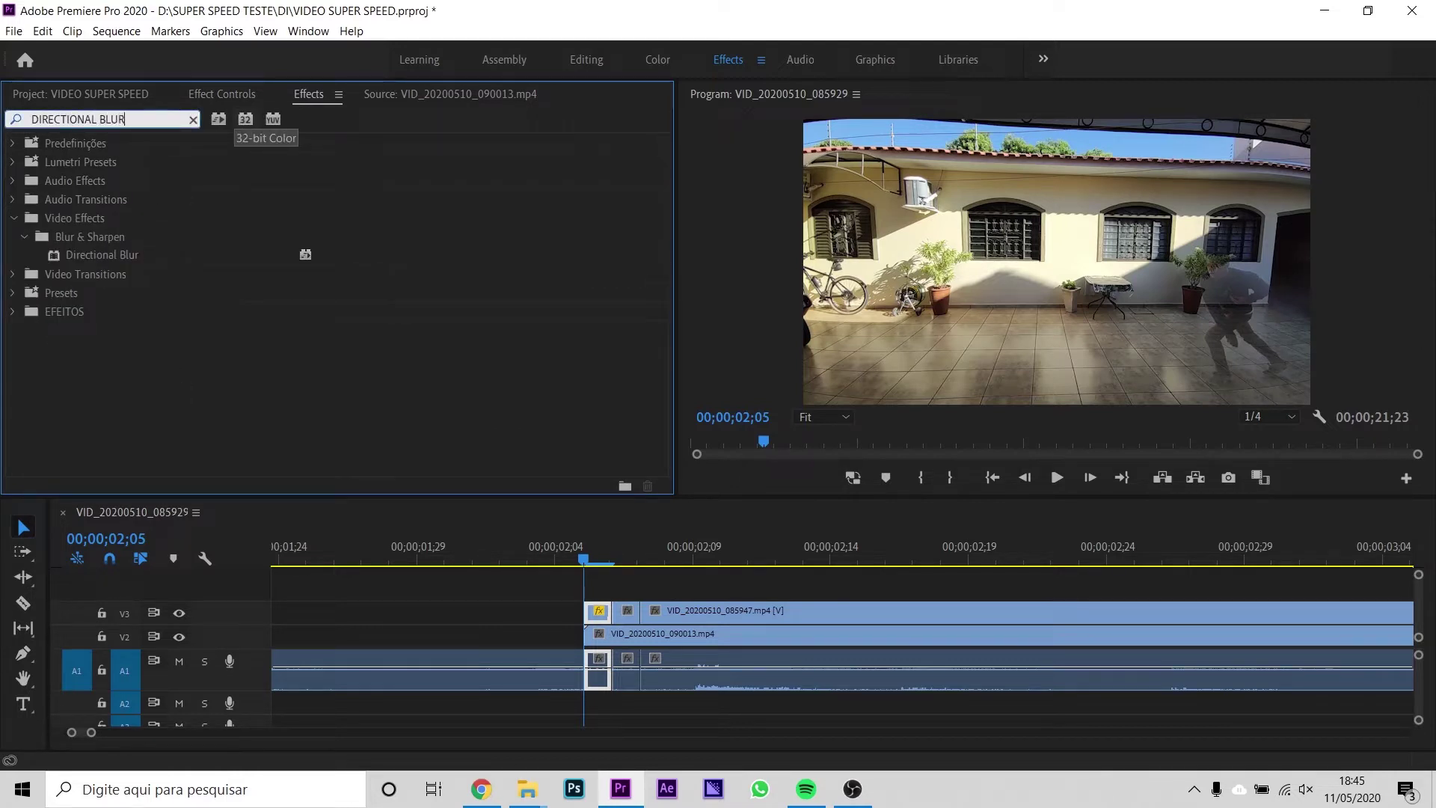
pyautogui.moveTo(93, 256); pyautogui.dragTo(597, 618)
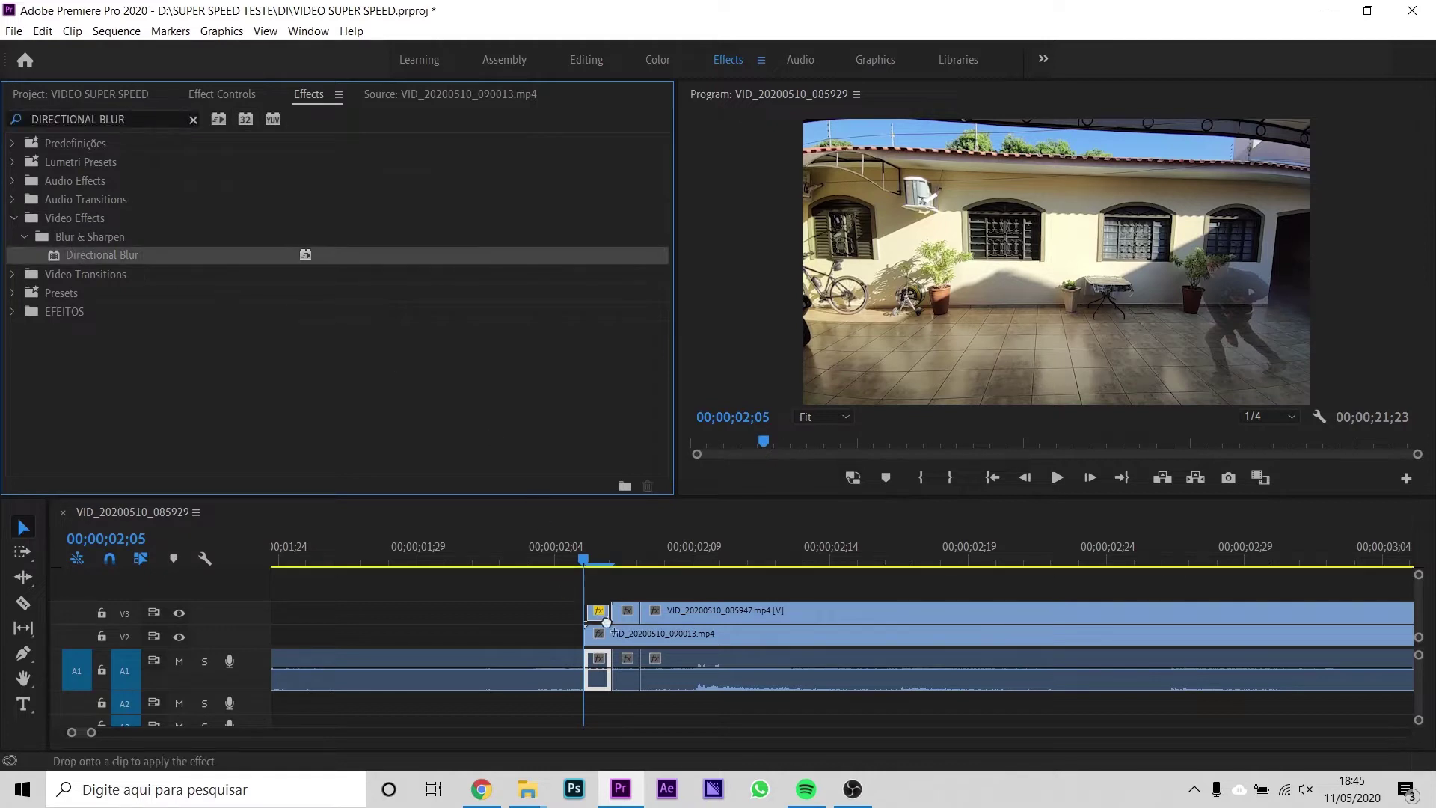
# - In Effect Controls, set the blur's Direction to 90° and Blur Length to 100
pyautogui.click(232, 91)
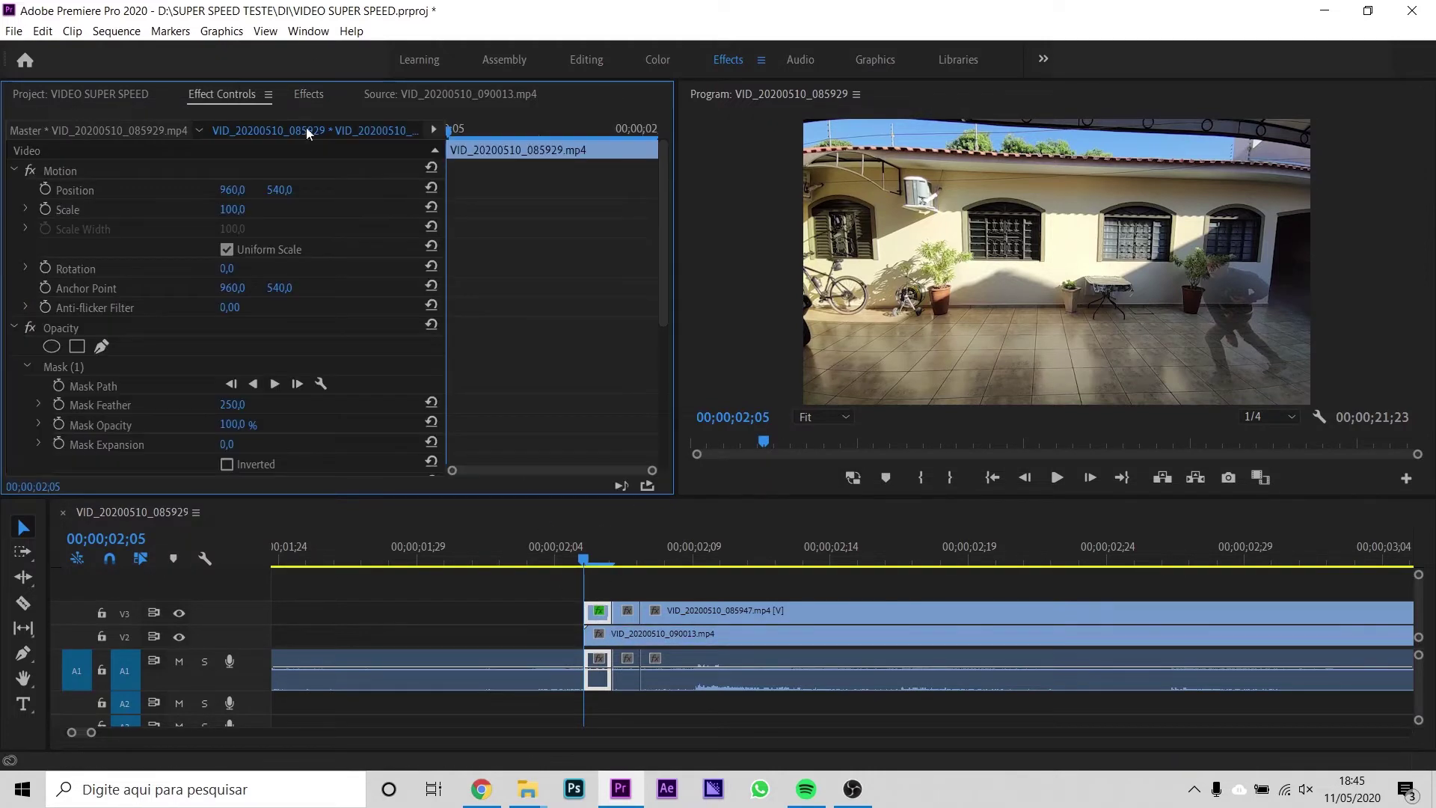
pyautogui.scroll(-2, 502, 284)
pyautogui.scroll(-3, 528, 303)
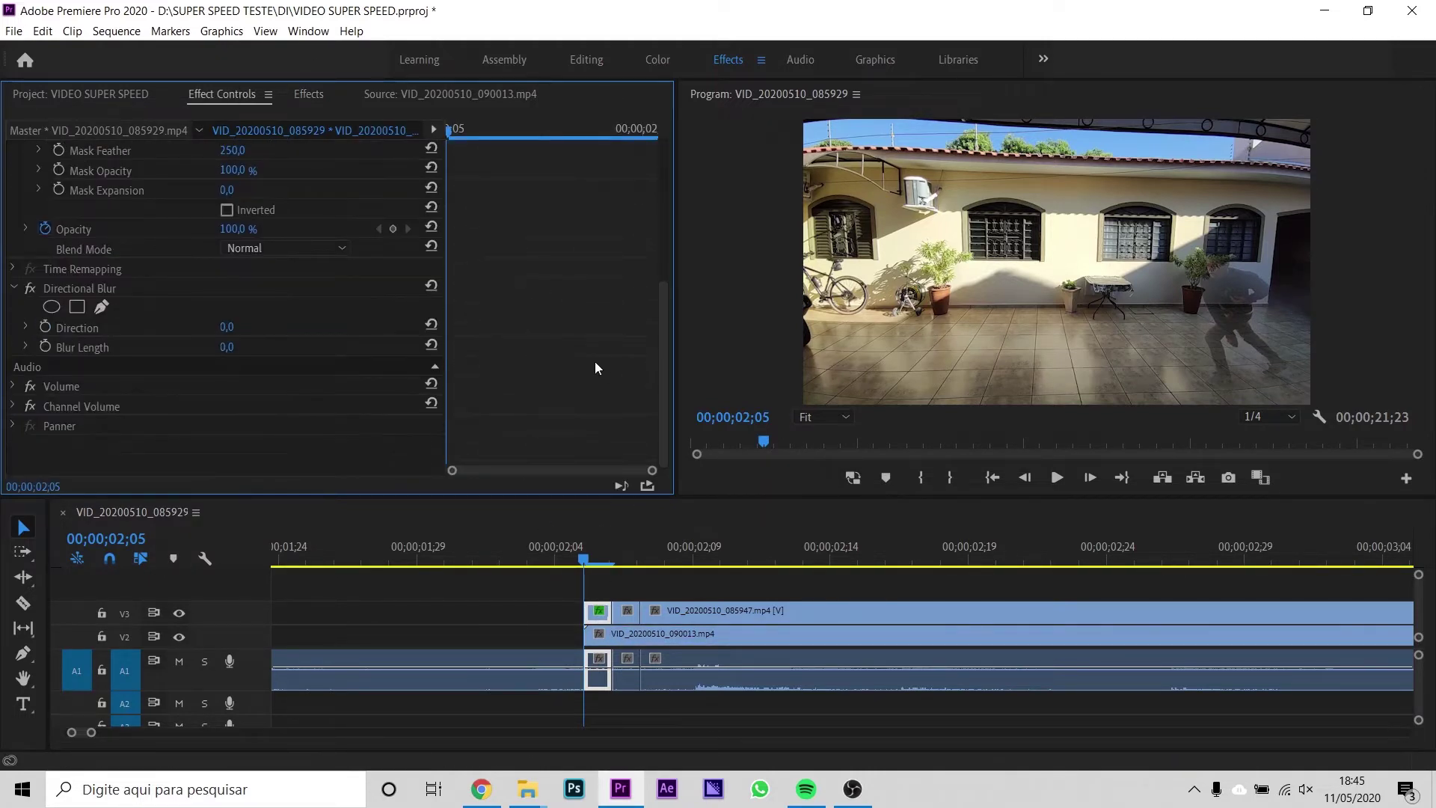
pyautogui.click(231, 327)
pyautogui.write('0')
pyautogui.press('Return')
pyautogui.click(225, 347)
pyautogui.write('00')
pyautogui.press('Return')
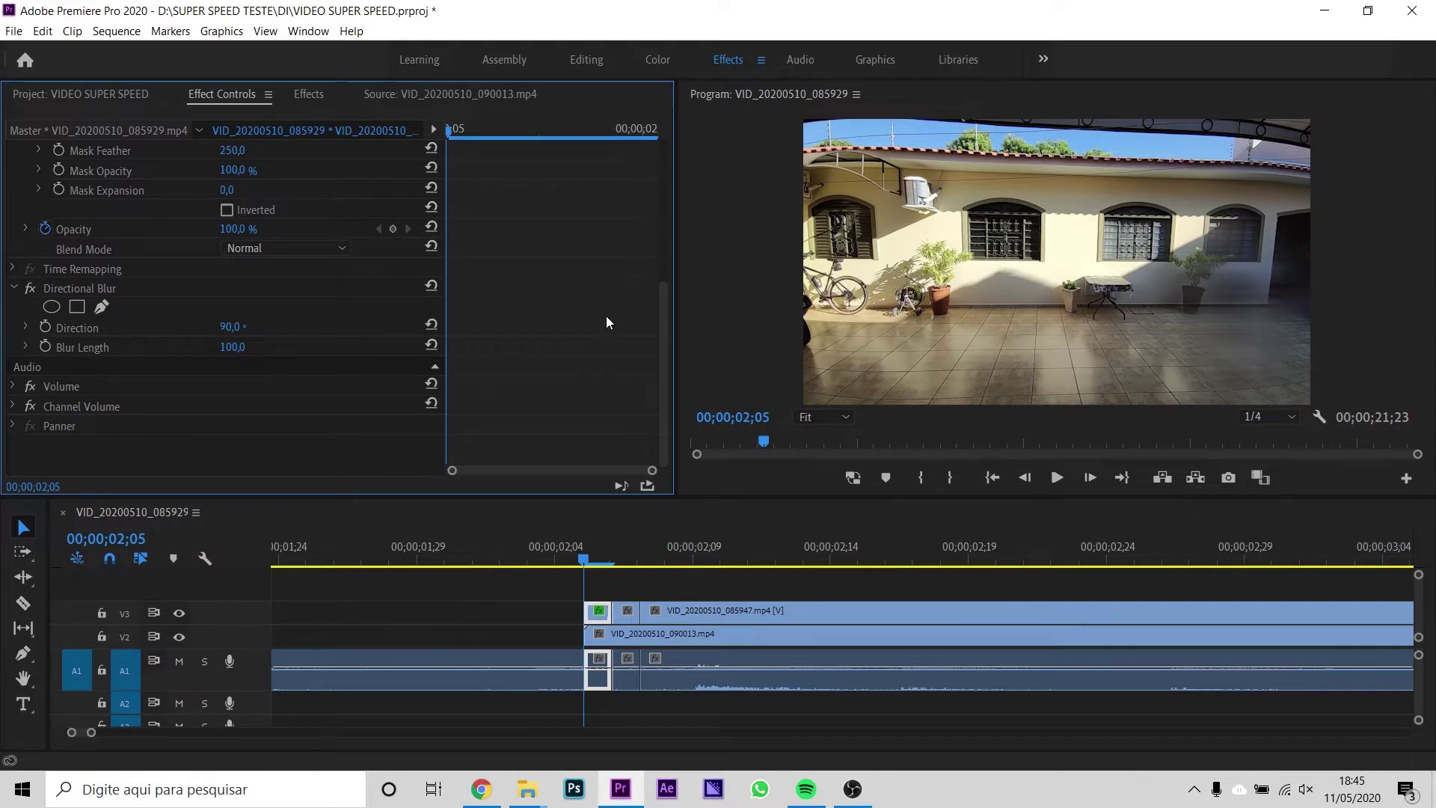
# - Reduce the V3 overlay's mask feather to 211
pyautogui.scroll(3, 228, 243)
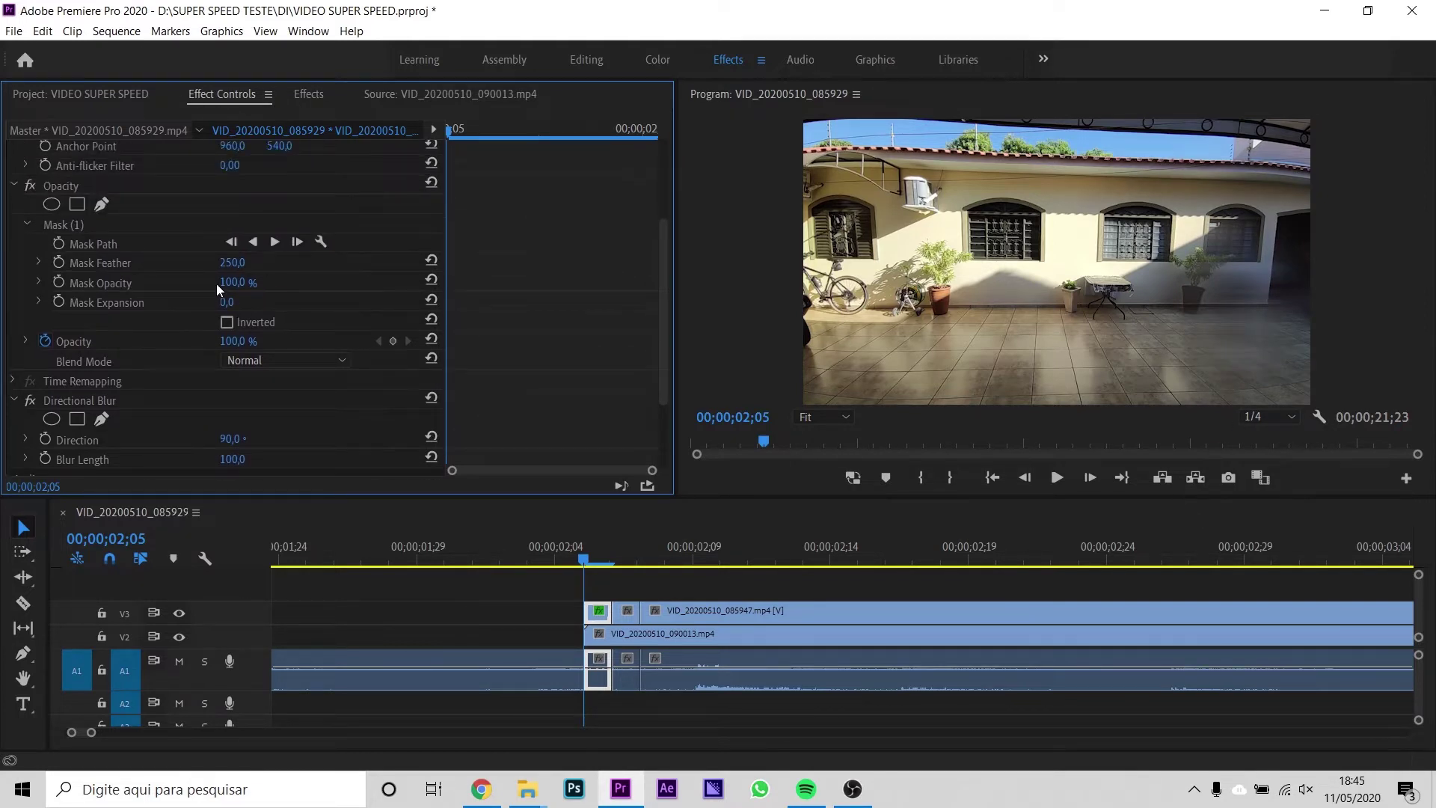
pyautogui.moveTo(247, 266); pyautogui.dragTo(250, 268)
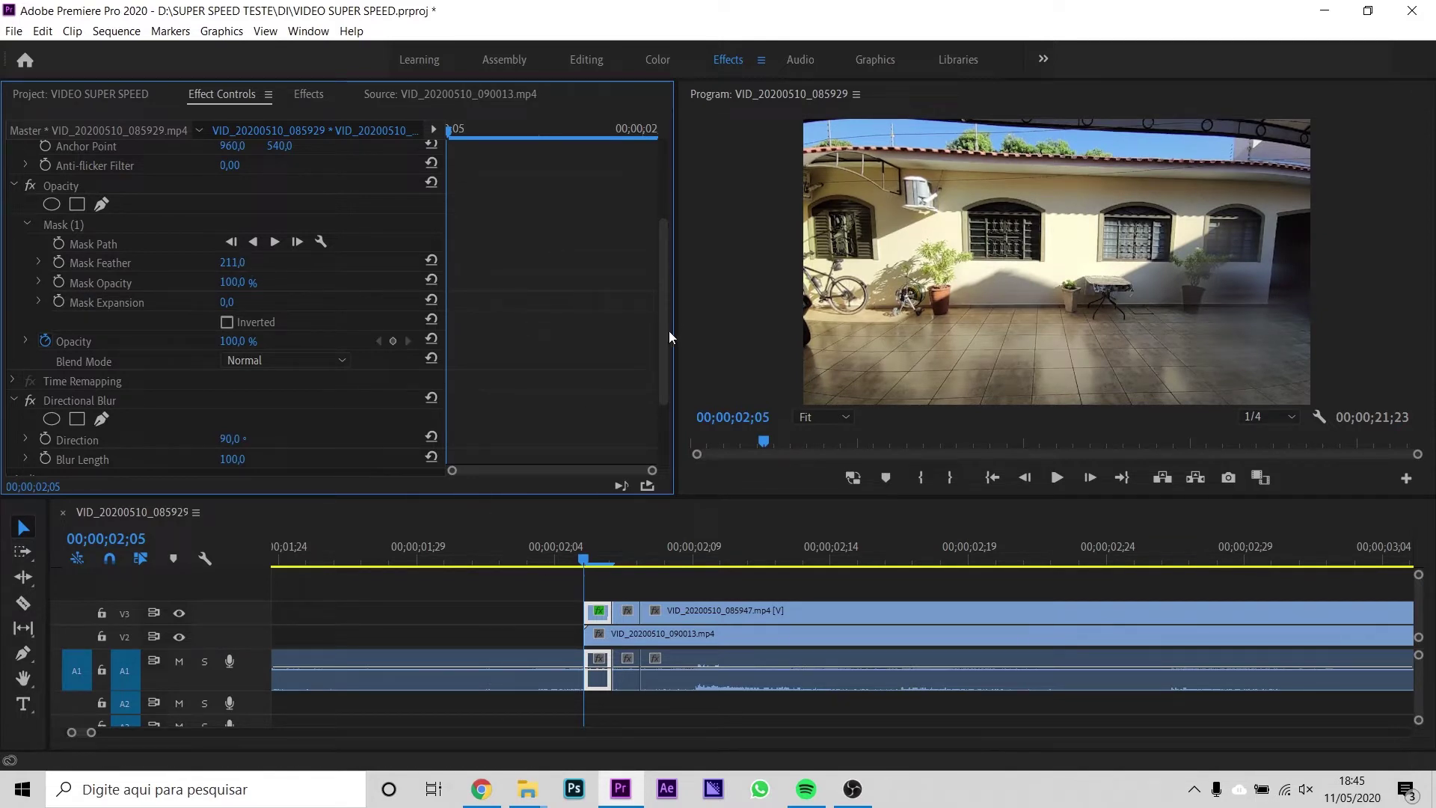
pyautogui.moveTo(664, 352); pyautogui.dragTo(662, 279)
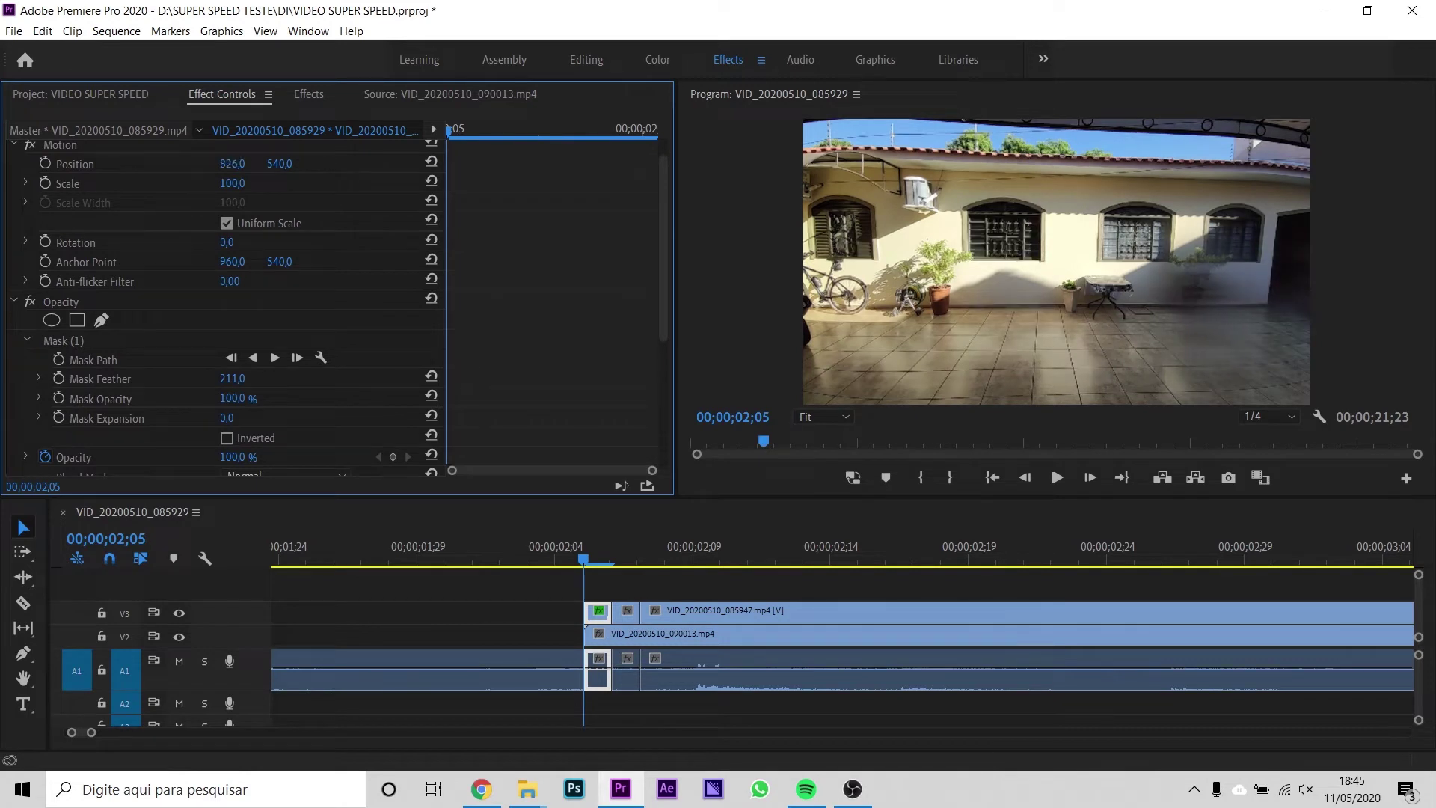
# - Set the overlay's Position X to 866, park the playhead at 00;00;02;07, and select the next overlay piece
pyautogui.moveTo(232, 163)
pyautogui.mouseDown()
pyautogui.moveTo(187, 163)
pyautogui.moveTo(347, 155)
pyautogui.mouseUp()
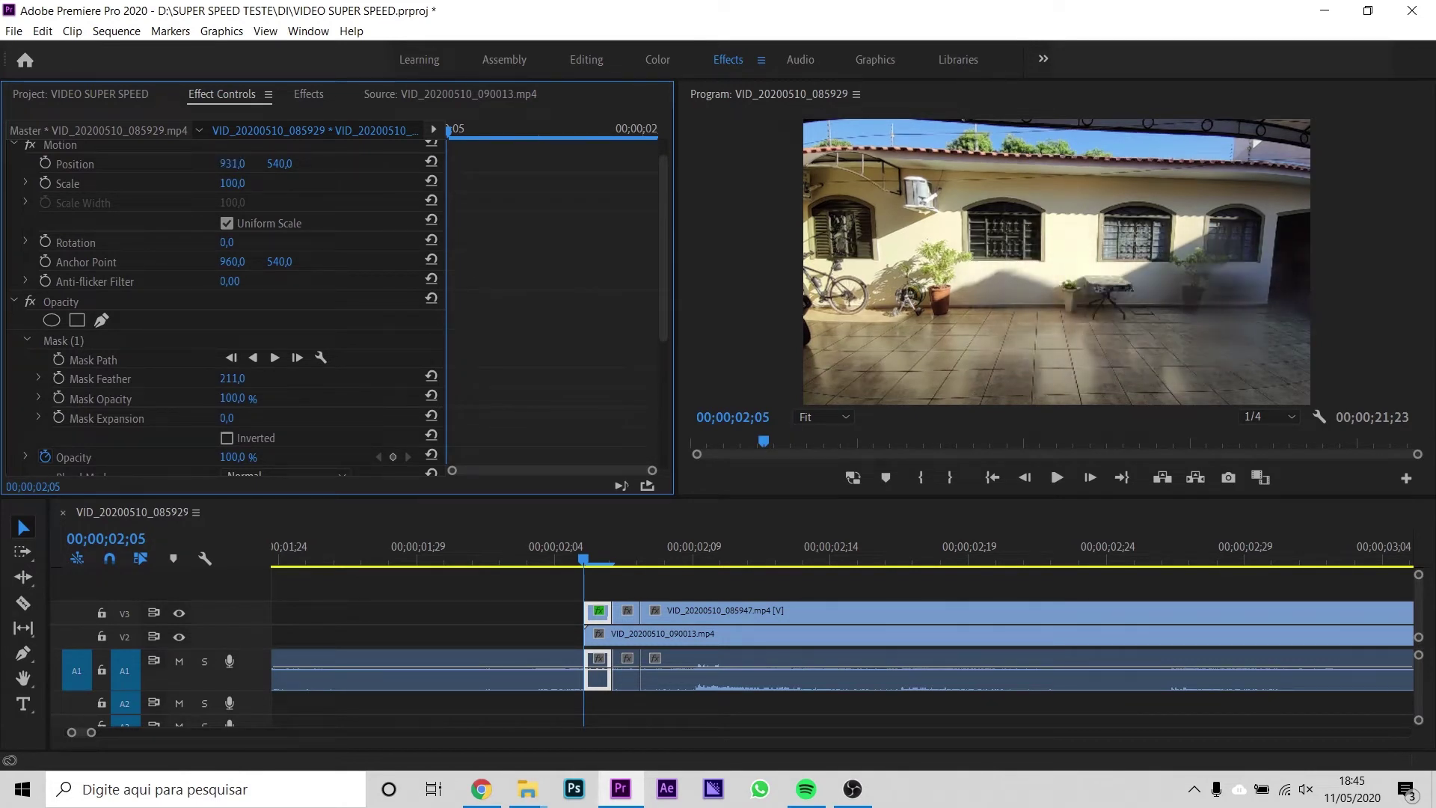
pyautogui.moveTo(233, 163); pyautogui.dragTo(254, 166)
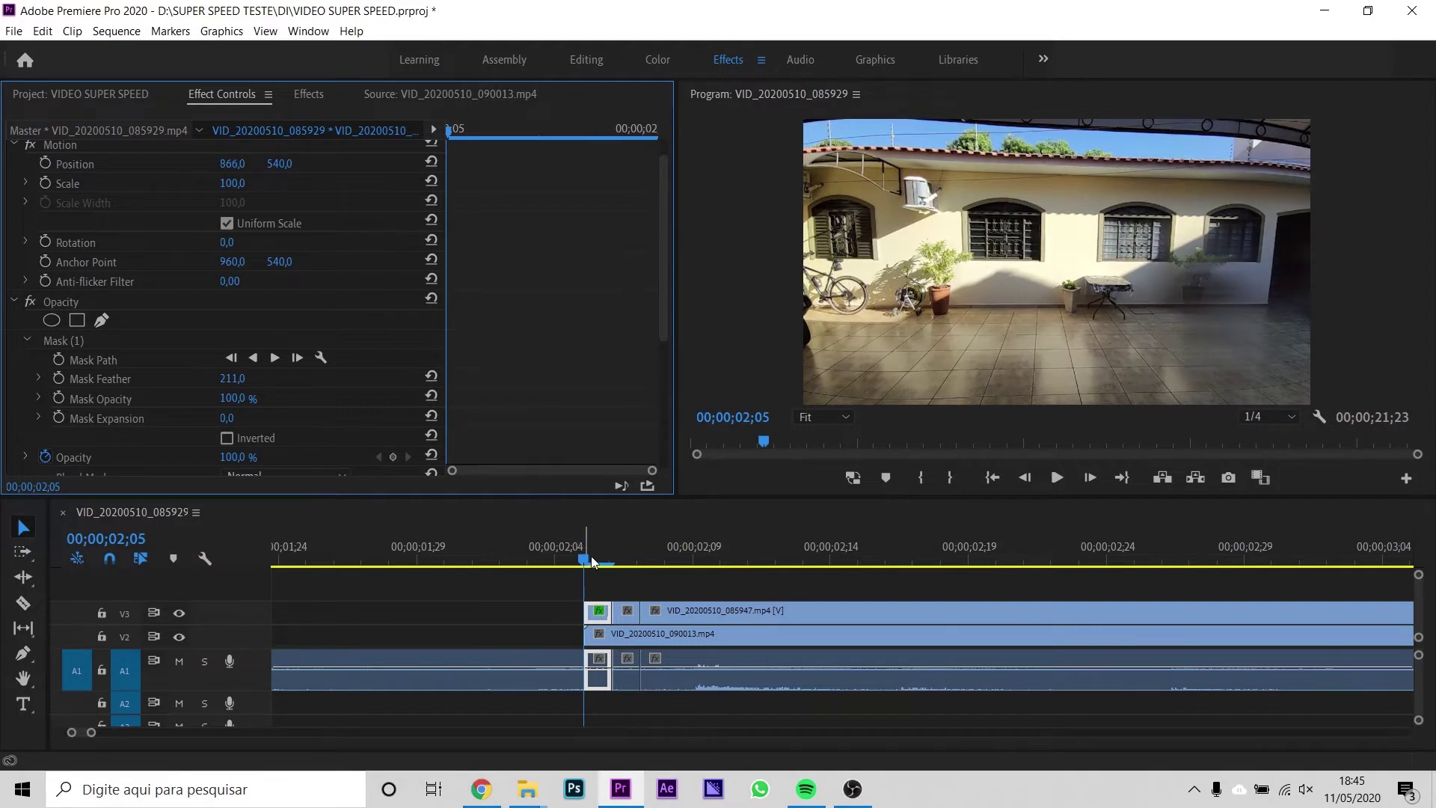
pyautogui.click(613, 560)
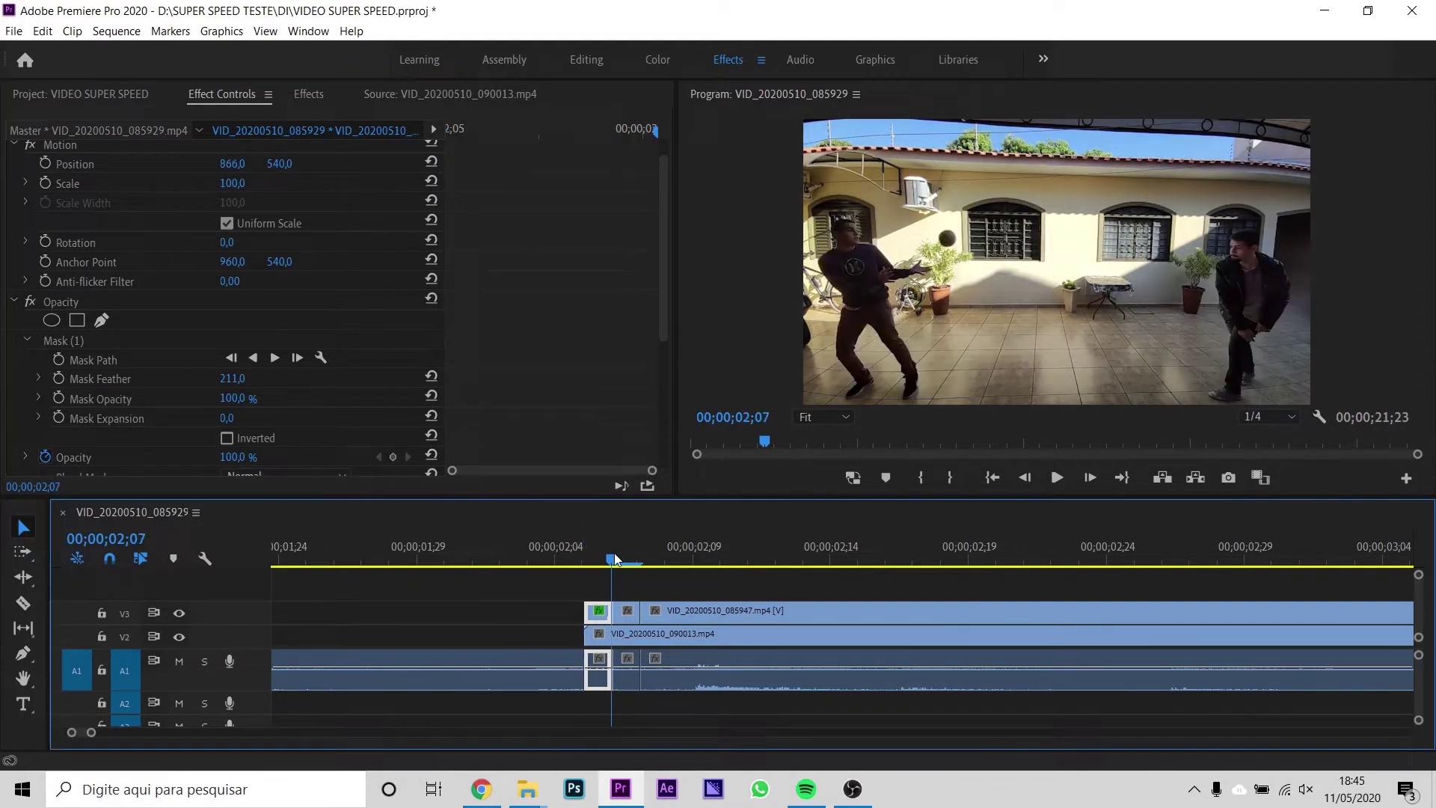
pyautogui.click(626, 611)
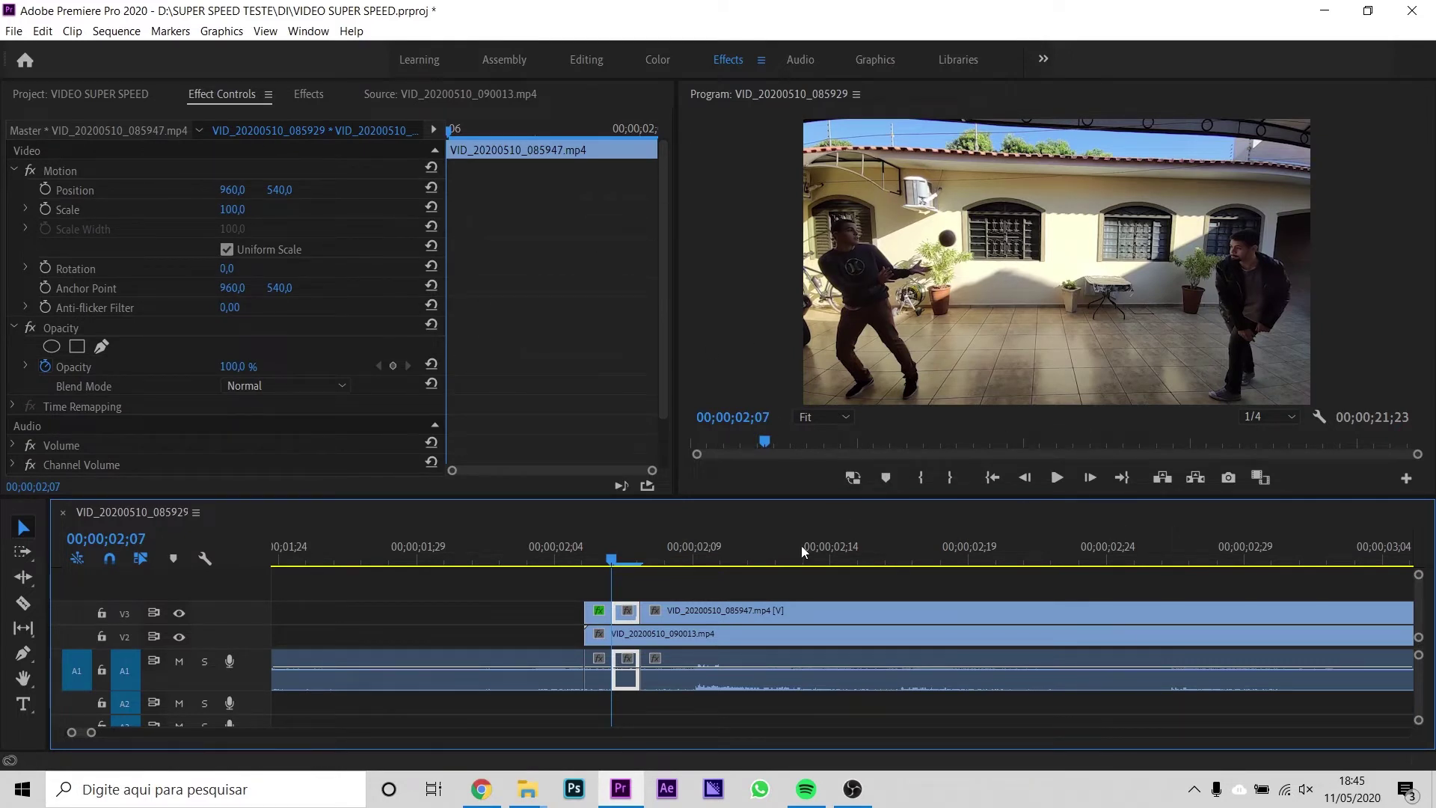
# - Trace a freeform pen mask around the figure near the bicycle on the second overlay
pyautogui.scroll(-1, 114, 297)
pyautogui.click(103, 317)
pyautogui.click(923, 244)
pyautogui.click(902, 256)
pyautogui.click(823, 239)
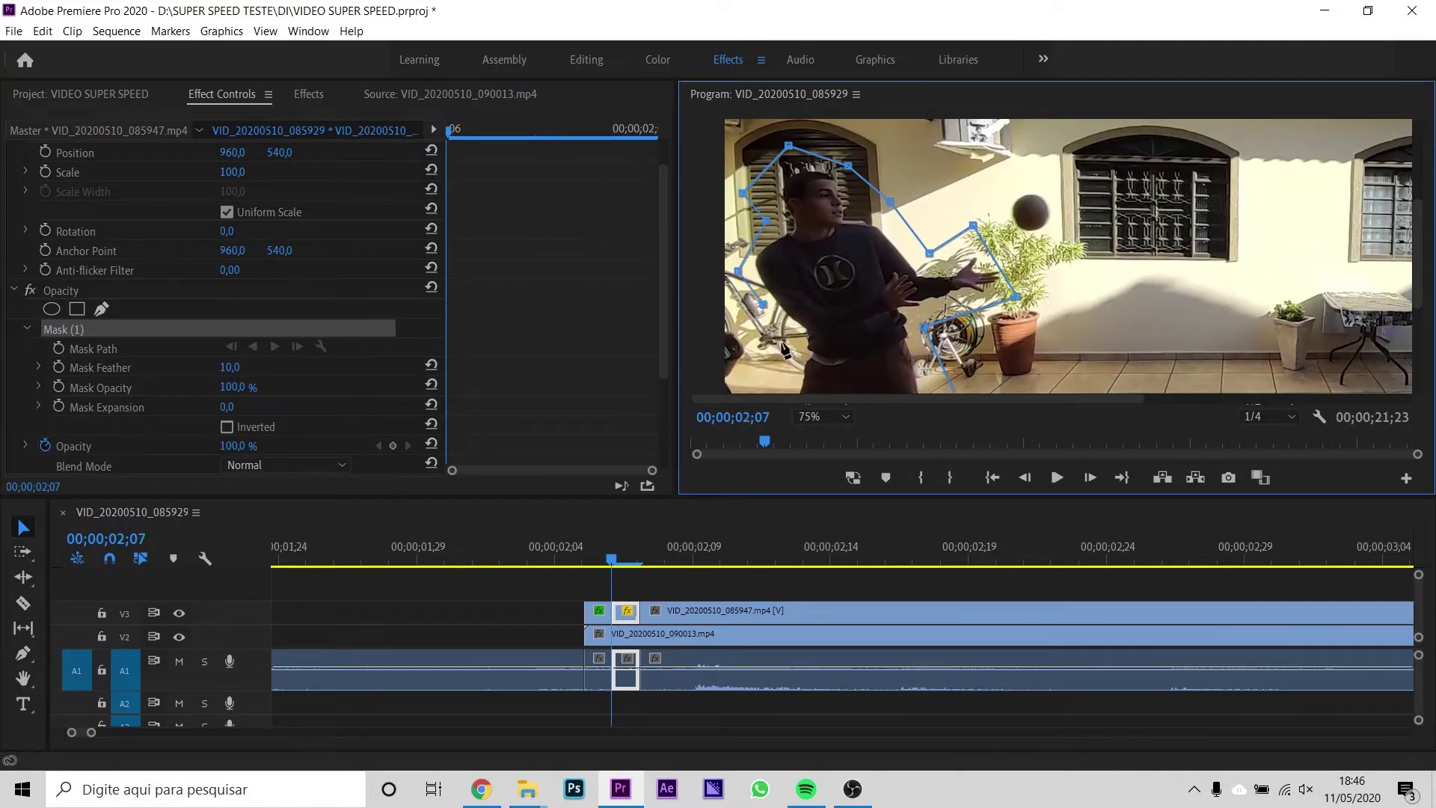
pyautogui.scroll(-5, 875, 336)
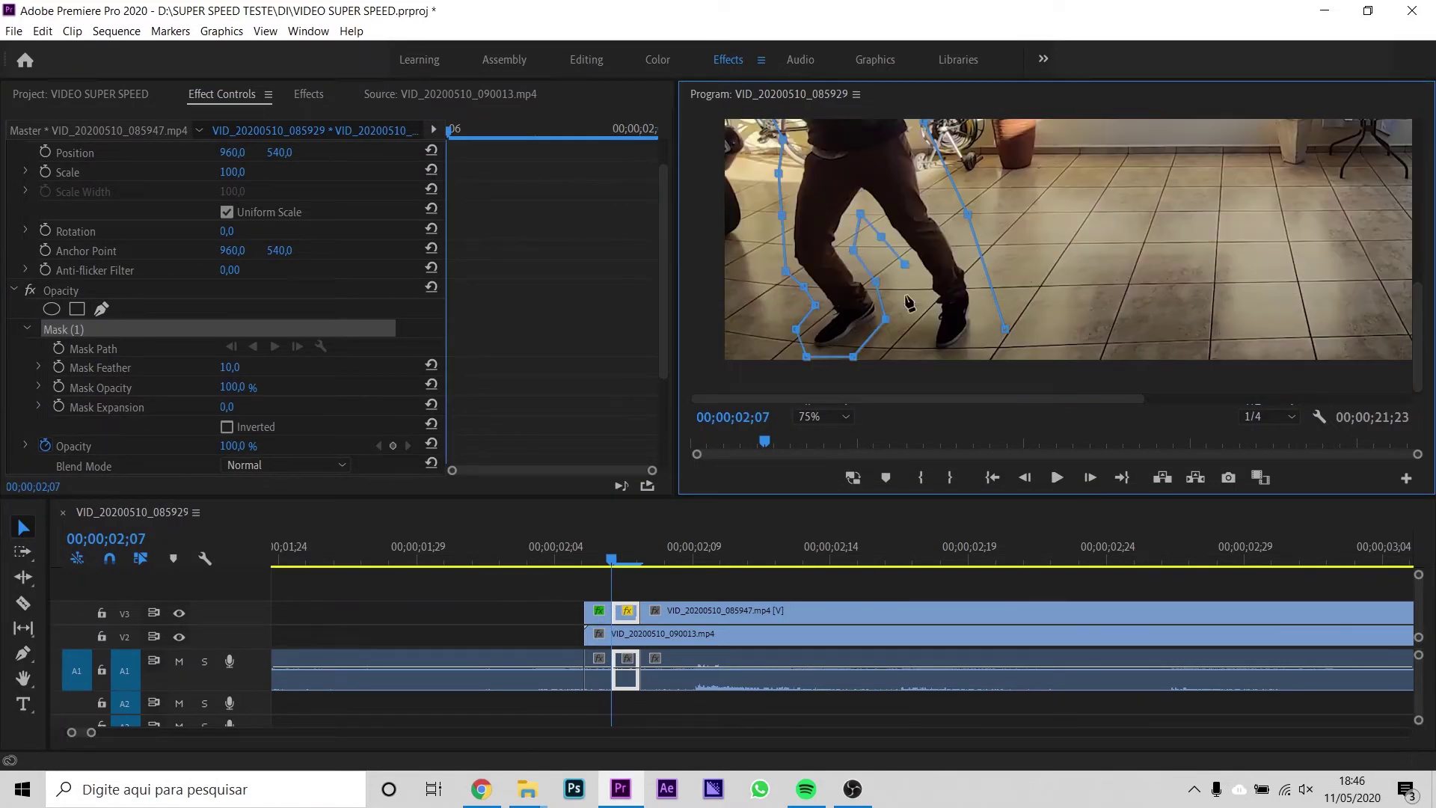
# - Fit the frame in the Program monitor and set the mask feather to 220
pyautogui.click(827, 416)
pyautogui.click(819, 436)
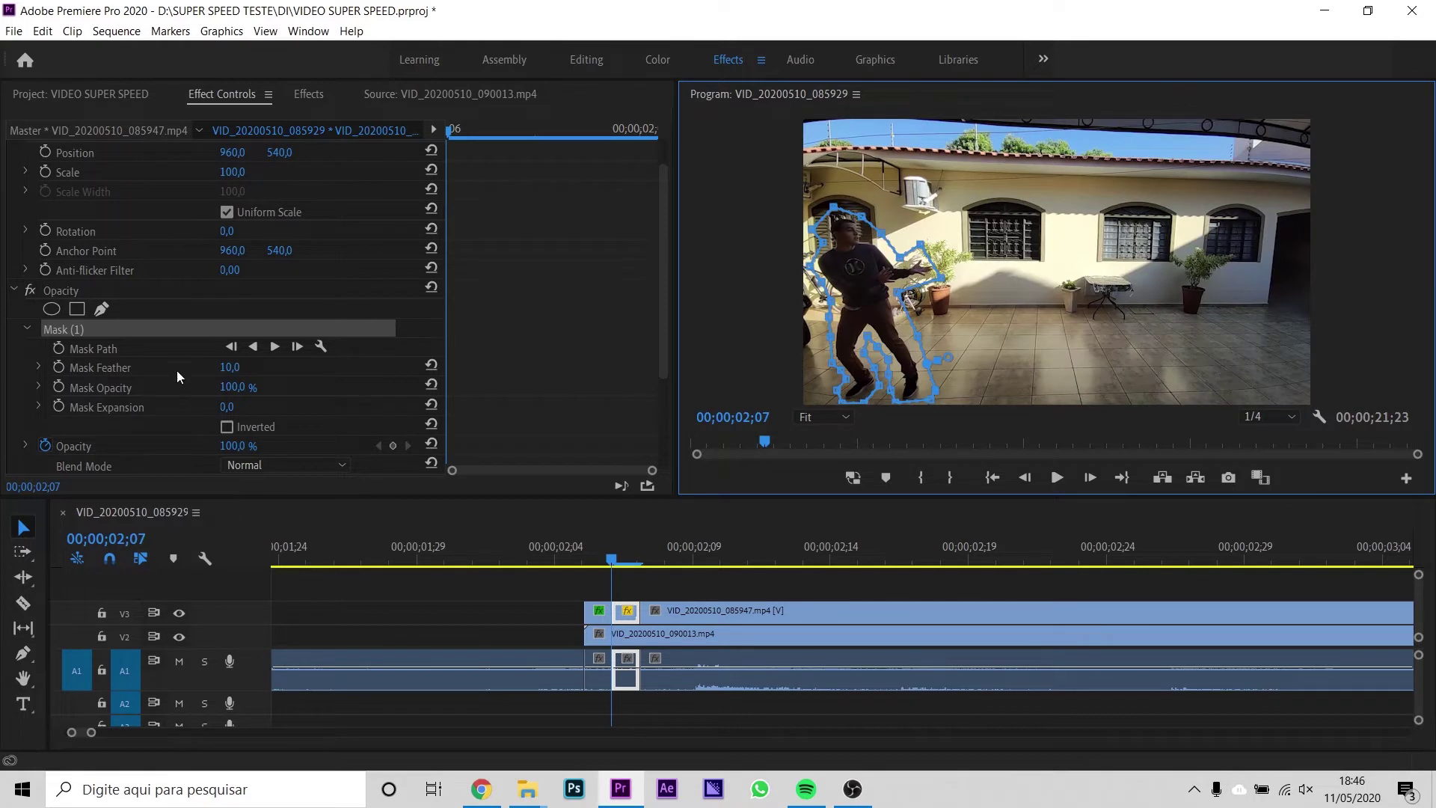
pyautogui.click(233, 369)
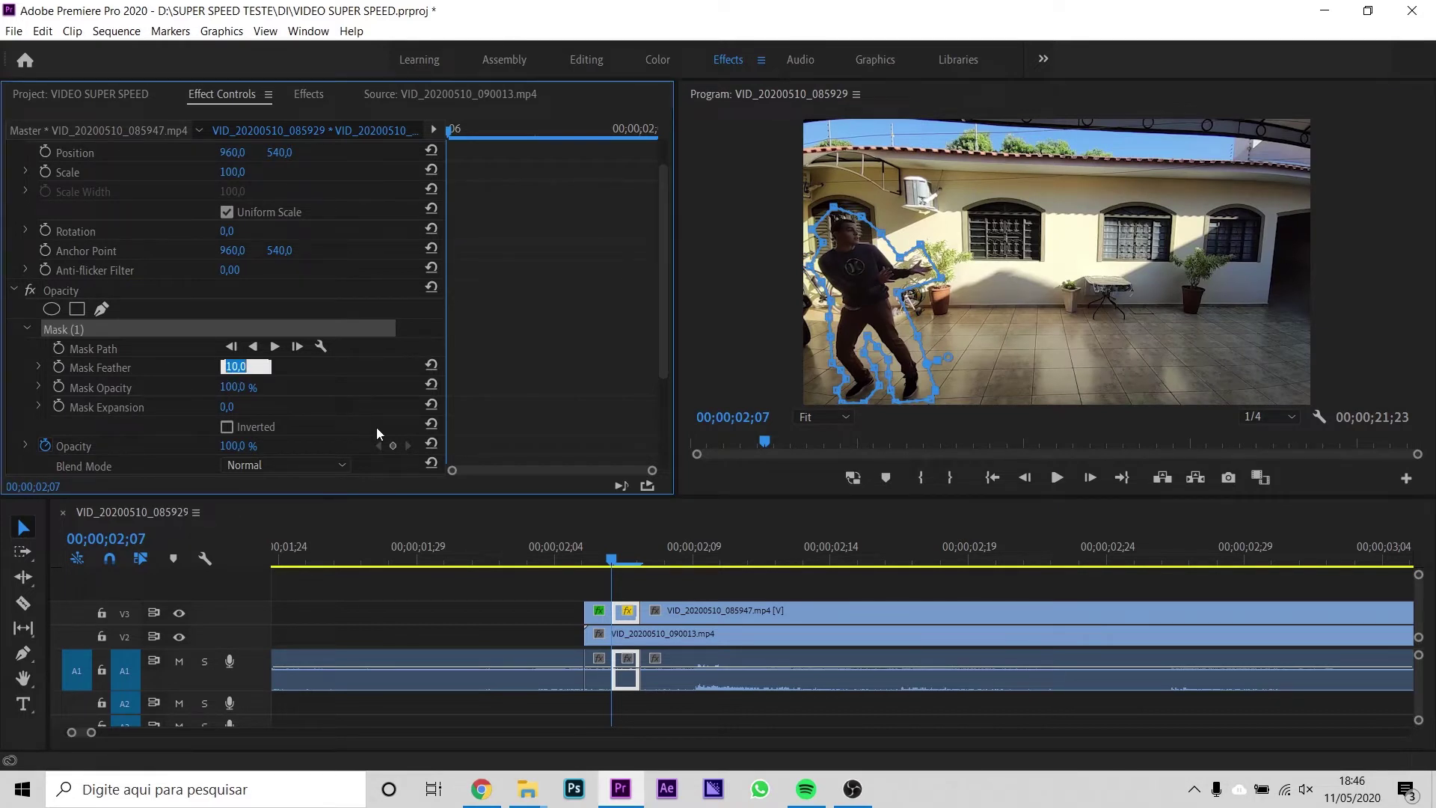
pyautogui.write('220')
pyautogui.press('Return')
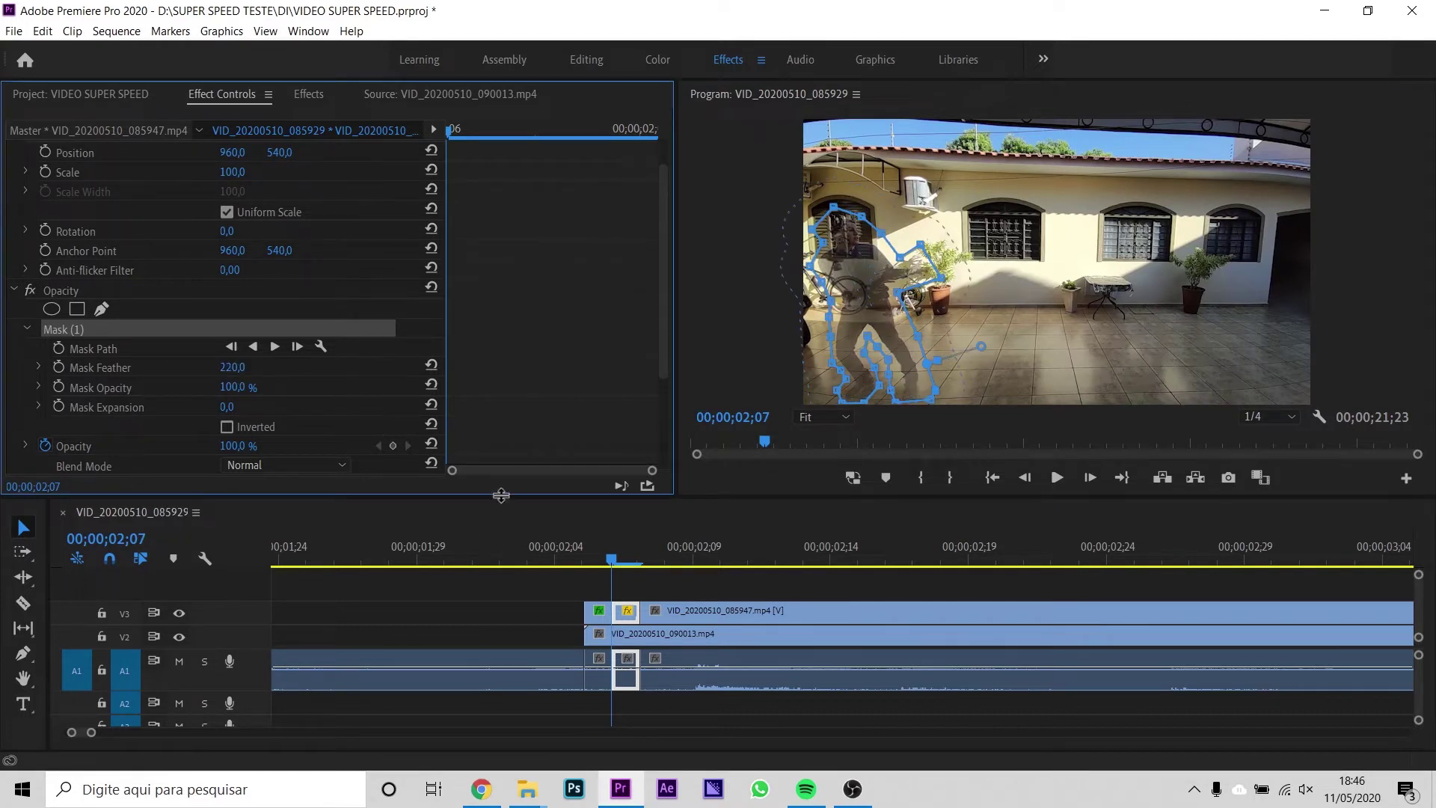
# - Apply Directional Blur to the second V3 overlay piece
pyautogui.click(305, 93)
pyautogui.moveTo(73, 258); pyautogui.dragTo(626, 612)
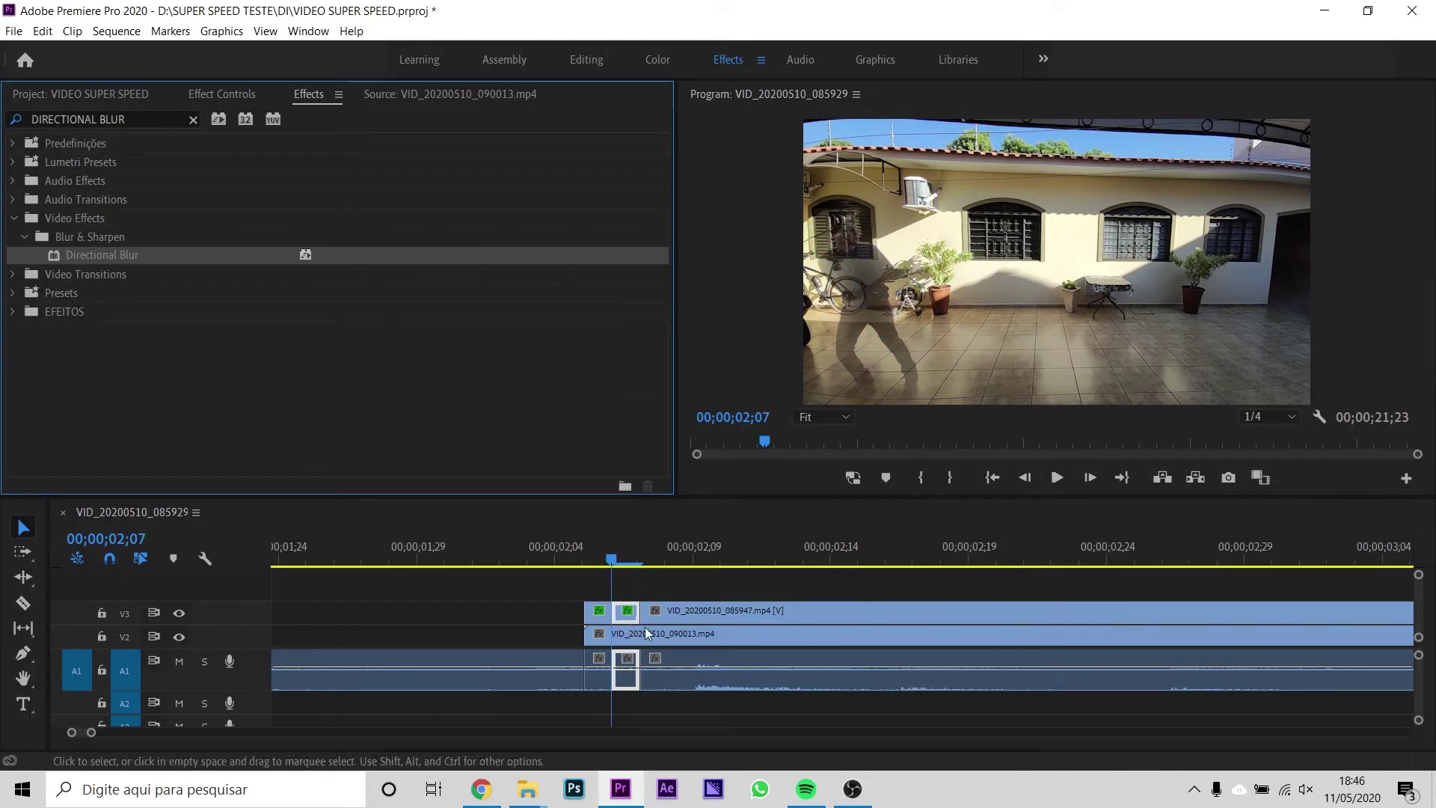
pyautogui.click(250, 89)
# - Set the second blur's Direction to 90° and Blur Length to 100
pyautogui.scroll(-5, 404, 344)
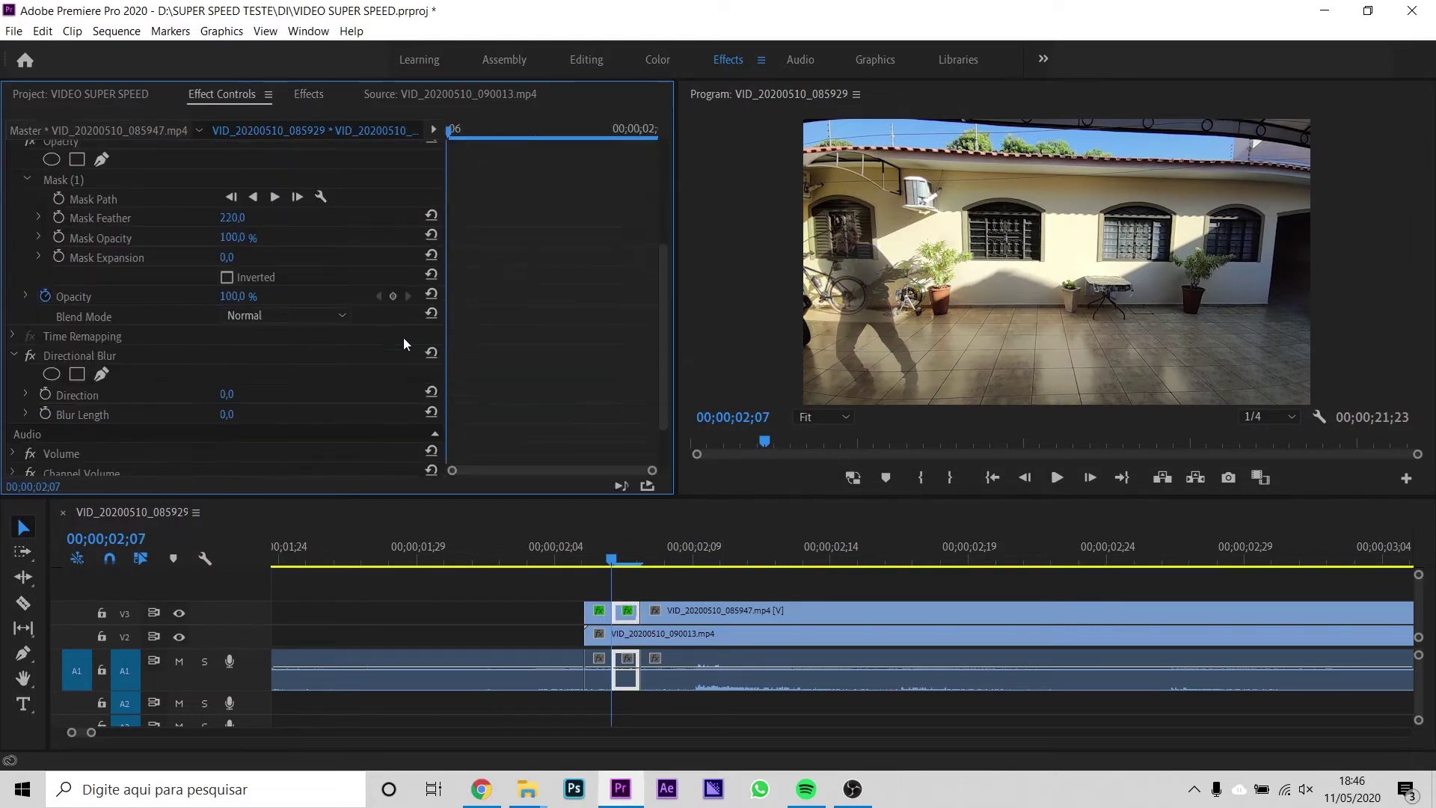
pyautogui.click(224, 394)
pyautogui.write('90')
pyautogui.press('Return')
pyautogui.click(229, 414)
pyautogui.write('00')
pyautogui.press('Return')
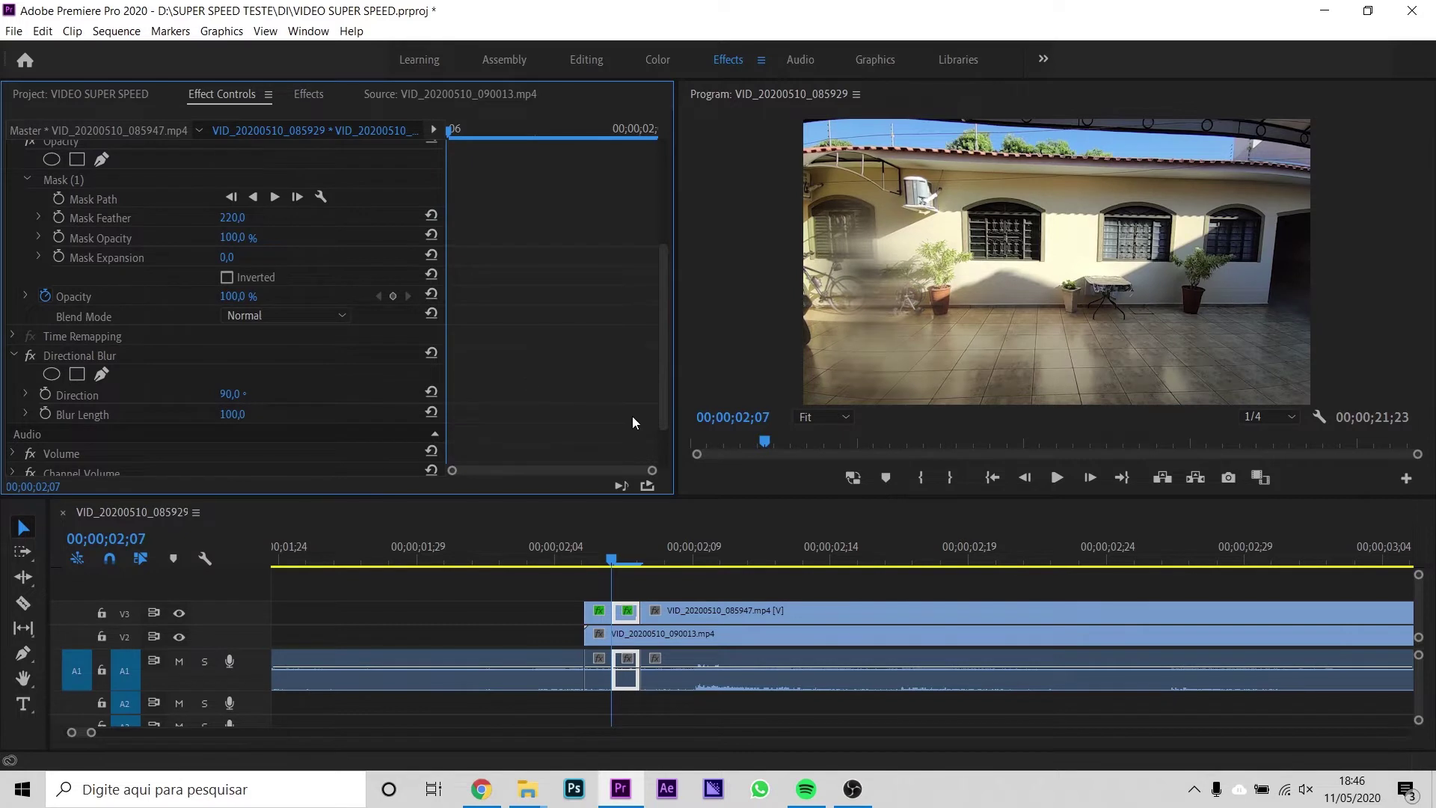
pyautogui.scroll(5, 639, 413)
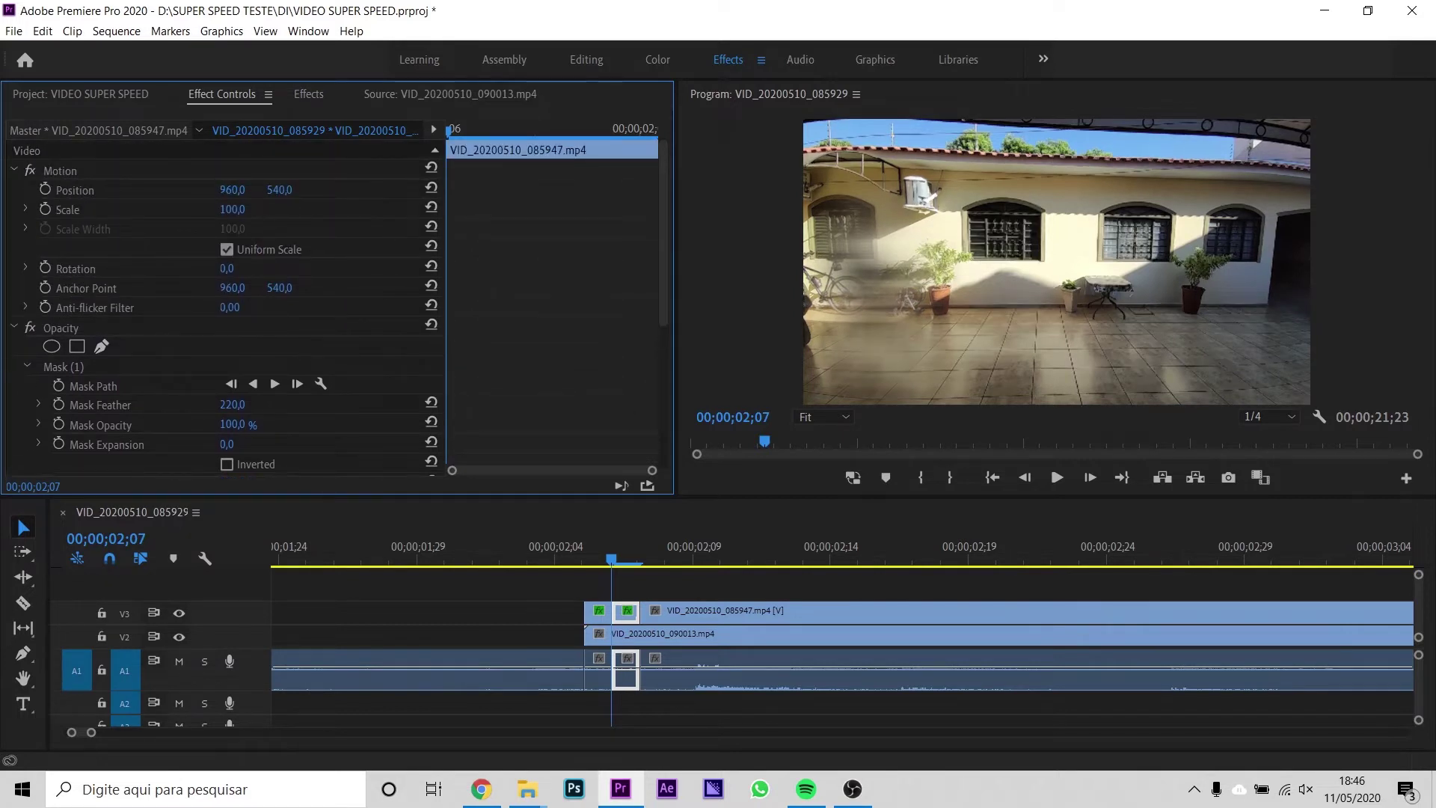
# - Shift the second overlay to horizontal position 1067 and preview it, returning to 02;00
pyautogui.moveTo(232, 190); pyautogui.dragTo(312, 190)
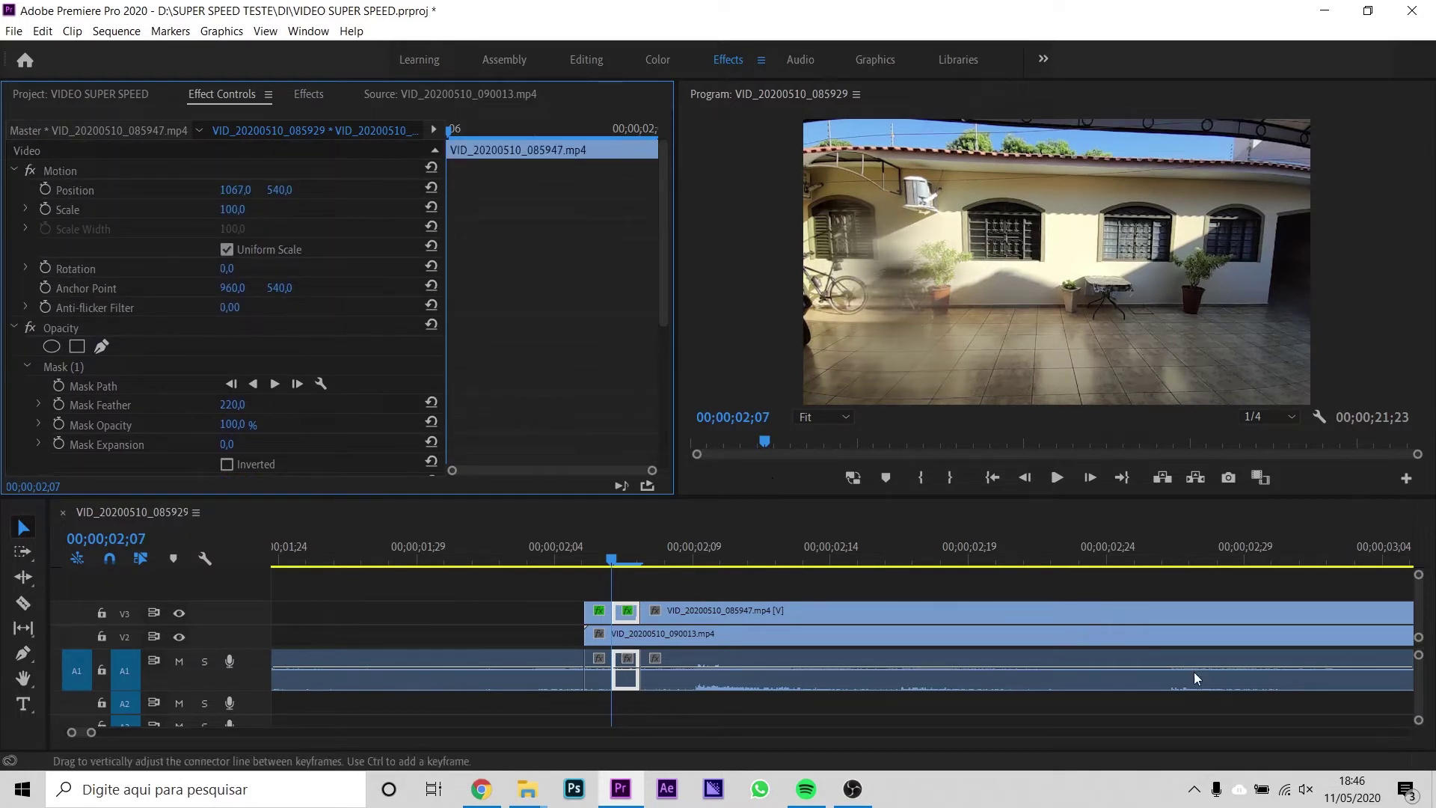
pyautogui.moveTo(612, 560); pyautogui.dragTo(442, 553)
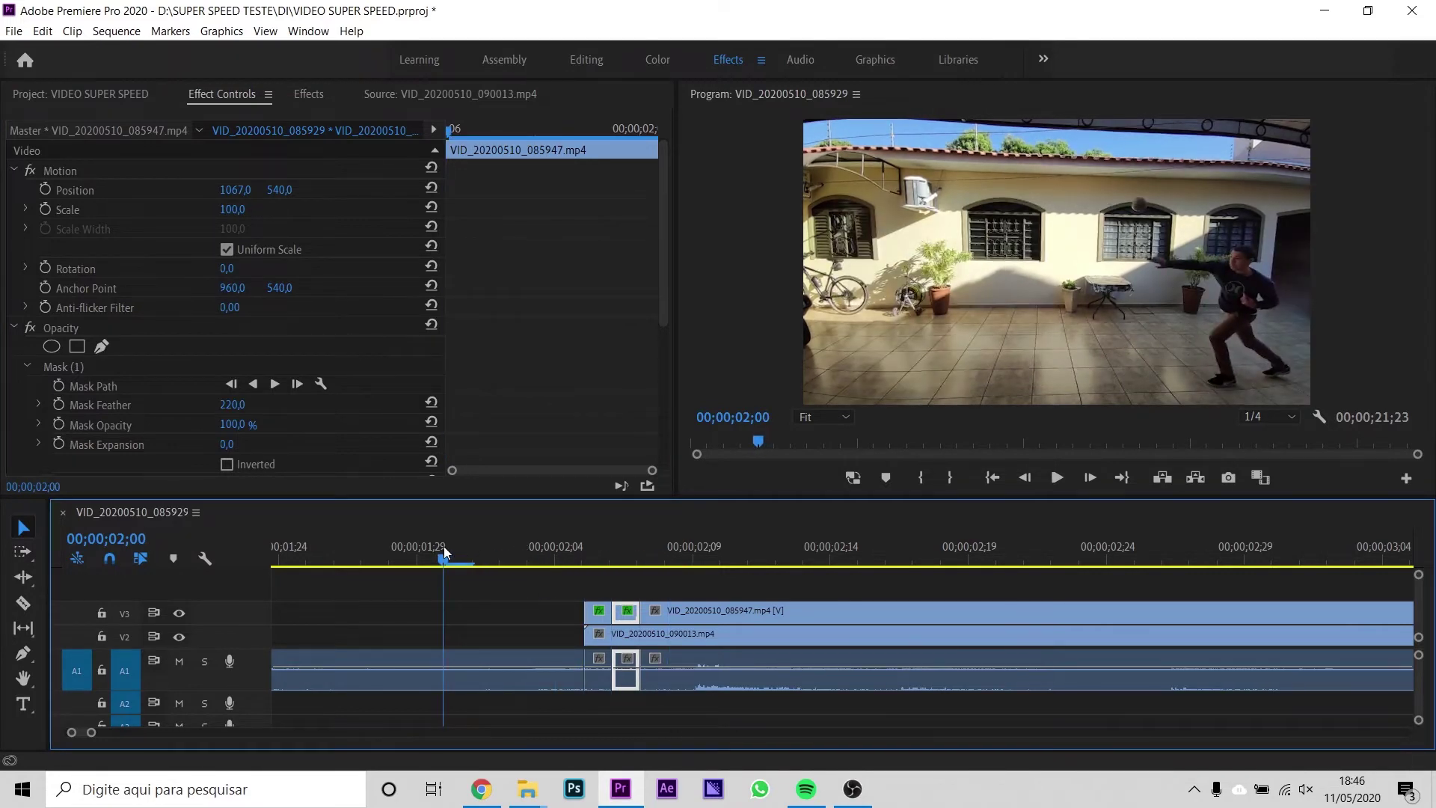
pyautogui.press('space')
pyautogui.moveTo(701, 555); pyautogui.dragTo(445, 557)
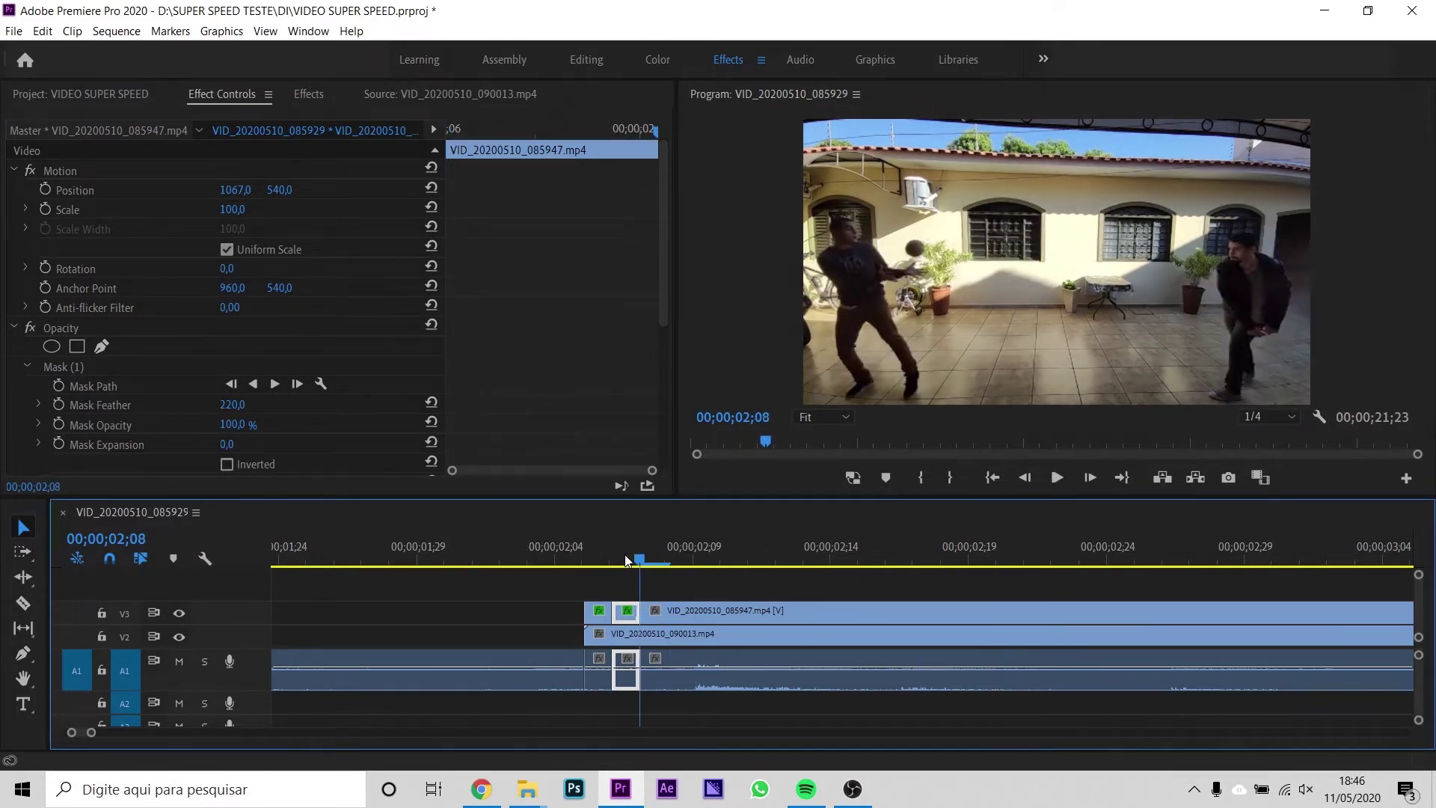
# - Zoom the timeline out and set the Program monitor playback resolution to Full
pyautogui.press('-')
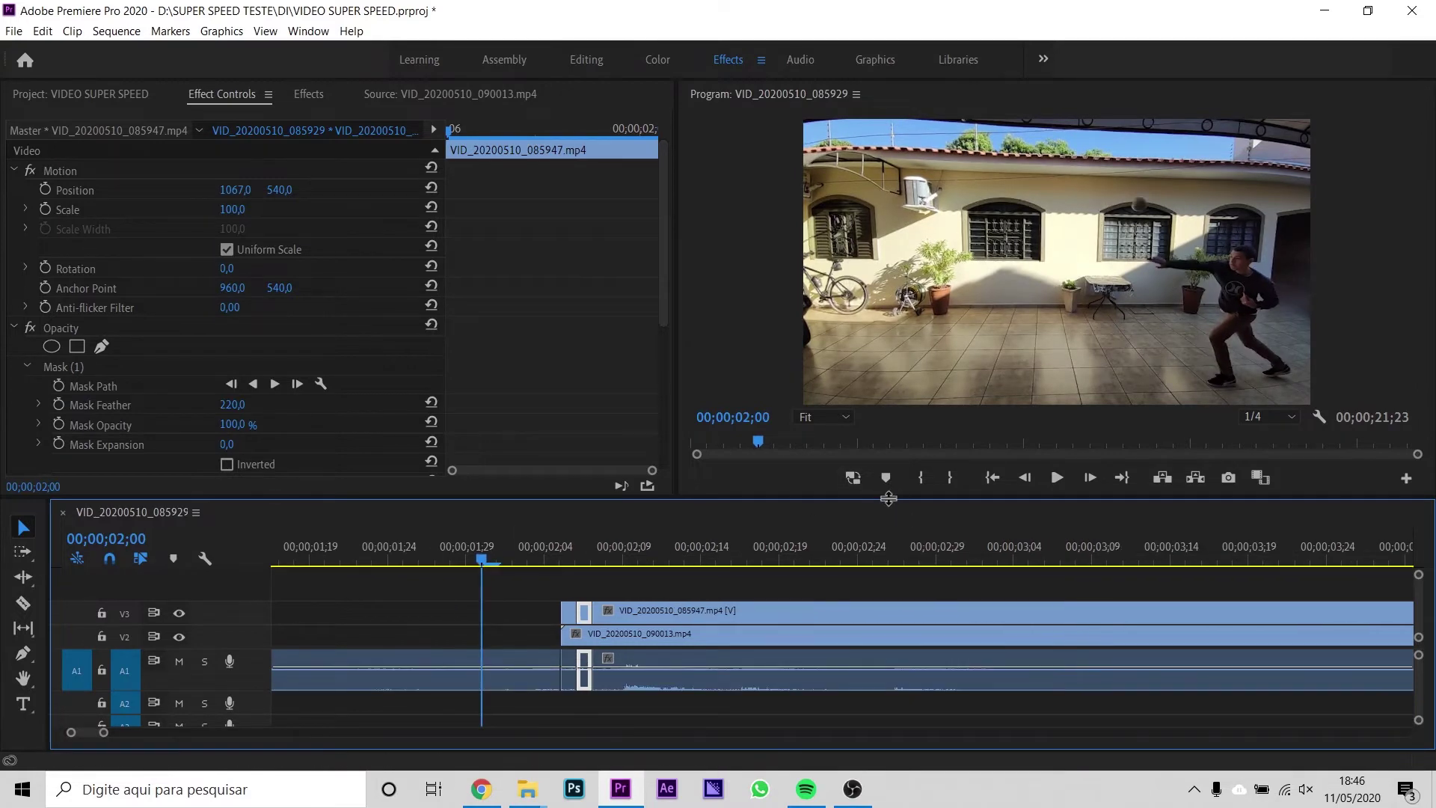
pyautogui.moveTo(888, 498); pyautogui.dragTo(889, 422)
pyautogui.click(1270, 339)
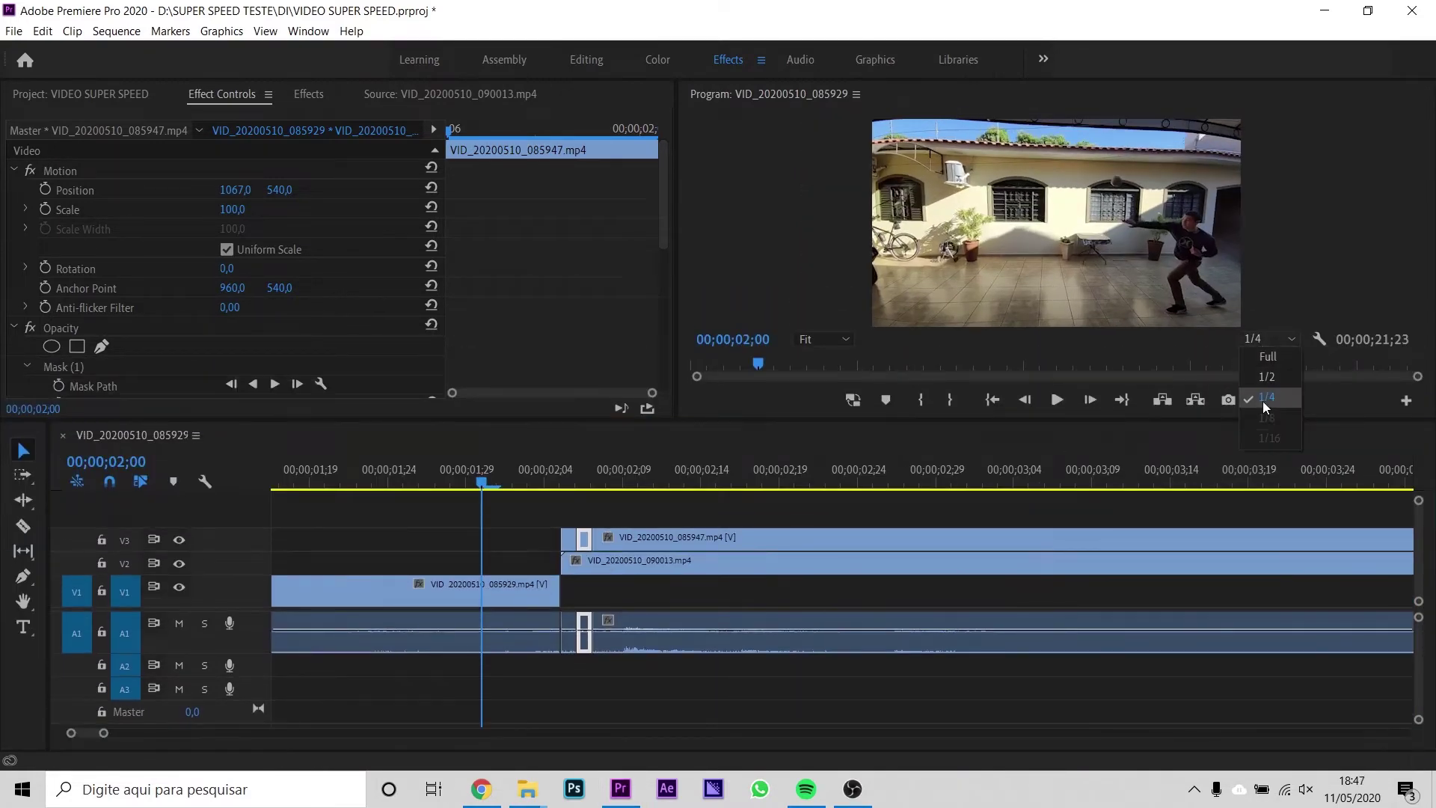
pyautogui.click(1269, 354)
pyautogui.moveTo(1169, 421); pyautogui.dragTo(1170, 511)
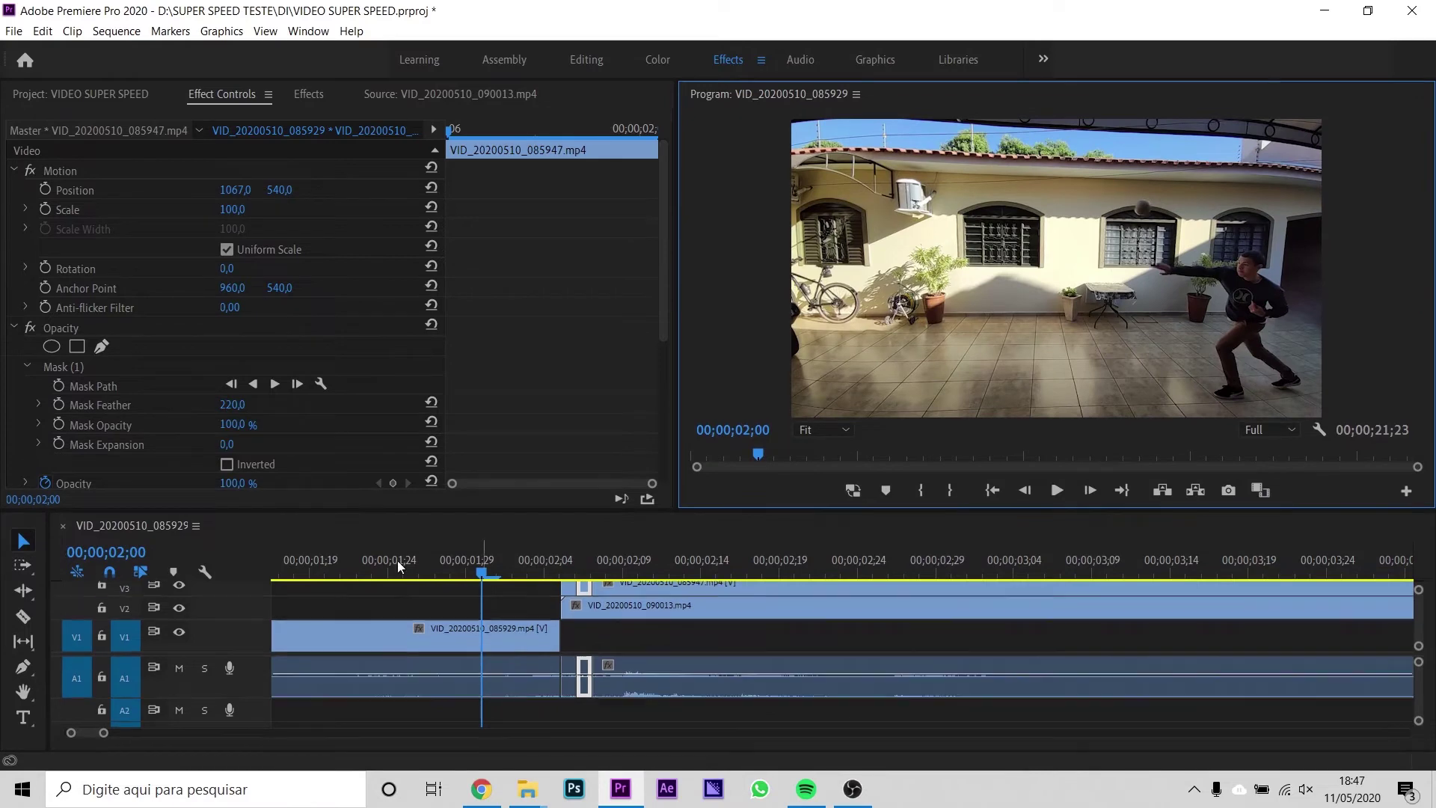
# - Replay from about 01;19, then park at 02;12 and select the VID_20200510_085947 clip
pyautogui.click(335, 555)
pyautogui.press('space')
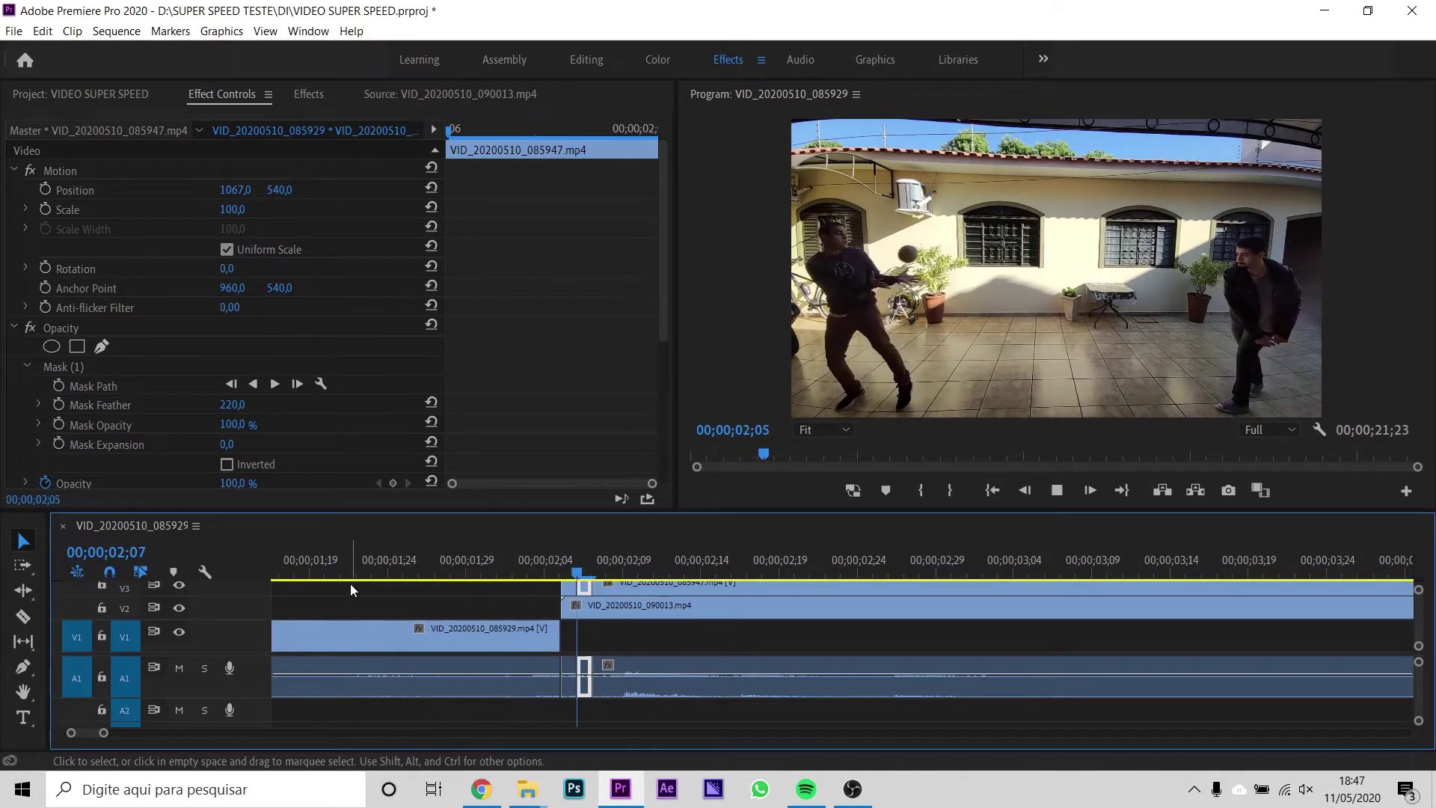
pyautogui.moveTo(523, 579)
pyautogui.mouseDown()
pyautogui.moveTo(587, 587)
pyautogui.moveTo(434, 584)
pyautogui.mouseUp()
pyautogui.press('space')
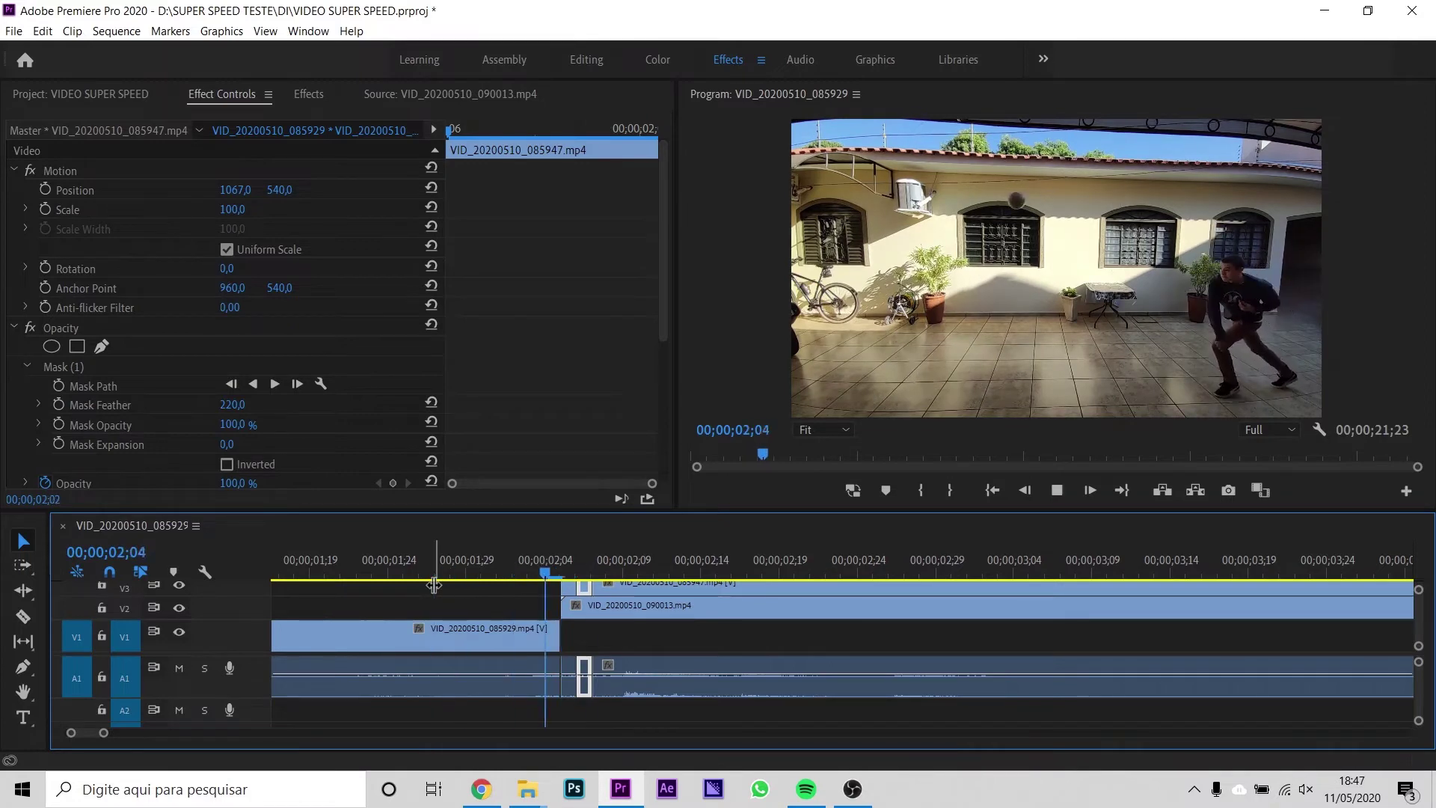
pyautogui.press('space')
pyautogui.click(657, 572)
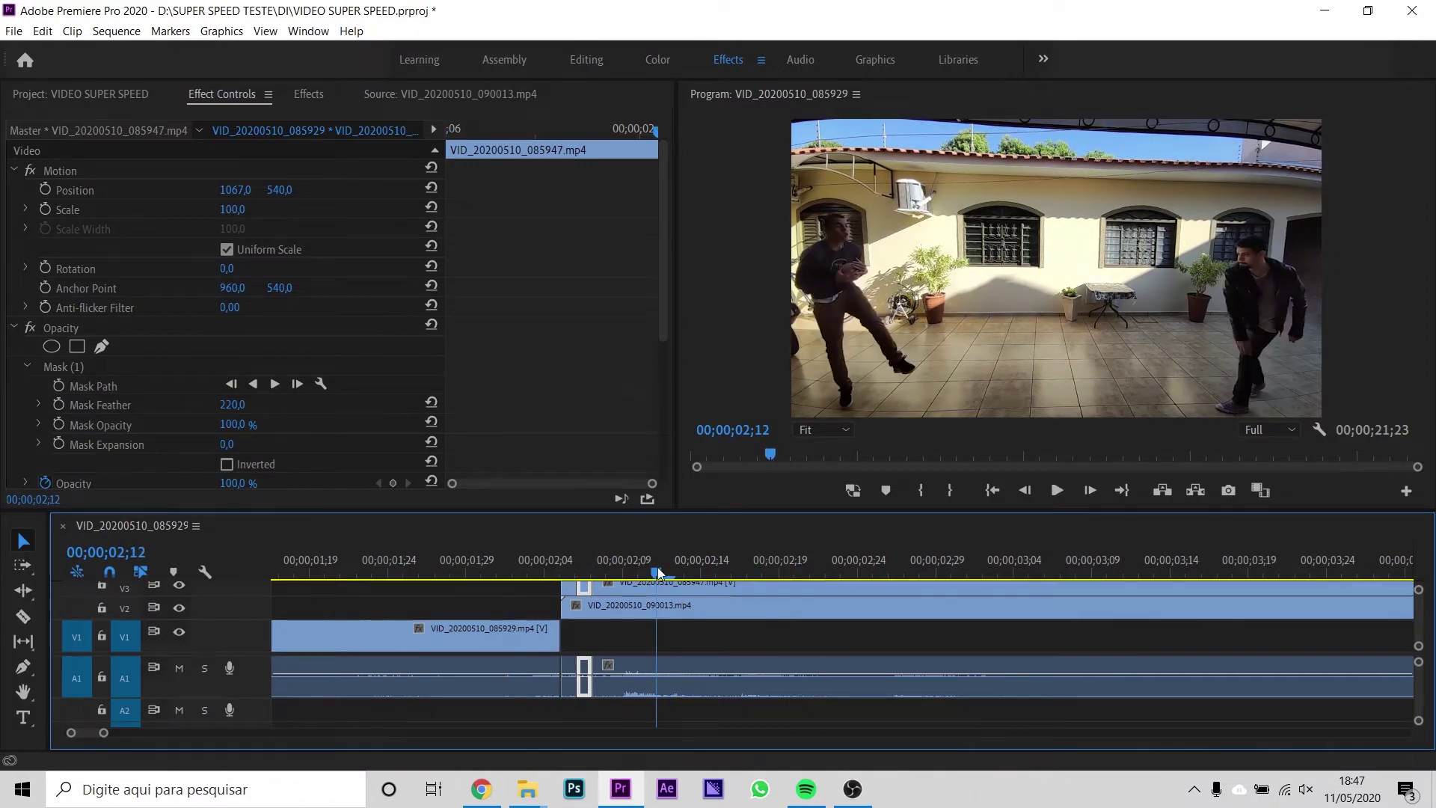
pyautogui.click(726, 591)
pyautogui.moveTo(866, 572); pyautogui.dragTo(990, 572)
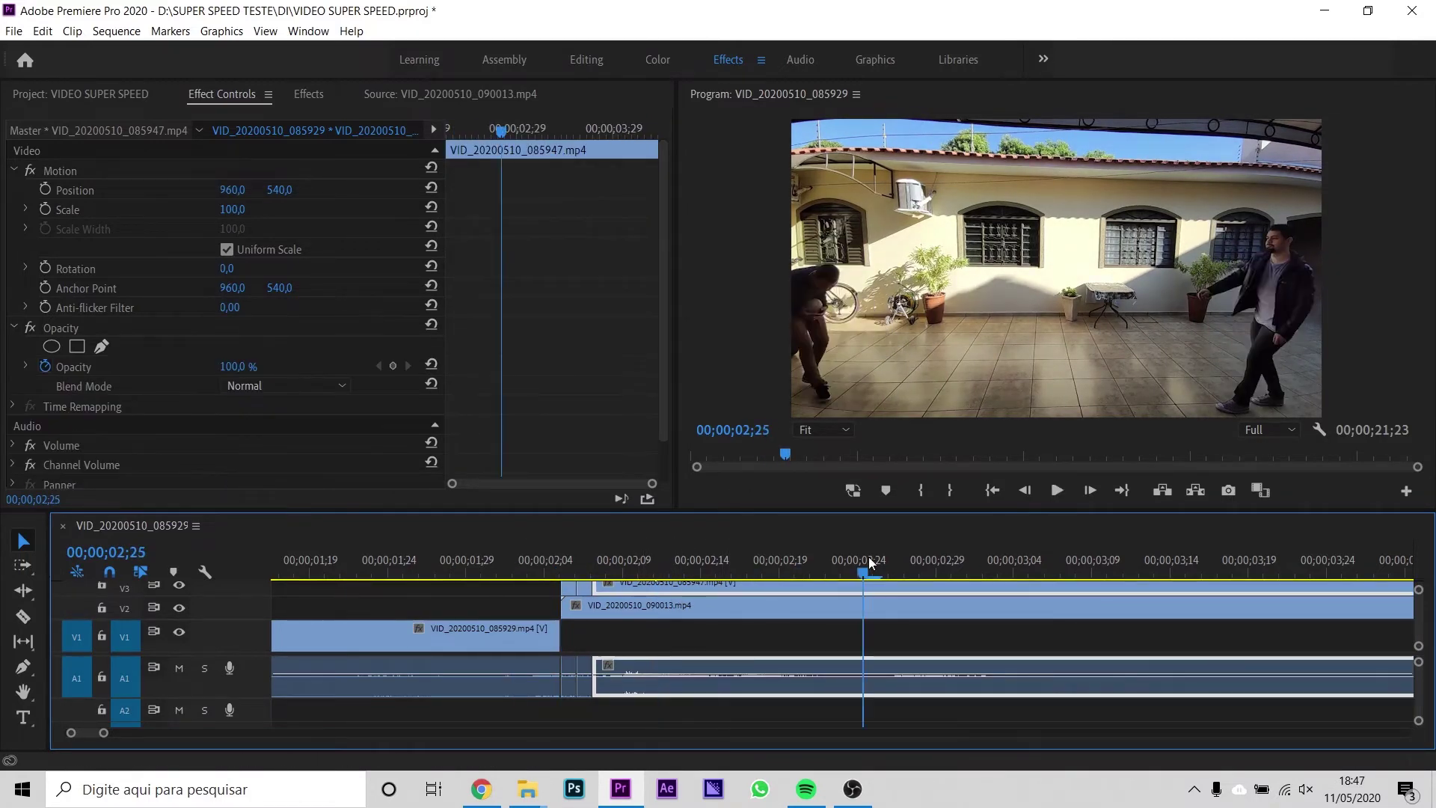
# - At frame 02;08, draw a closed four-point pen mask around the V3 clip's right half
pyautogui.moveTo(774, 564); pyautogui.dragTo(586, 549)
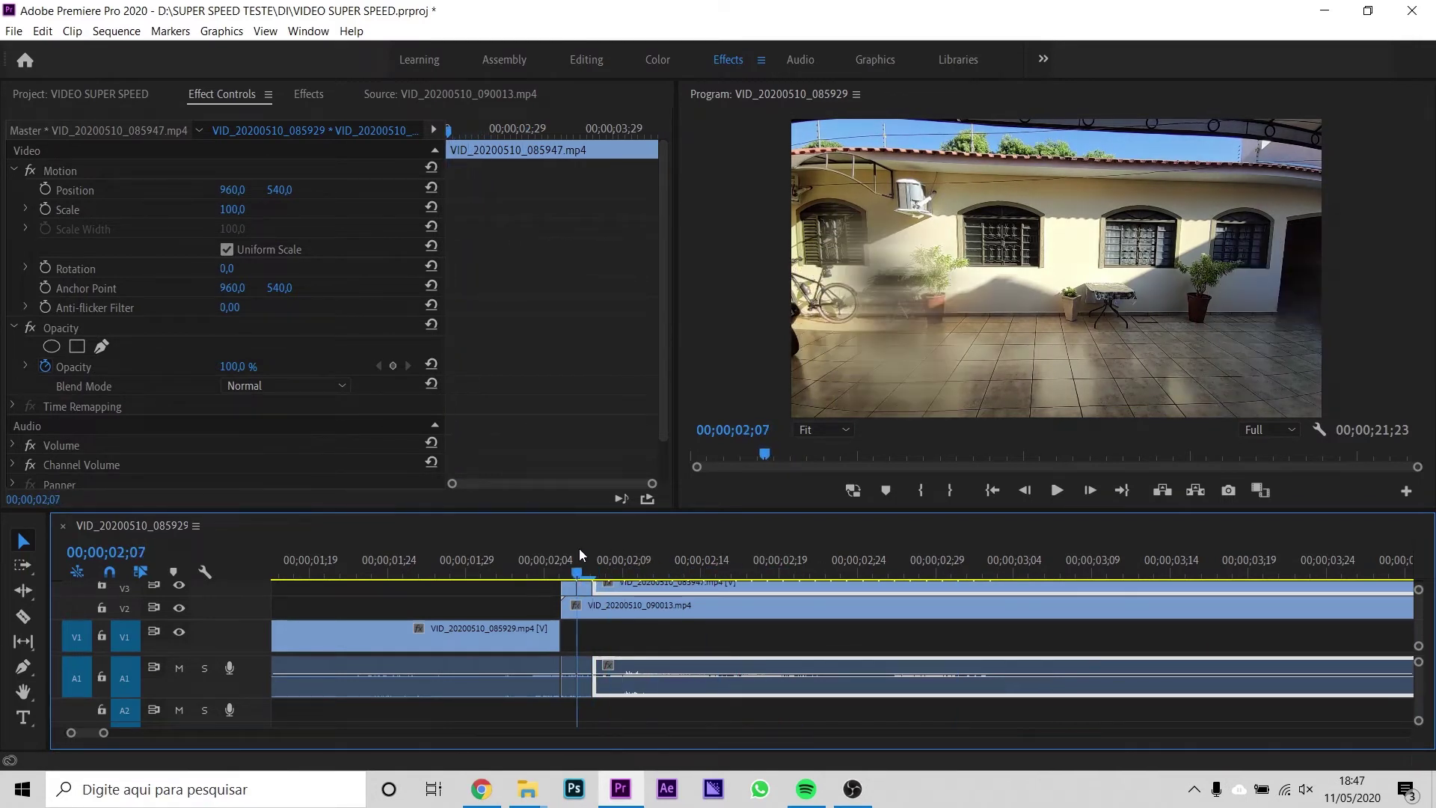
pyautogui.moveTo(585, 549); pyautogui.dragTo(586, 549)
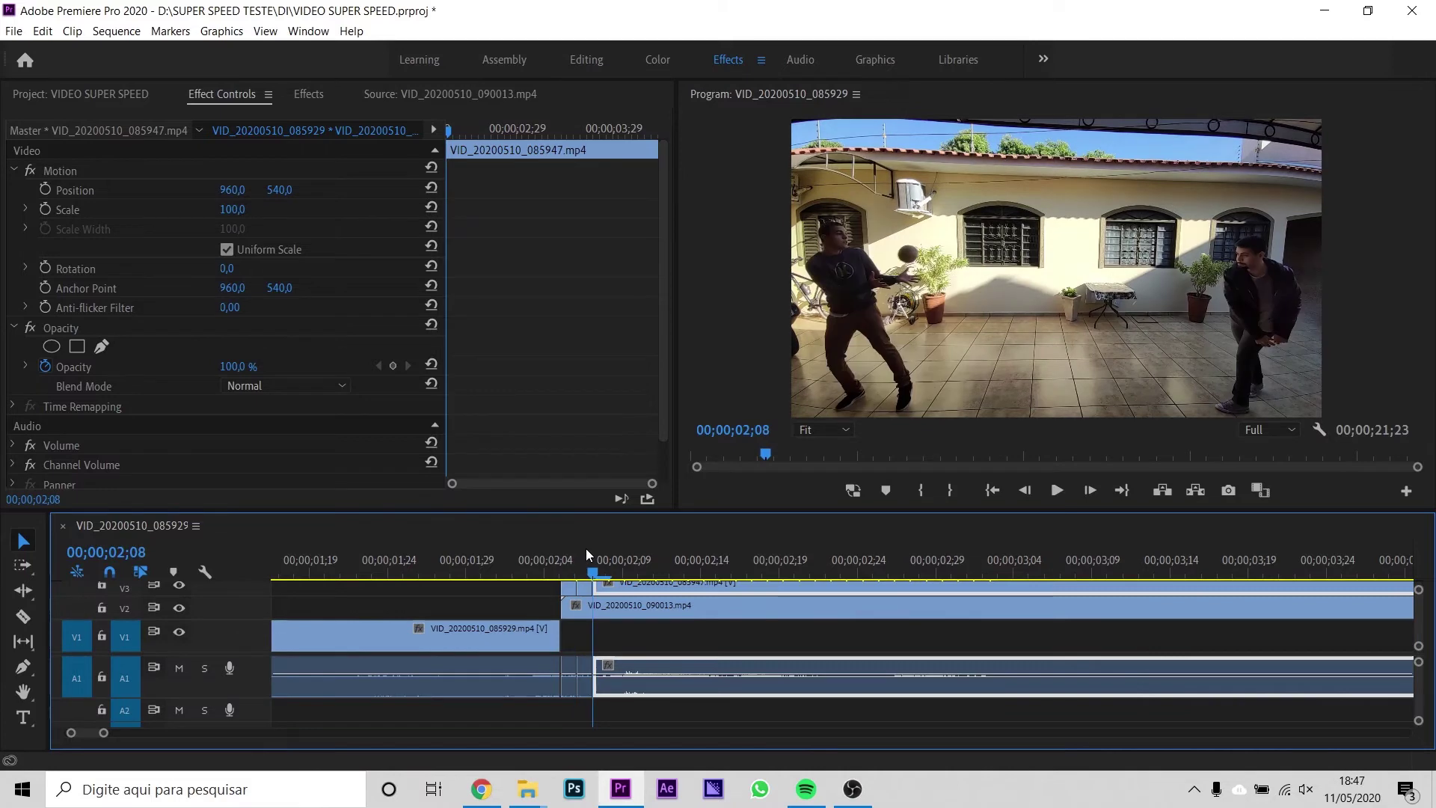
pyautogui.scroll(3, 898, 614)
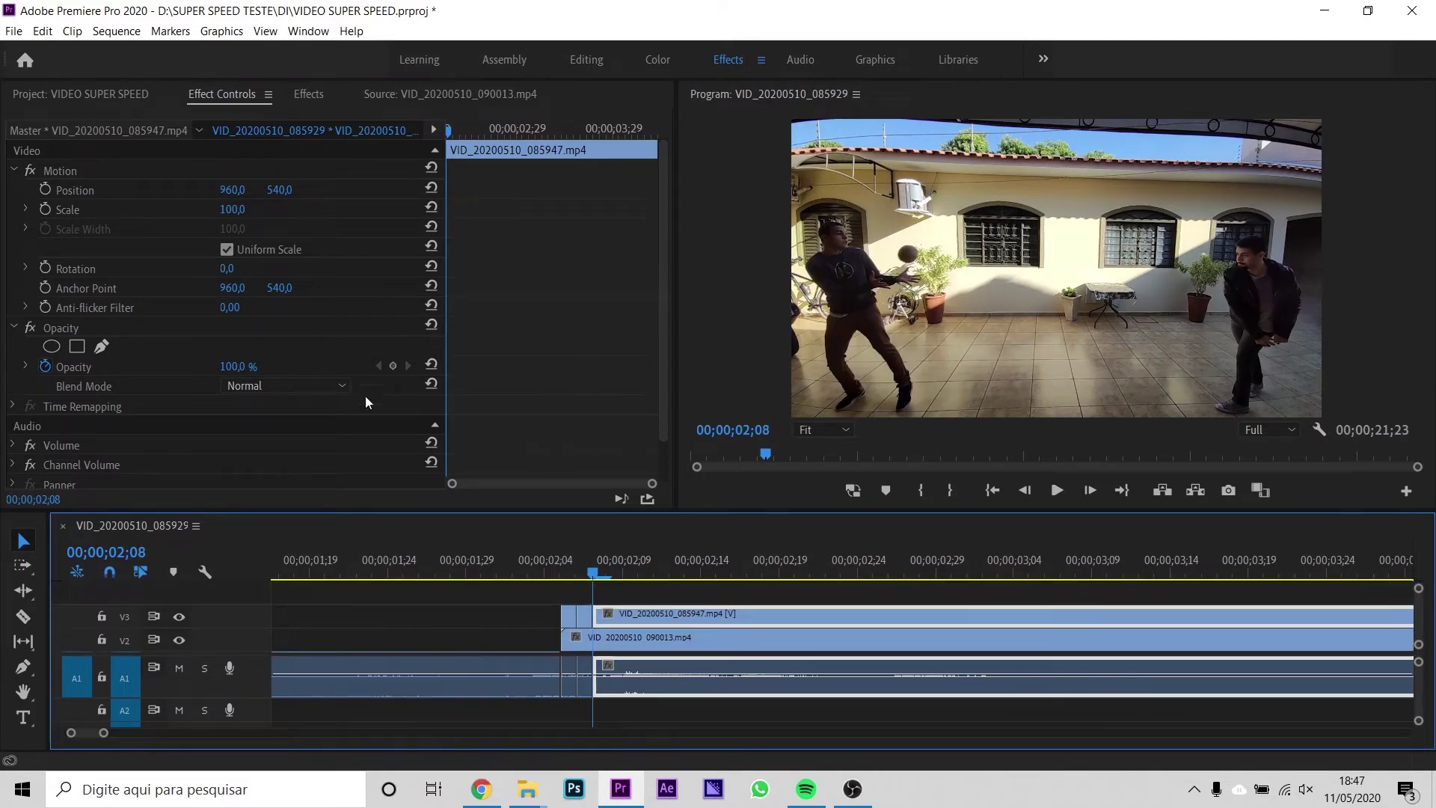
pyautogui.click(101, 347)
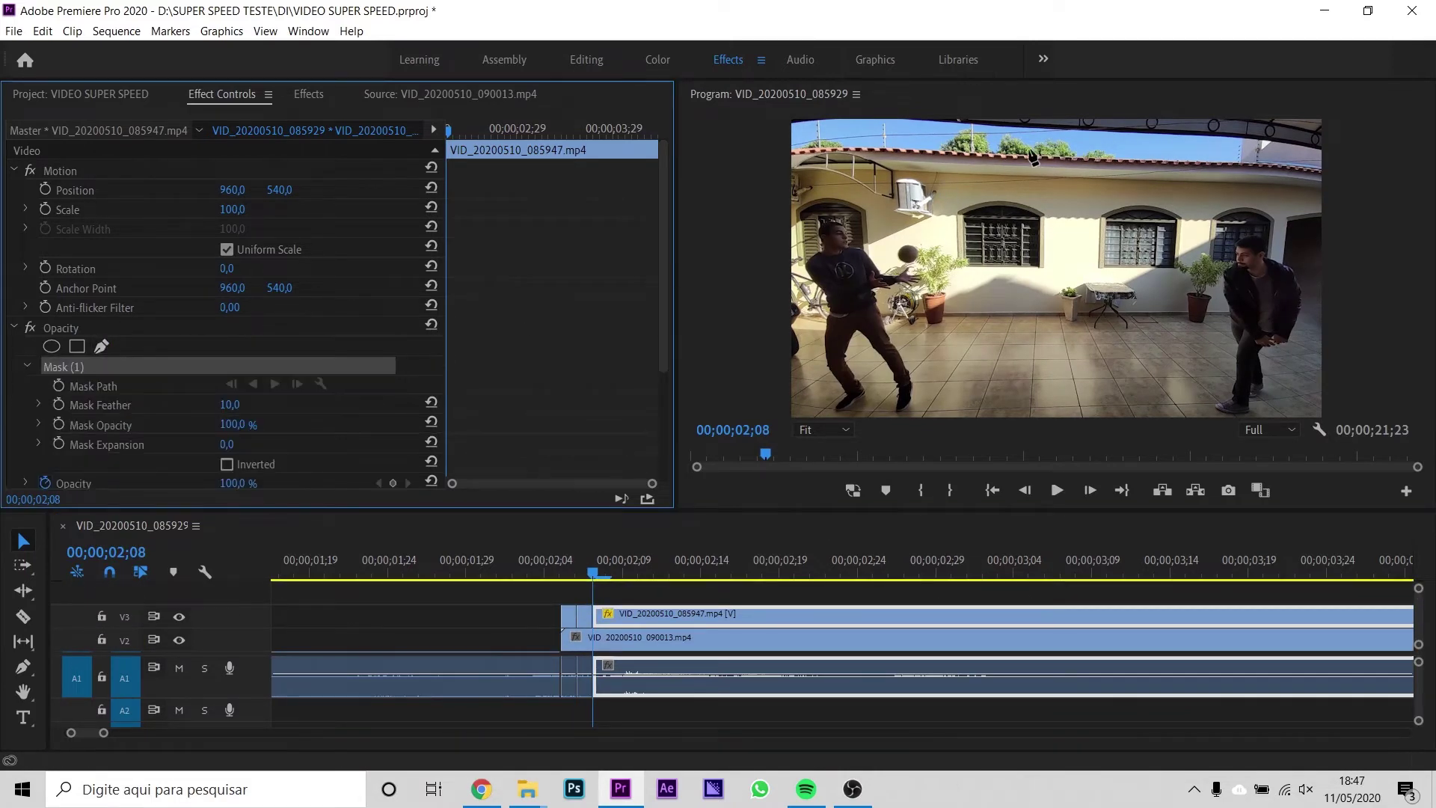
pyautogui.click(1021, 122)
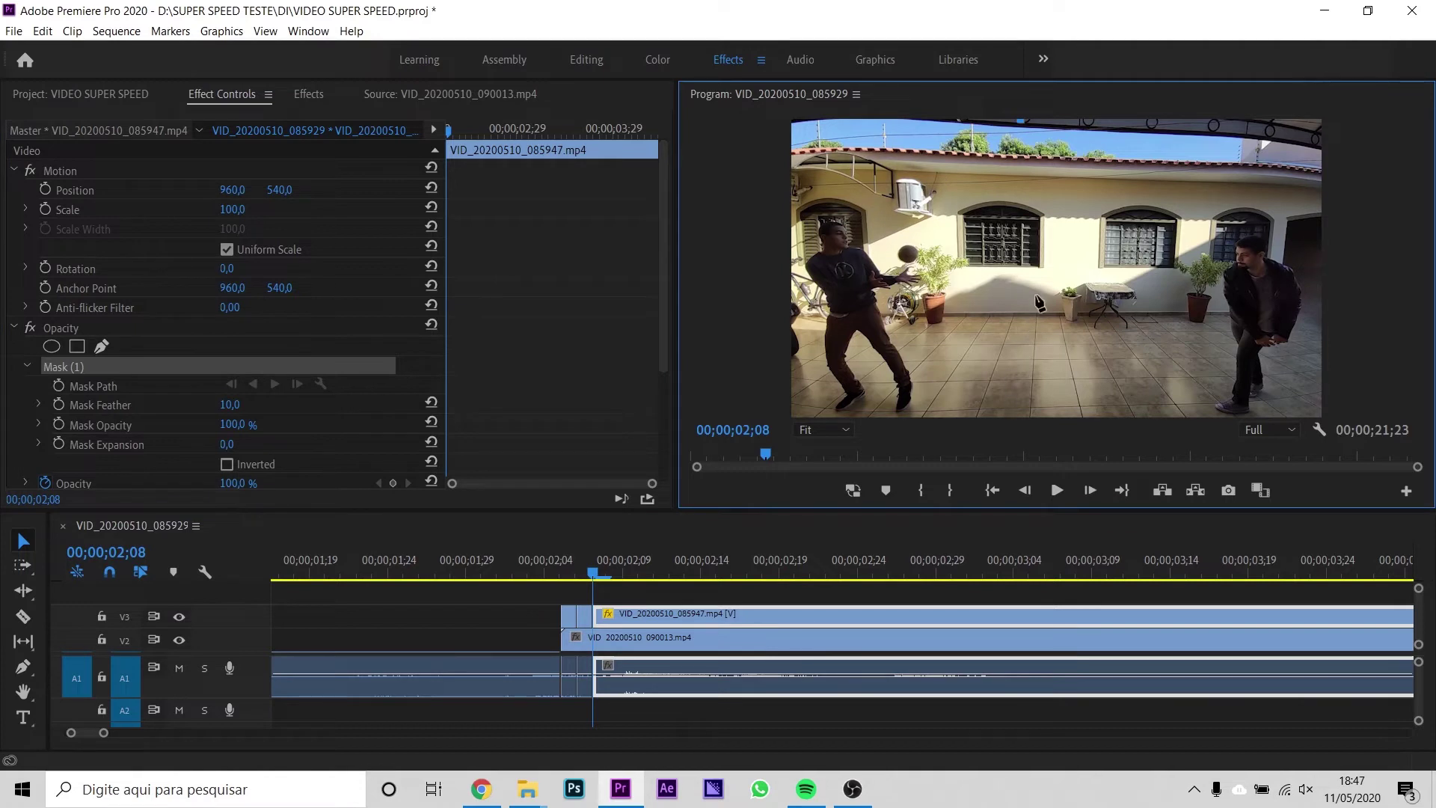
pyautogui.click(1006, 415)
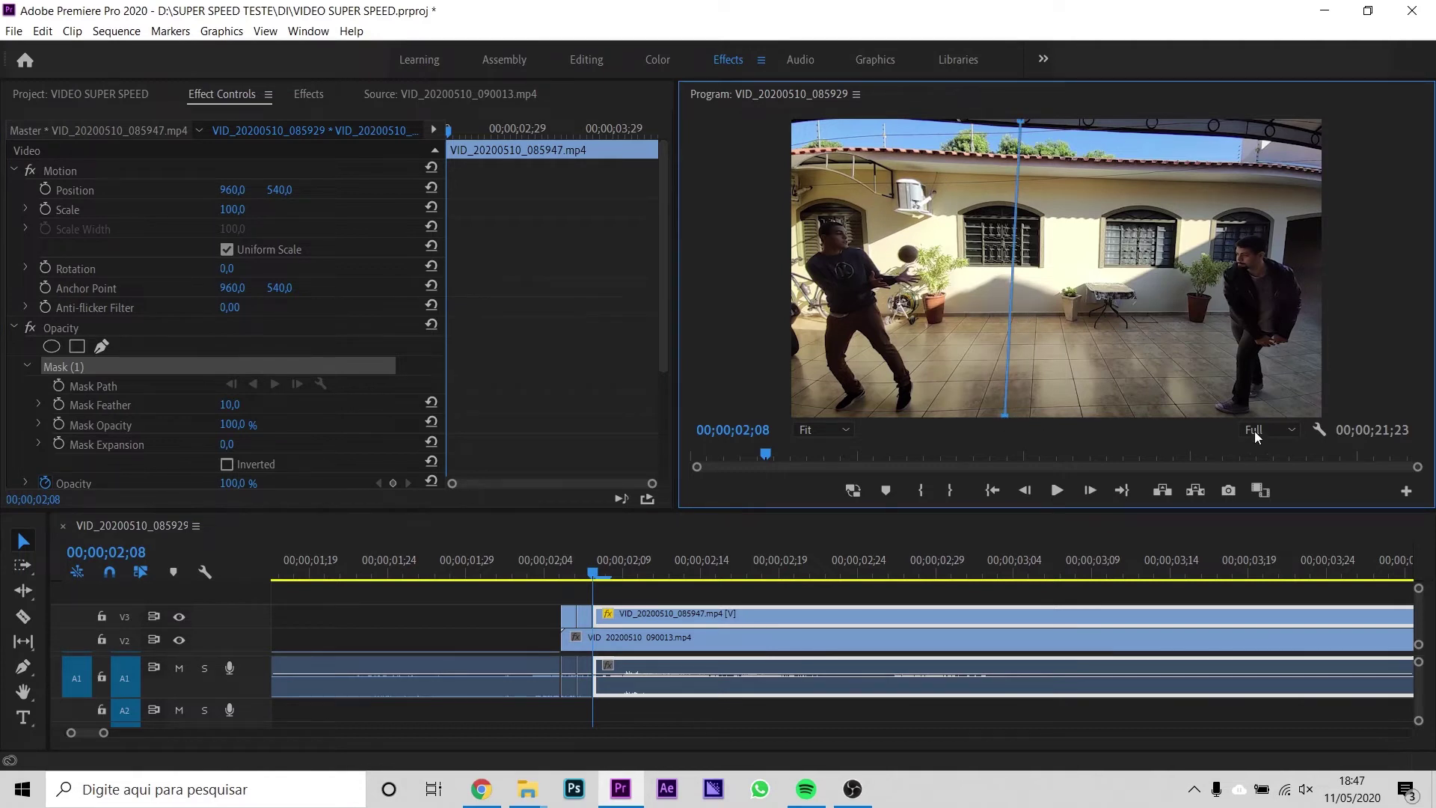
pyautogui.click(1318, 382)
pyautogui.moveTo(1317, 382); pyautogui.dragTo(1344, 425)
pyautogui.click(1303, 170)
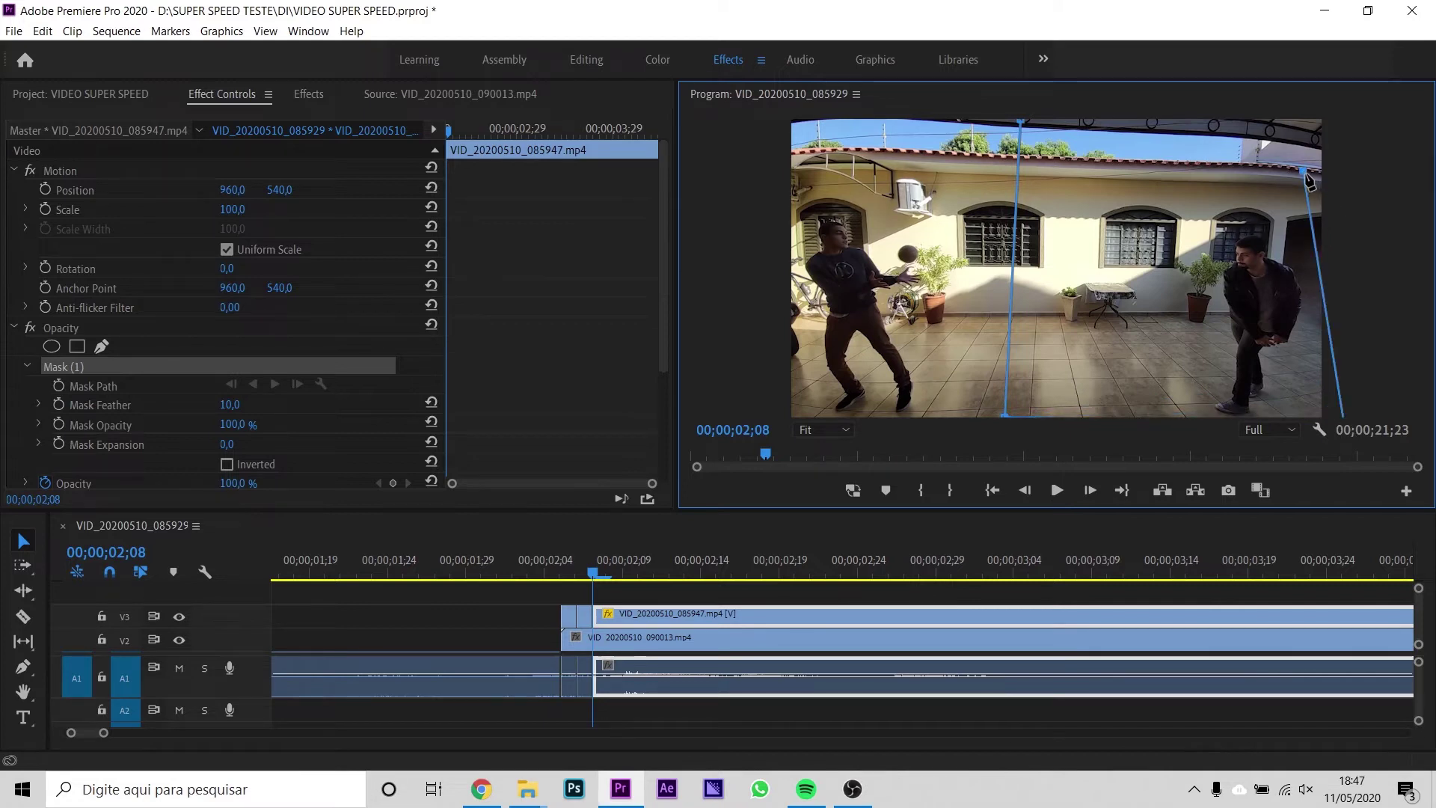
pyautogui.moveTo(1303, 171); pyautogui.dragTo(1345, 120)
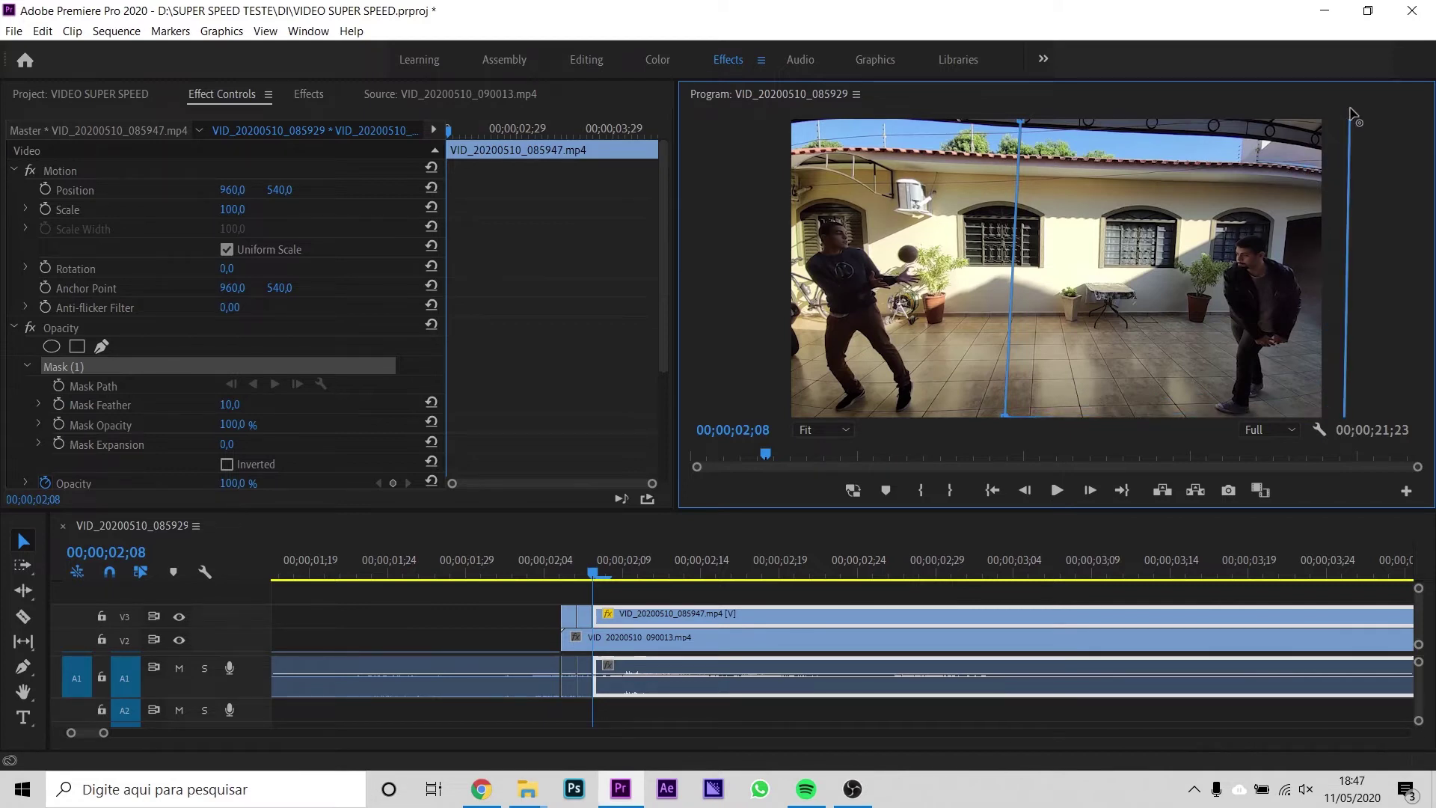
pyautogui.click(1019, 120)
# - Invert the mask so only the left half shows, then check at 02;12 and deselect
pyautogui.scroll(-3, 470, 367)
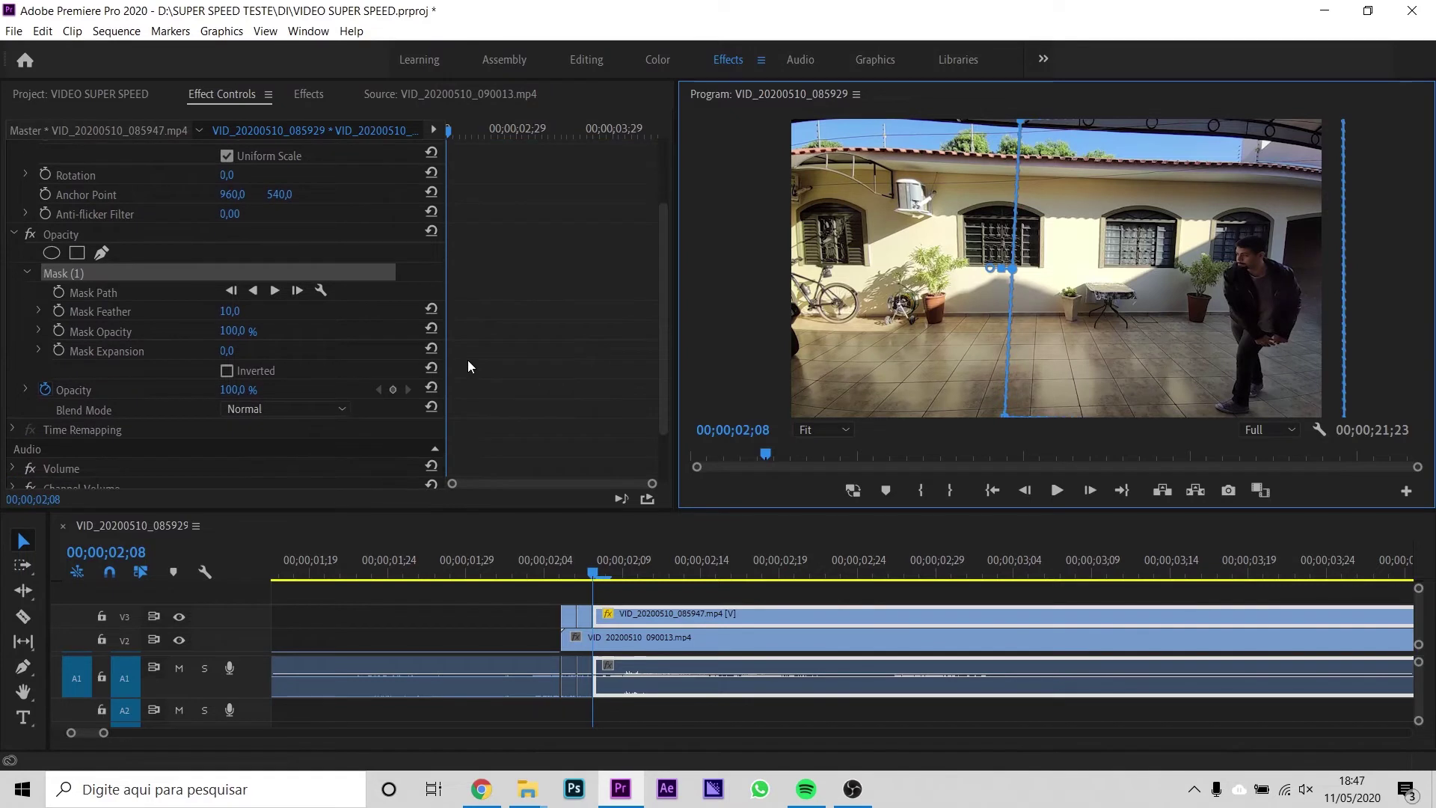
pyautogui.click(228, 372)
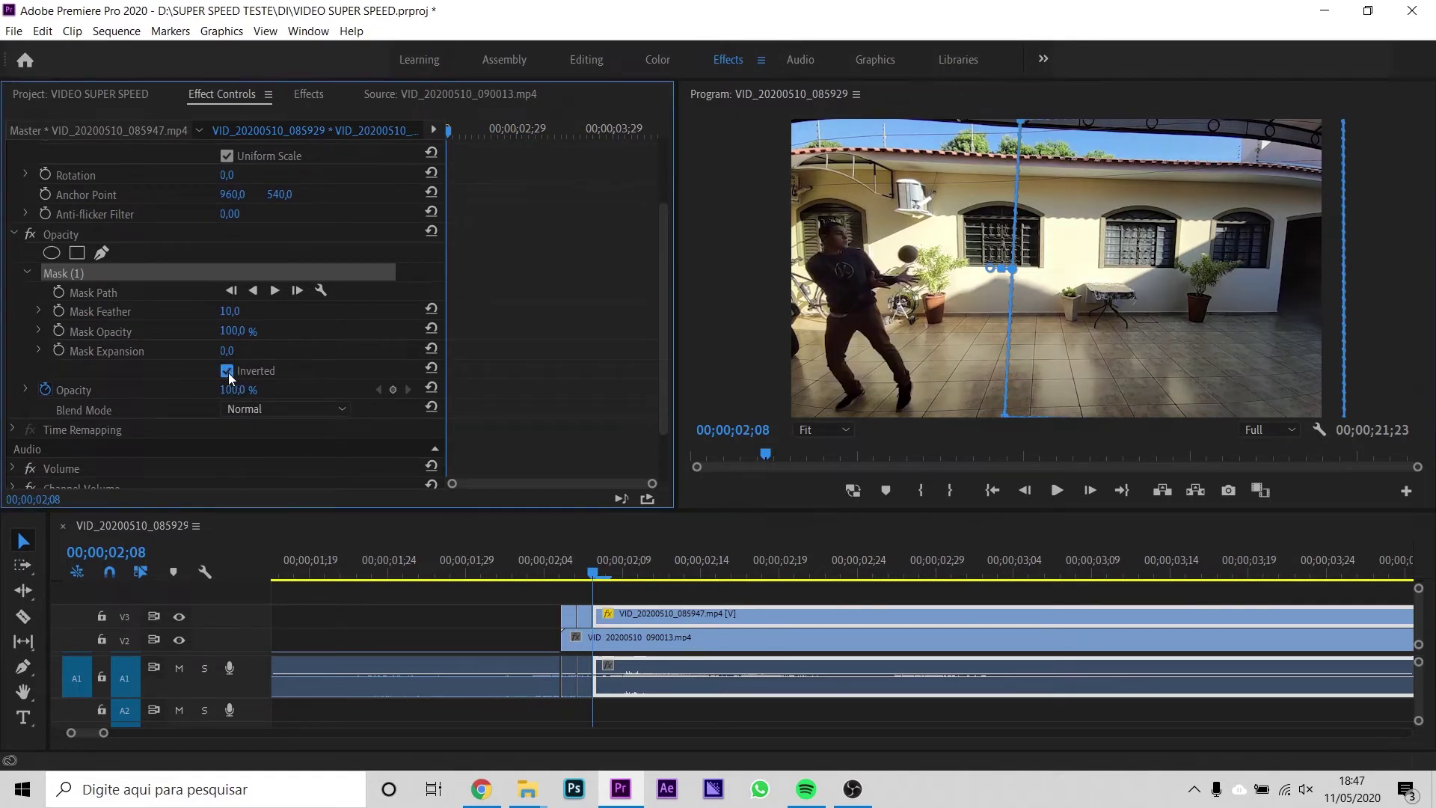
pyautogui.moveTo(630, 564); pyautogui.dragTo(656, 567)
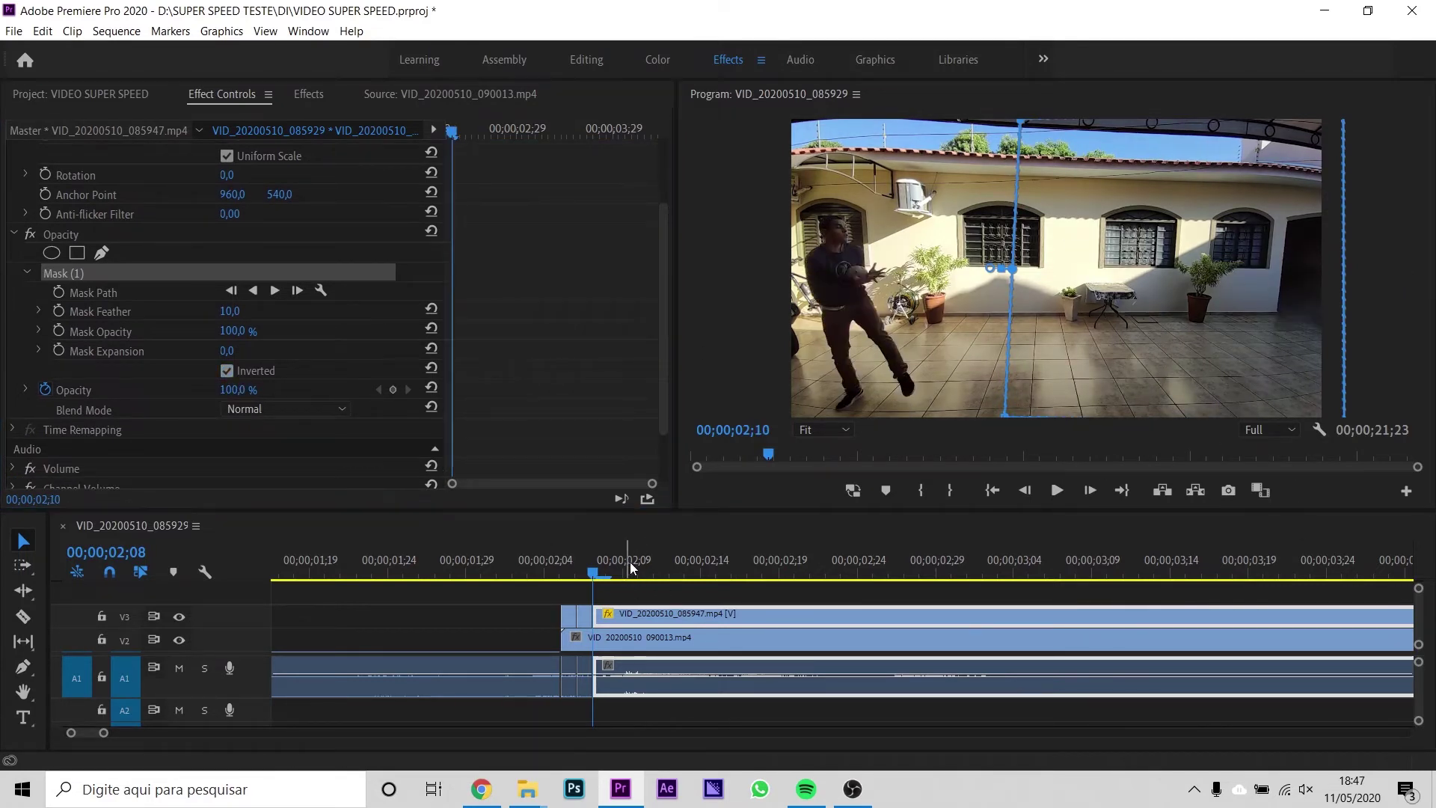
pyautogui.click(572, 593)
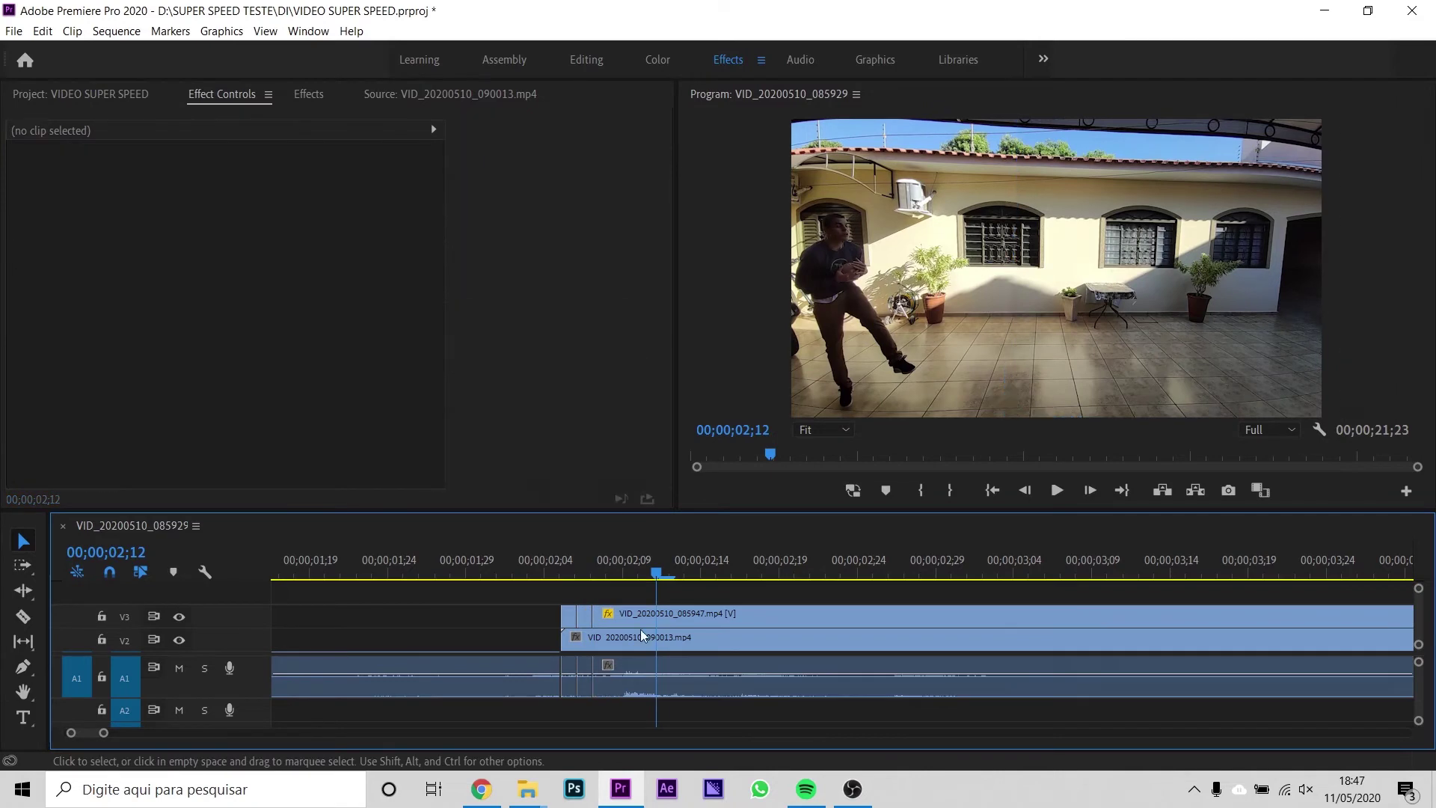
# - Play the sequence from about 02;01 and zoom the timeline out twice
pyautogui.click(626, 561)
pyautogui.moveTo(630, 554); pyautogui.dragTo(504, 554)
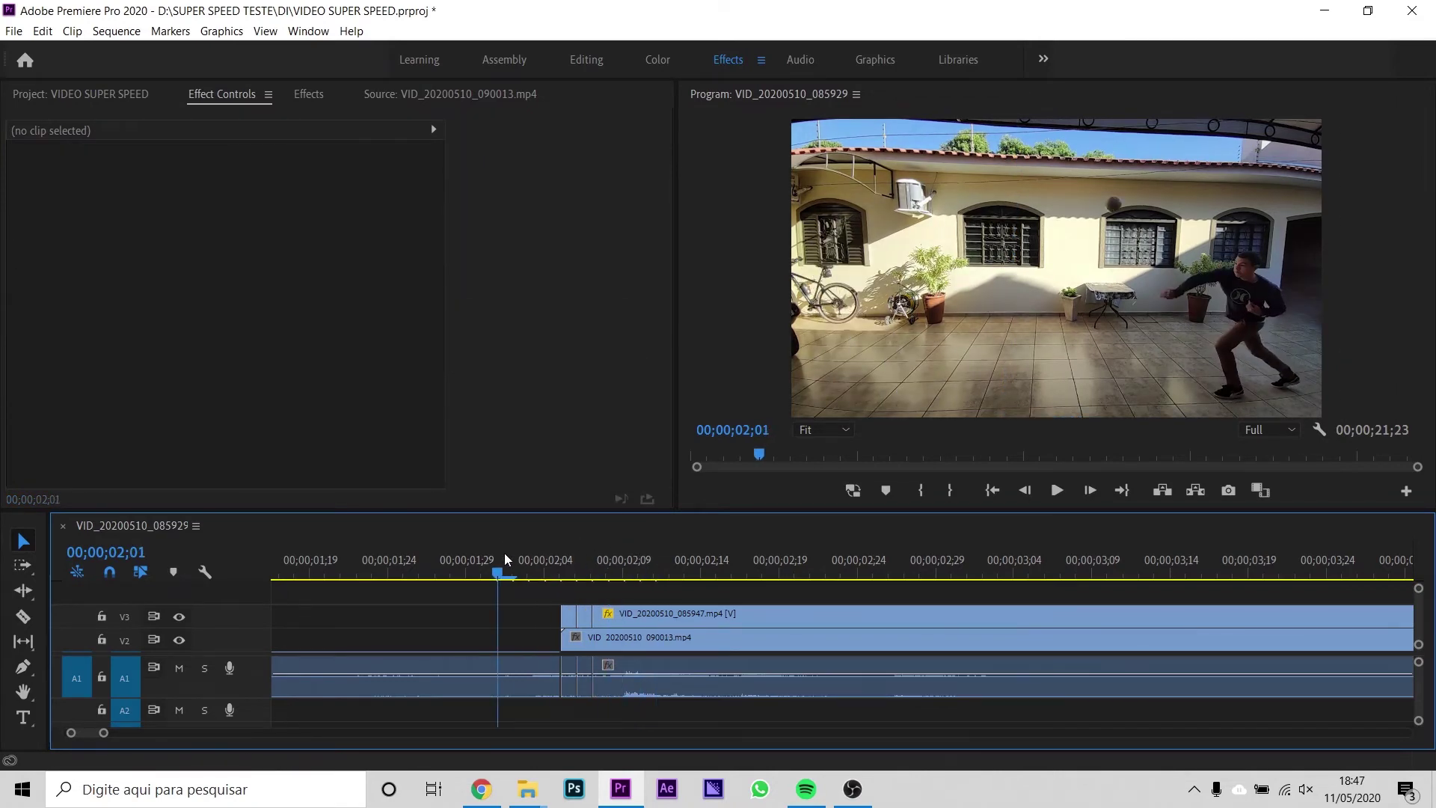
pyautogui.press('space')
pyautogui.press('-')
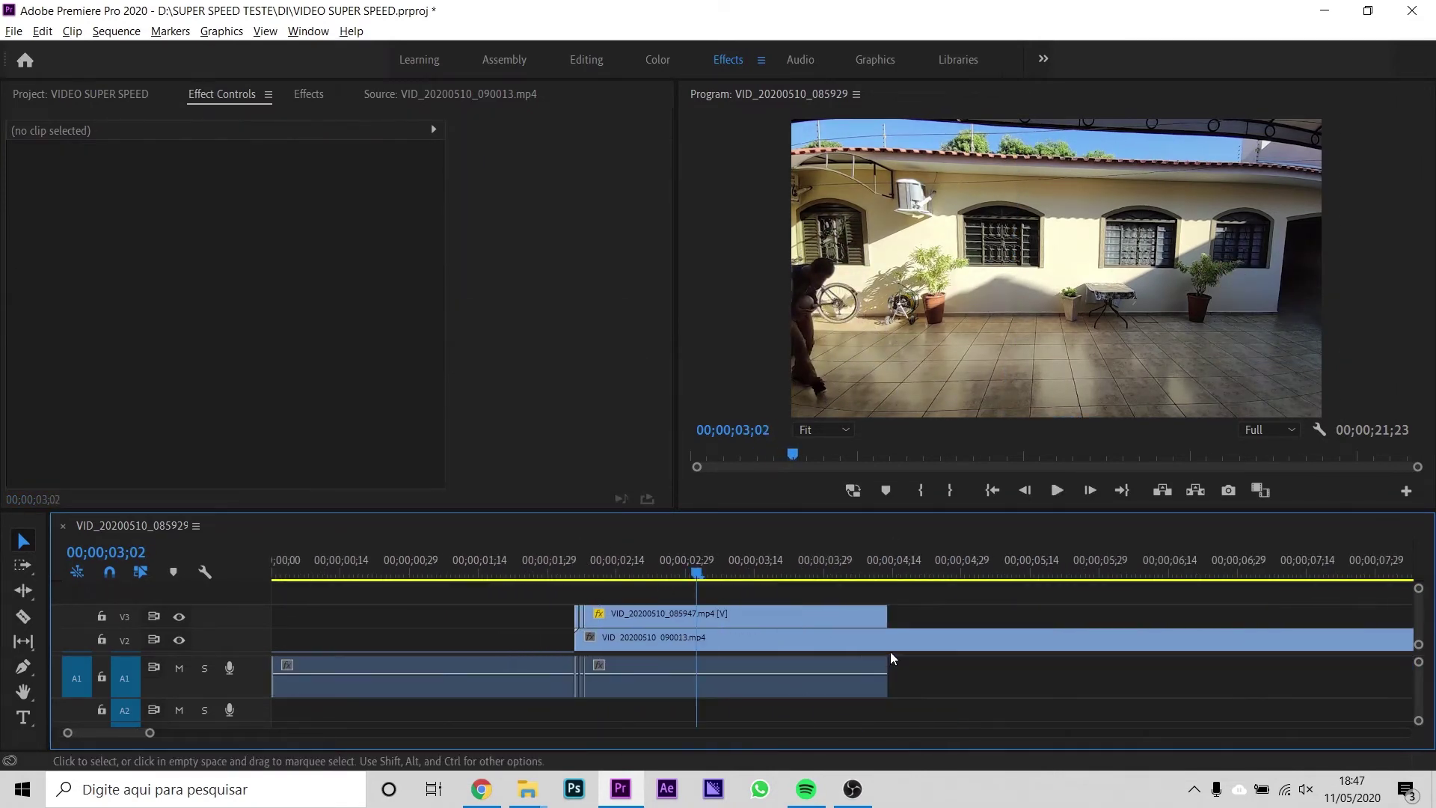
pyautogui.press('-')
# - Replay from before the overlay, then stop and bring up the Project clip list
pyautogui.moveTo(607, 562)
pyautogui.mouseDown()
pyautogui.moveTo(522, 560)
pyautogui.moveTo(743, 558)
pyautogui.mouseUp()
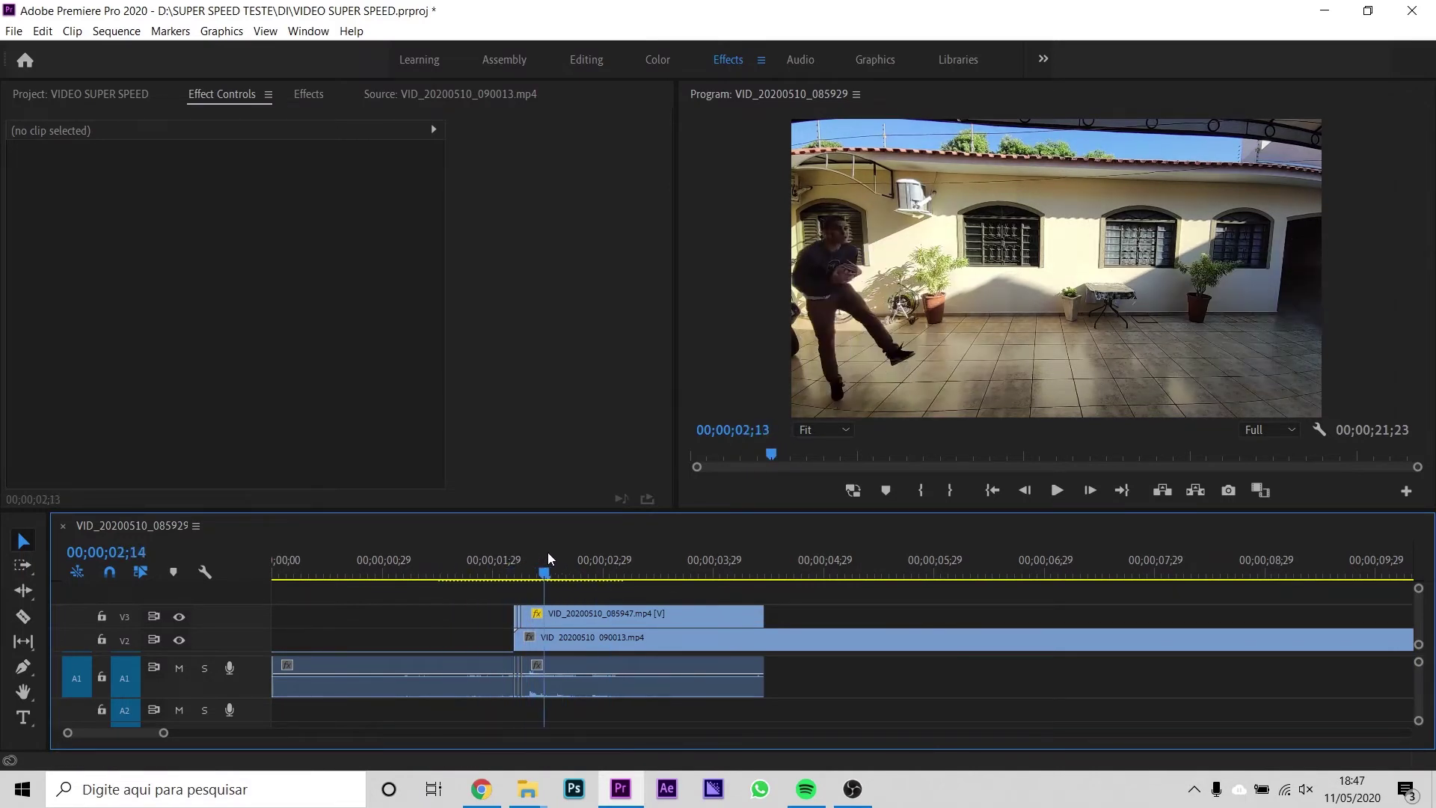
pyautogui.click(421, 564)
pyautogui.press('space')
pyautogui.press('space')
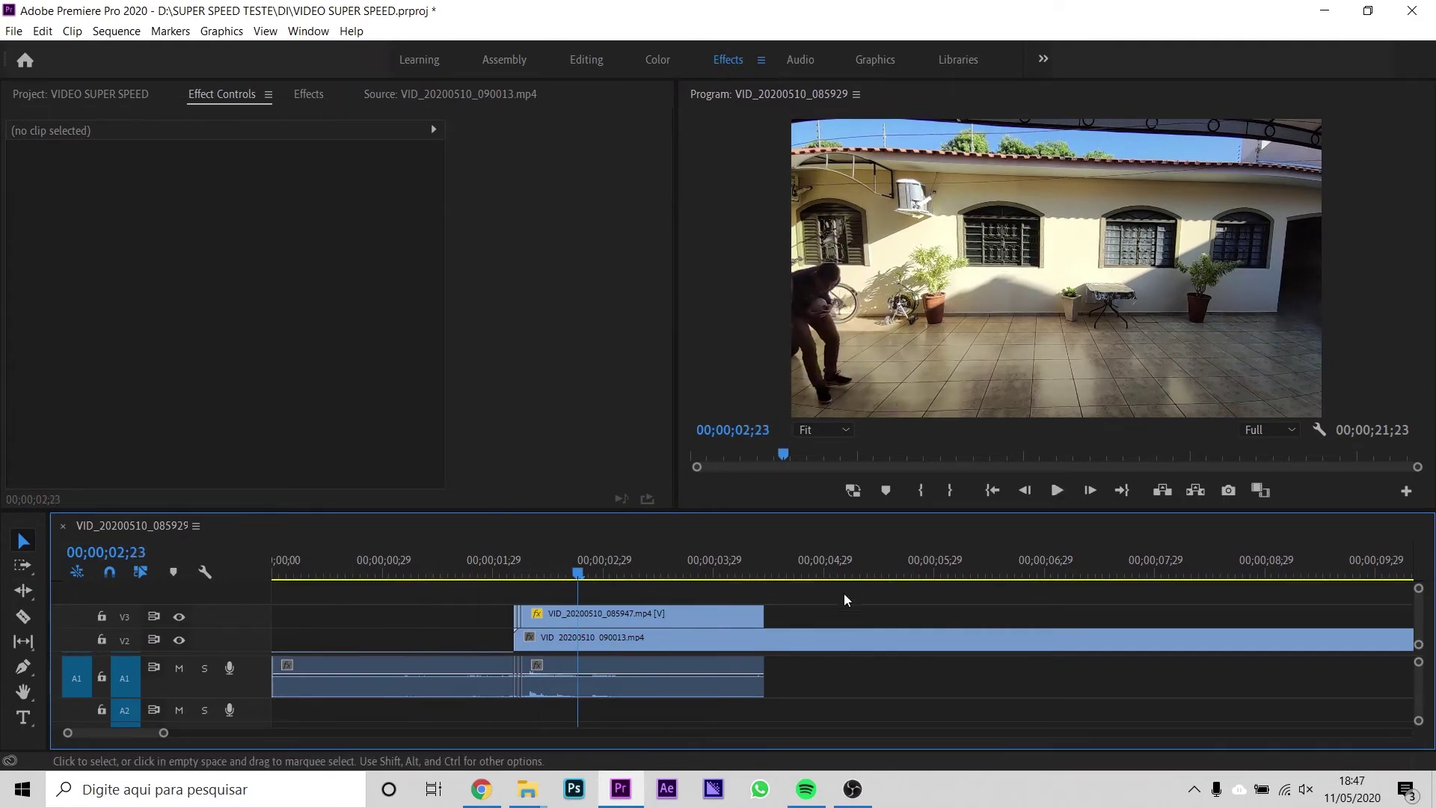
pyautogui.click(80, 94)
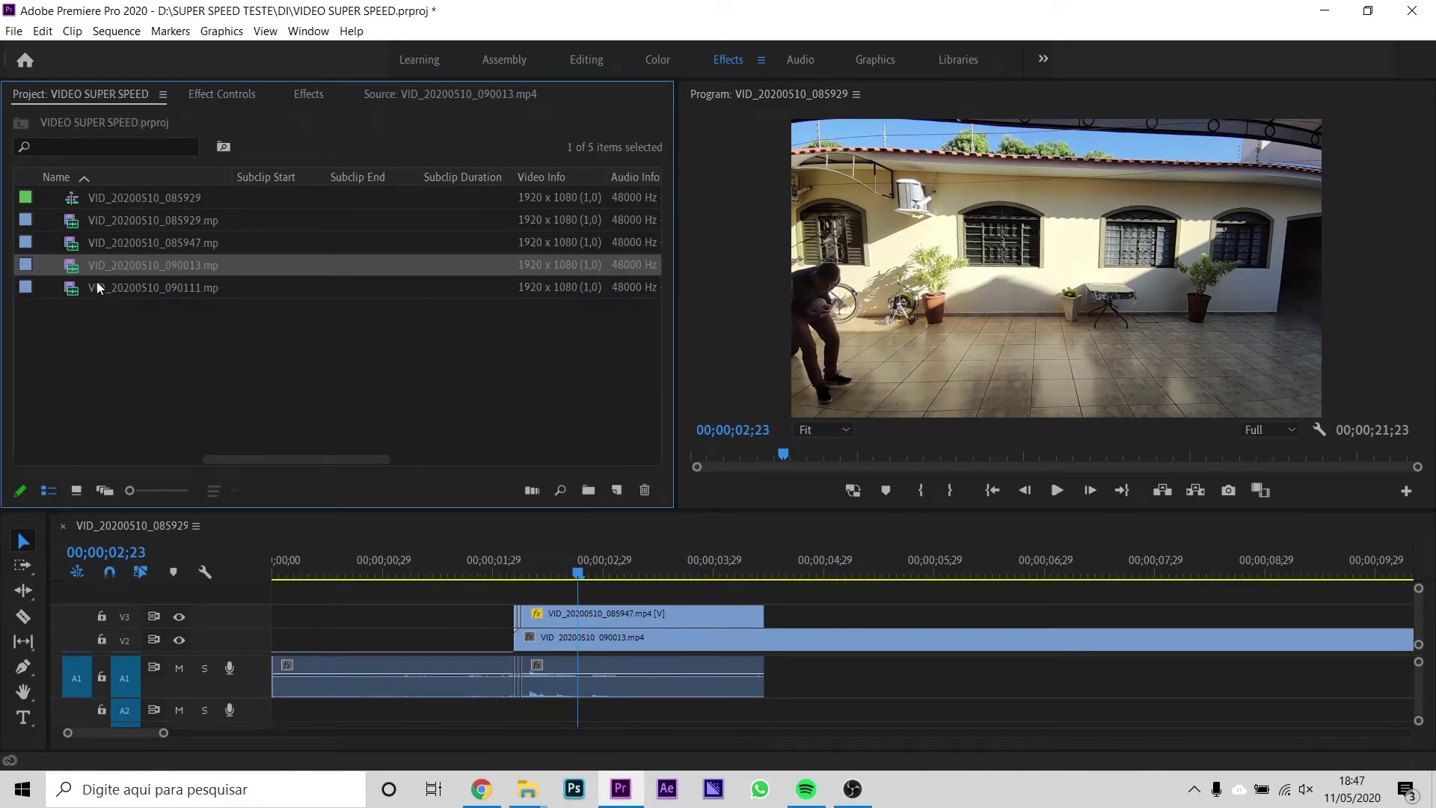
# - Mark 04;22 to 07;02 of VID_20200510_090111.mp4 in the Source monitor and place it on V4
pyautogui.doubleClick(65, 289)
pyautogui.moveTo(126, 454); pyautogui.dragTo(221, 434)
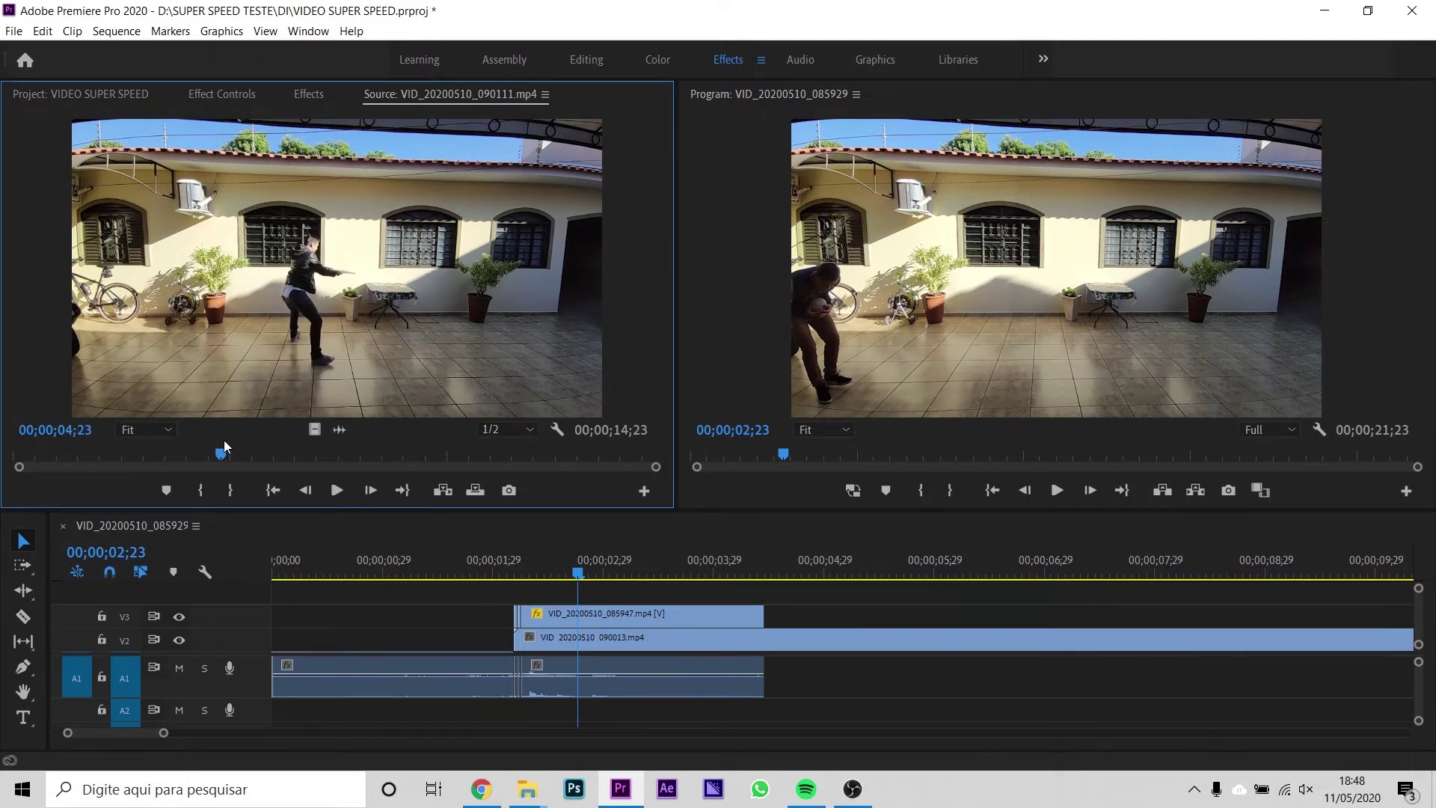
pyautogui.press('i')
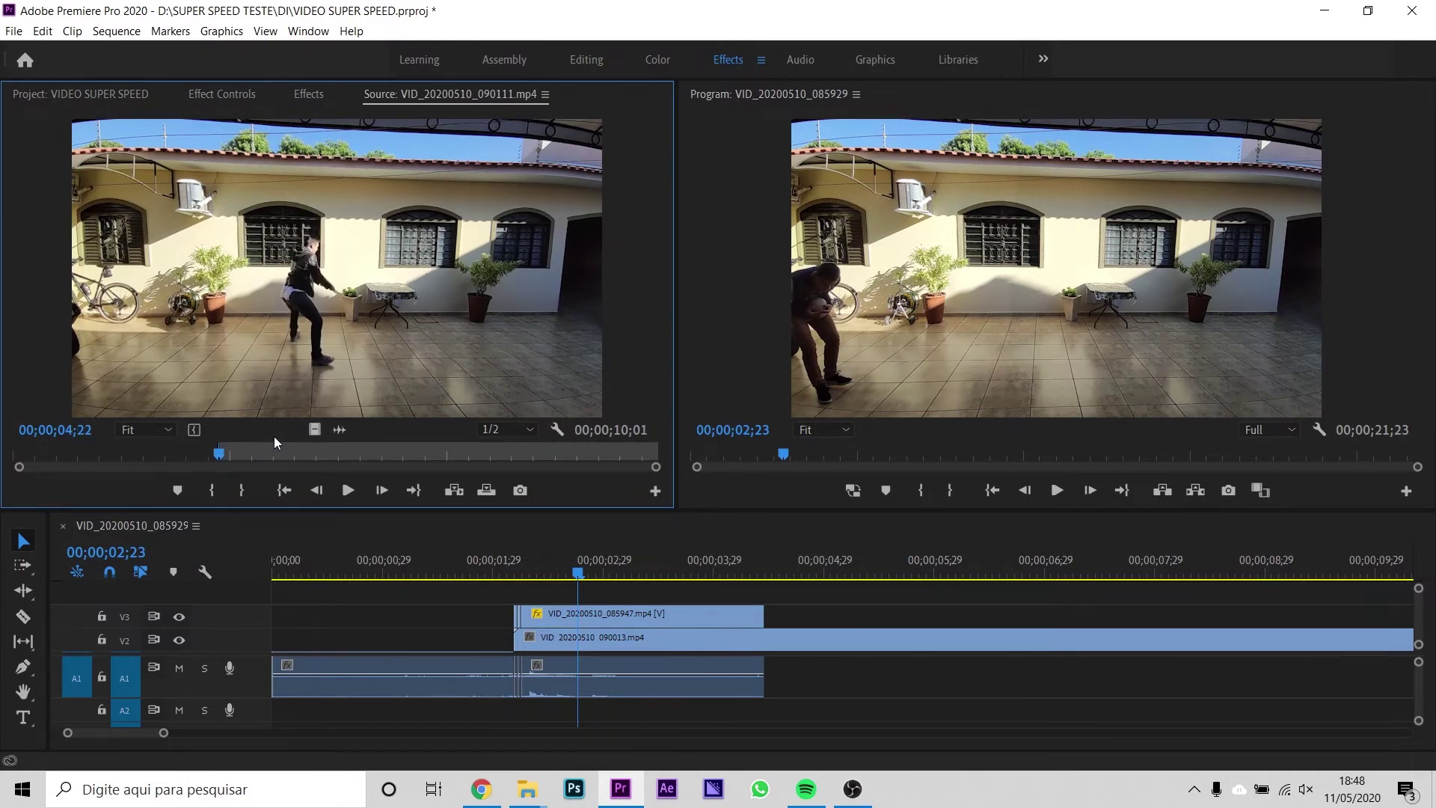
pyautogui.press('space')
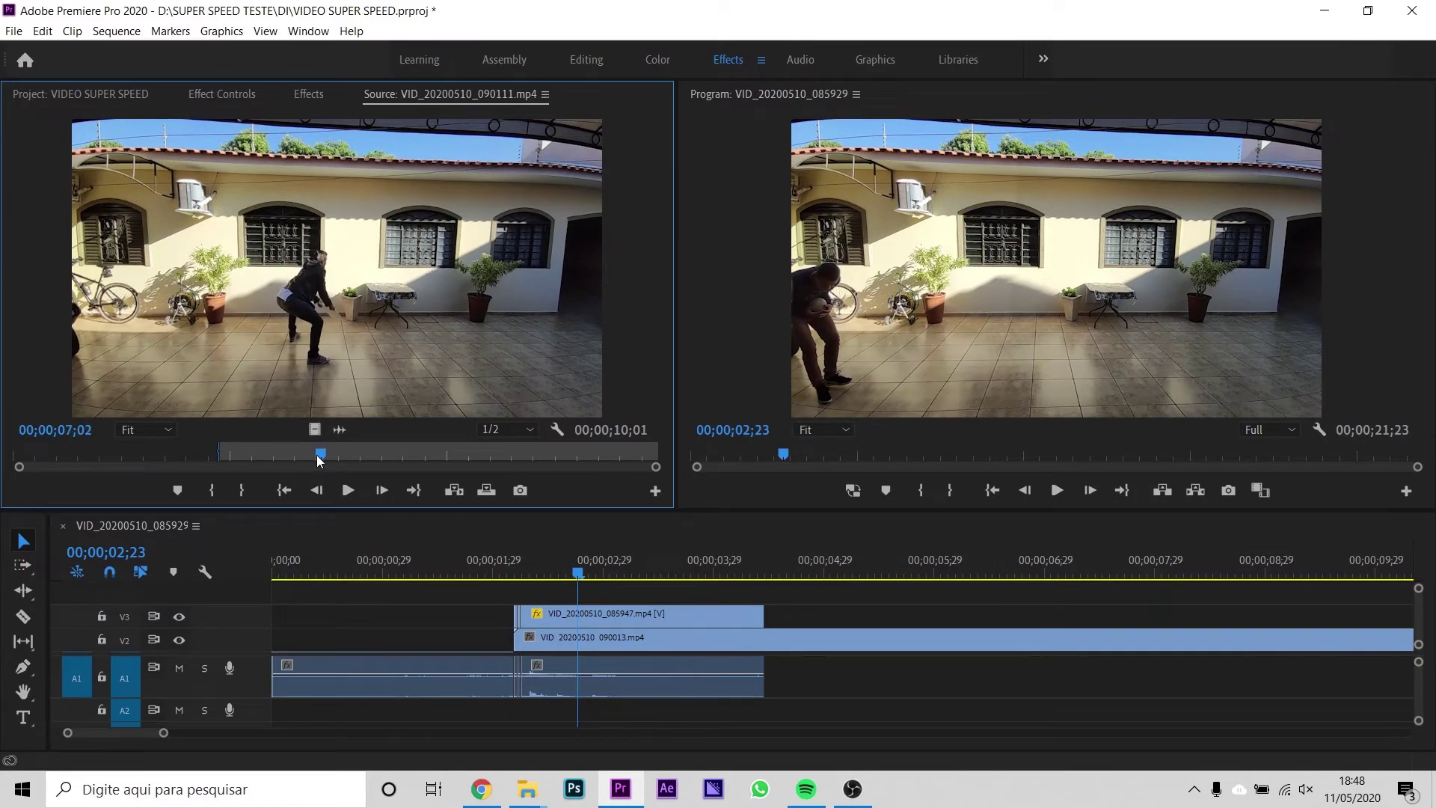
pyautogui.press('o')
pyautogui.moveTo(356, 371); pyautogui.dragTo(514, 596)
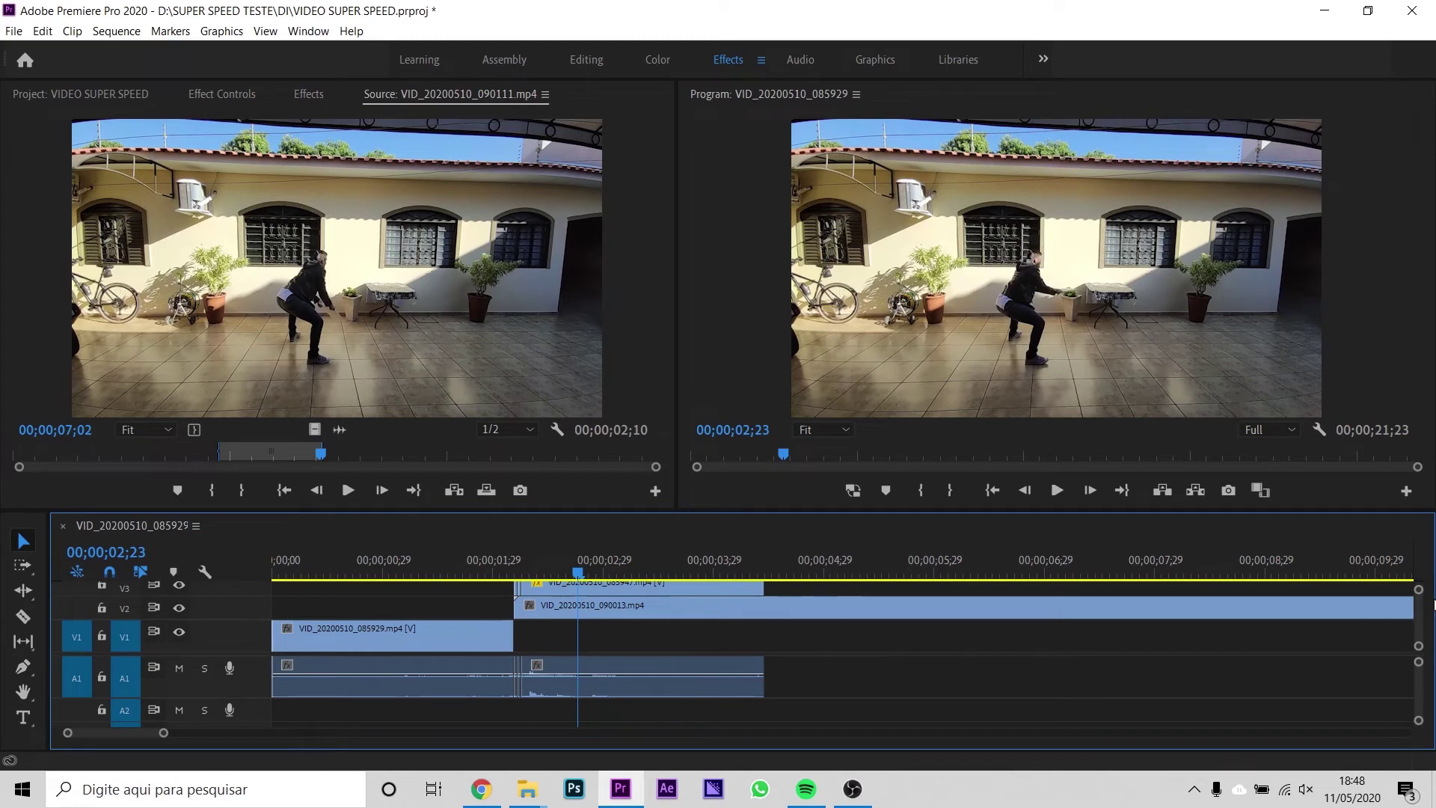
# - Trim the V4 clip's start at 02;13, align it with V3, and shorten its end
pyautogui.scroll(2, 1421, 621)
pyautogui.moveTo(542, 573); pyautogui.dragTo(538, 553)
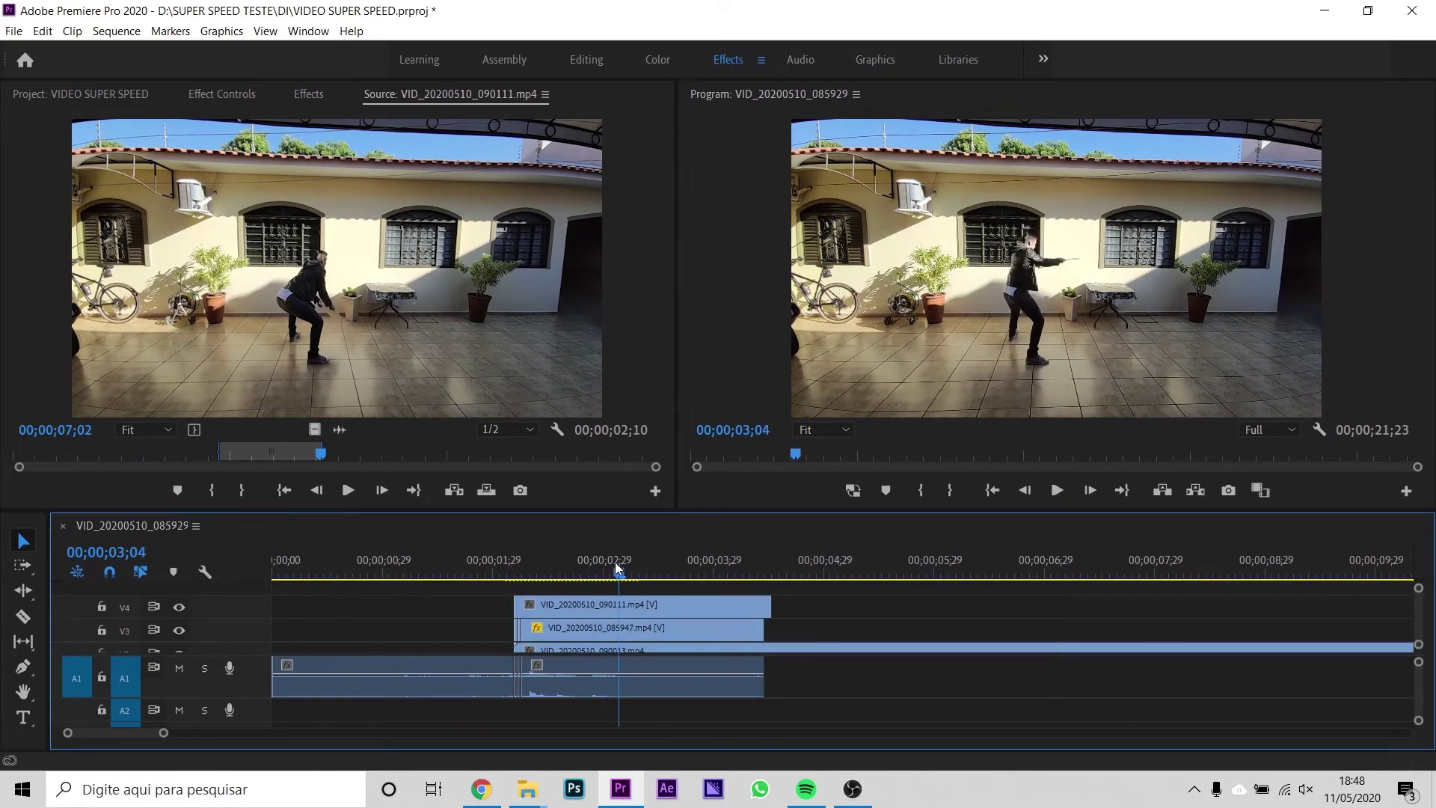
pyautogui.moveTo(539, 555)
pyautogui.mouseDown()
pyautogui.moveTo(540, 598)
pyautogui.moveTo(511, 605)
pyautogui.mouseUp()
pyautogui.press('=')
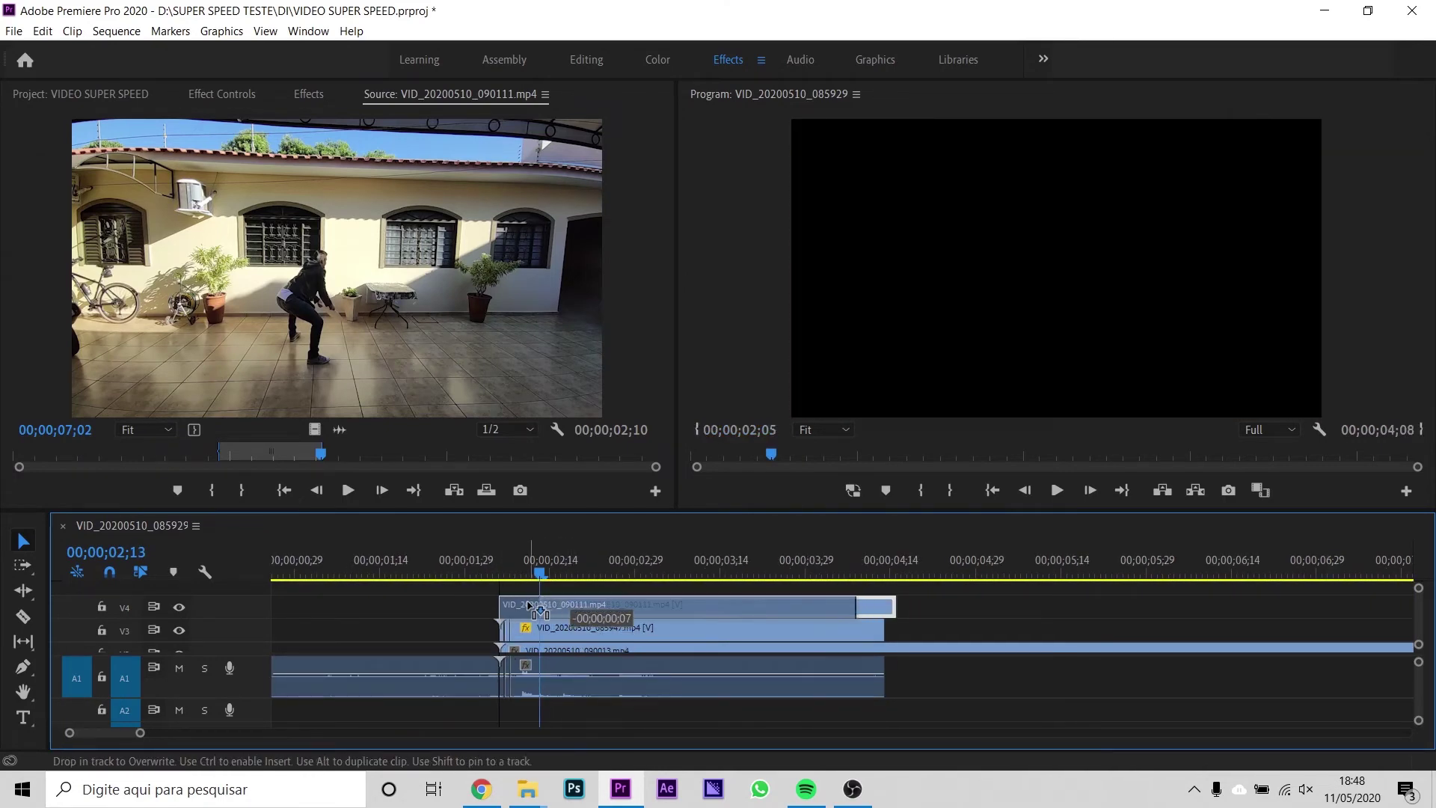
pyautogui.press('=')
pyautogui.moveTo(987, 605); pyautogui.dragTo(865, 605)
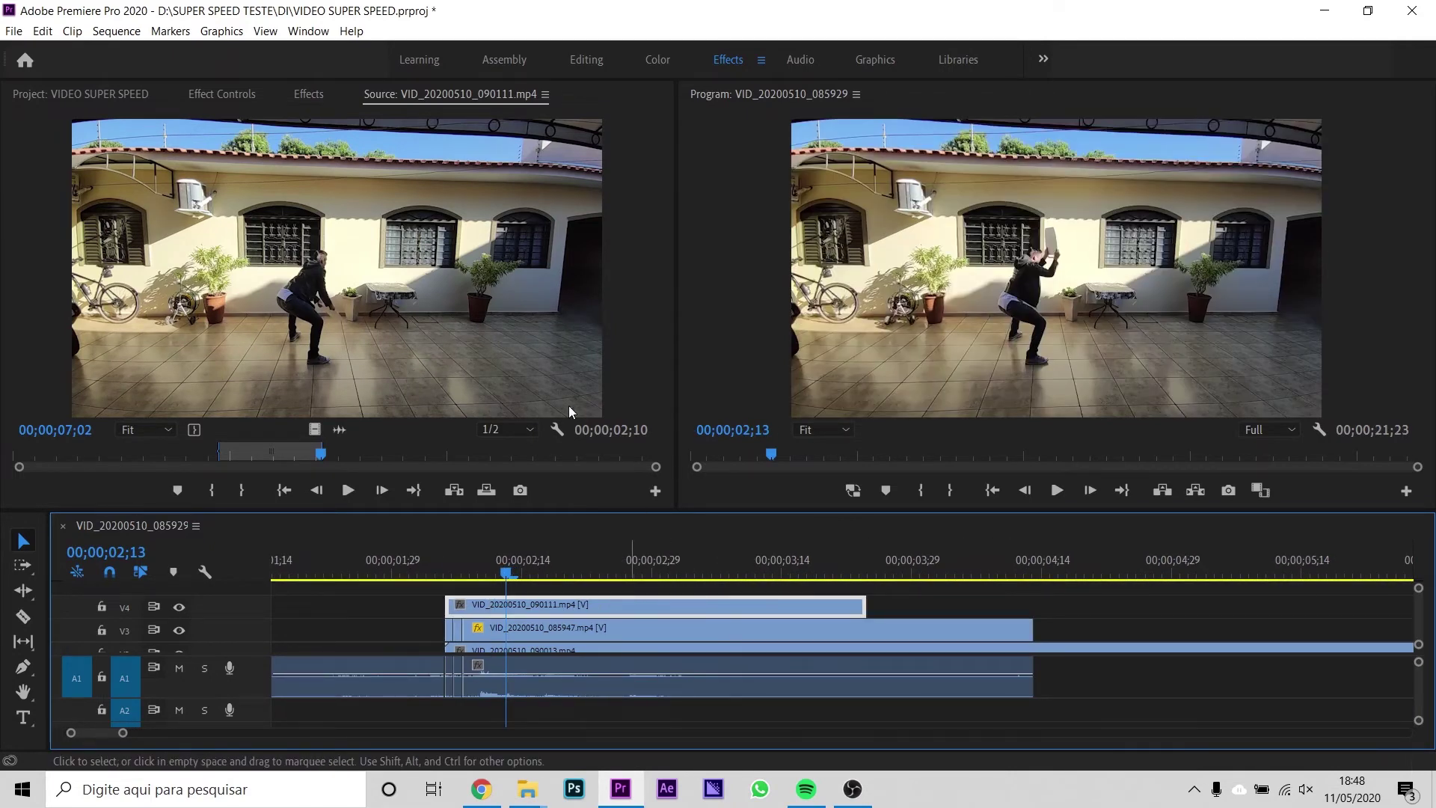
pyautogui.click(232, 94)
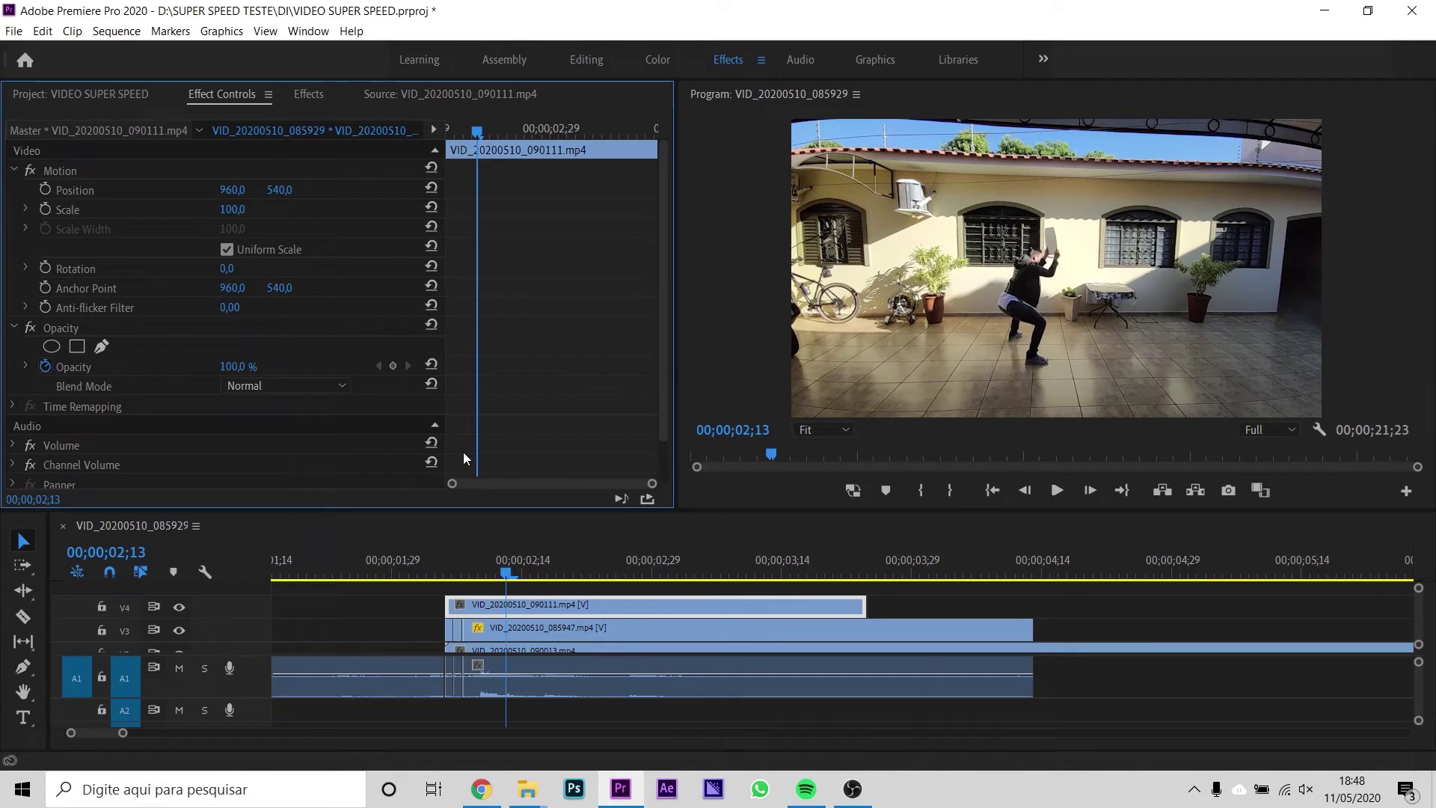
# - Park the playhead at 02;05 and magnify the Program preview to 100%
pyautogui.click(799, 506)
pyautogui.press('Down')
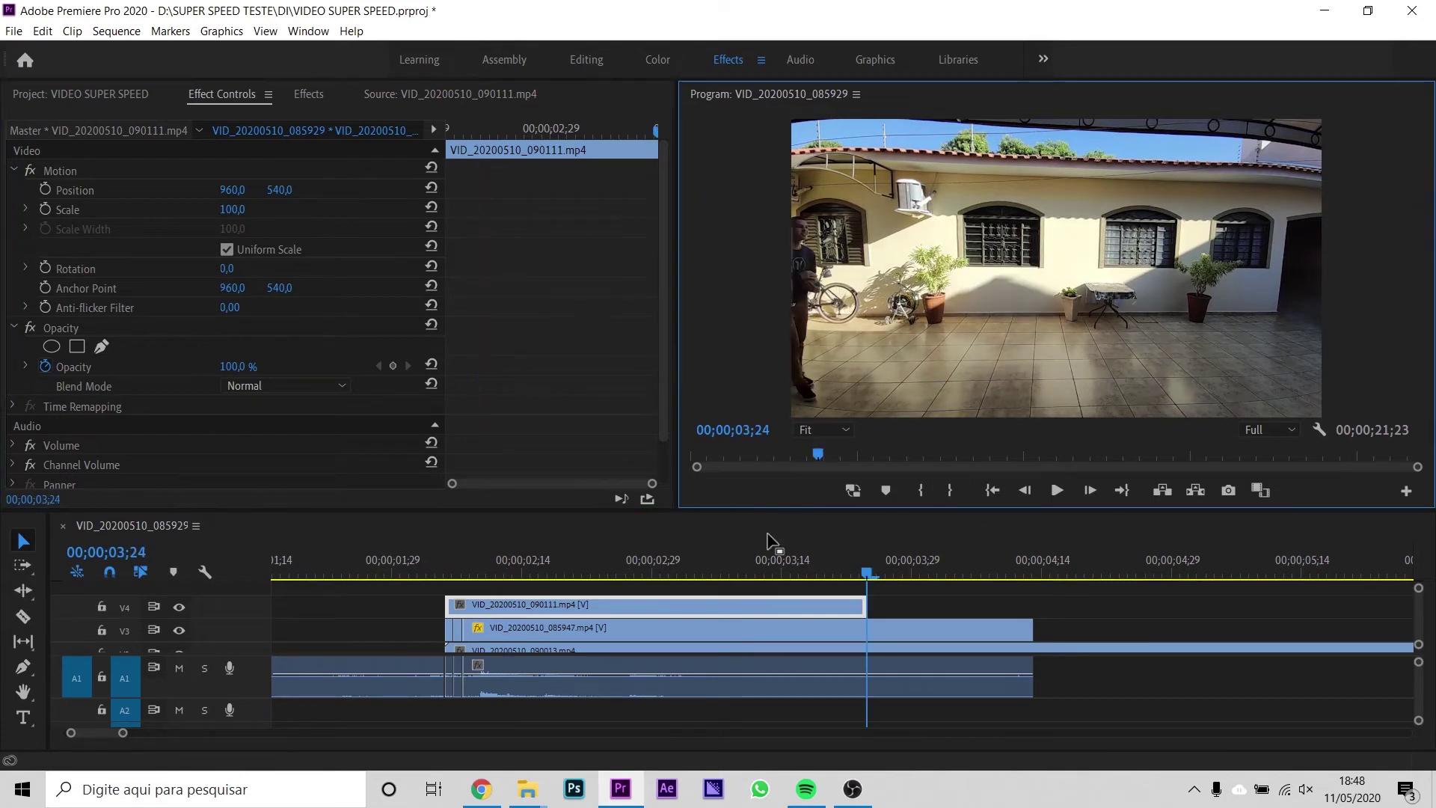
pyautogui.moveTo(471, 578); pyautogui.dragTo(446, 572)
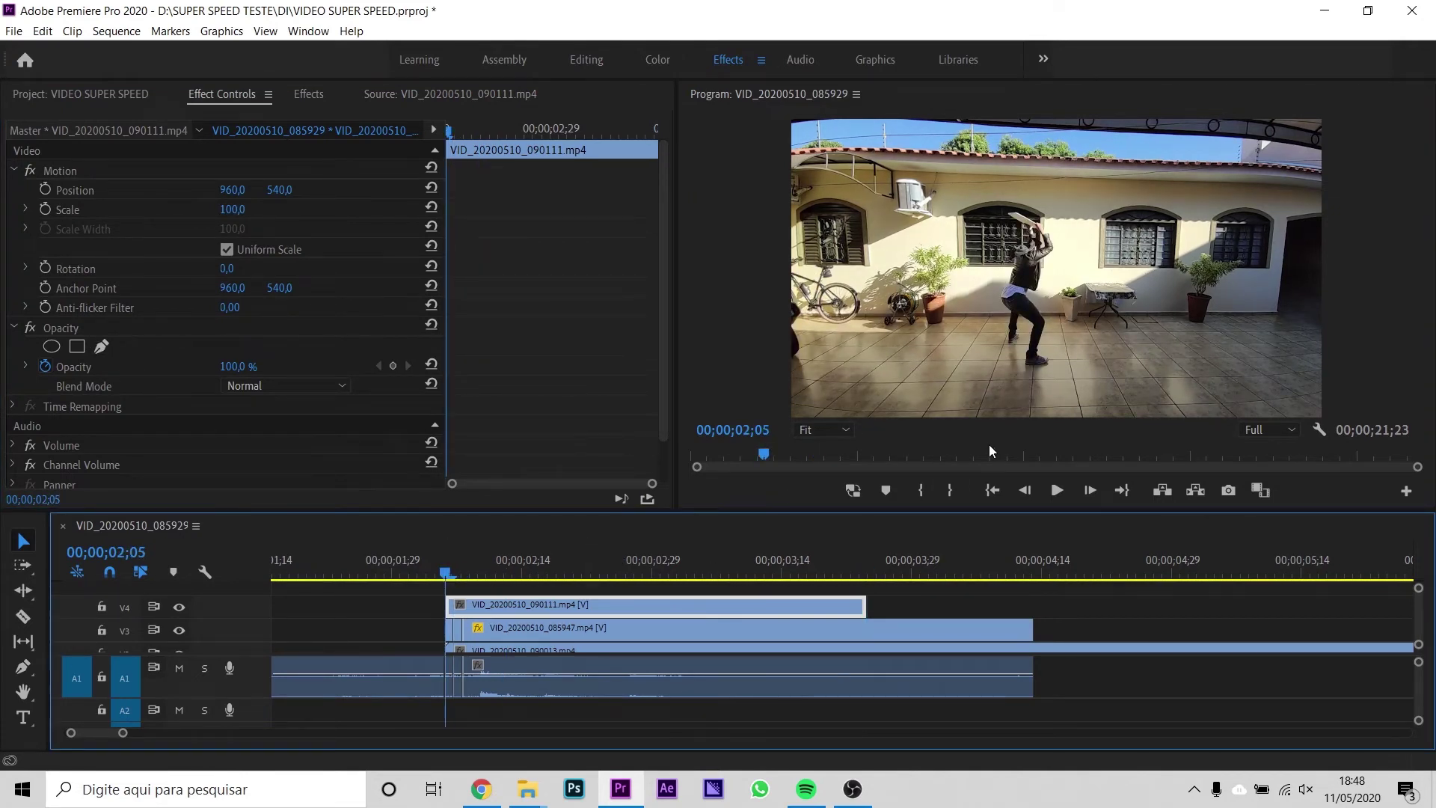
pyautogui.click(799, 430)
pyautogui.click(839, 550)
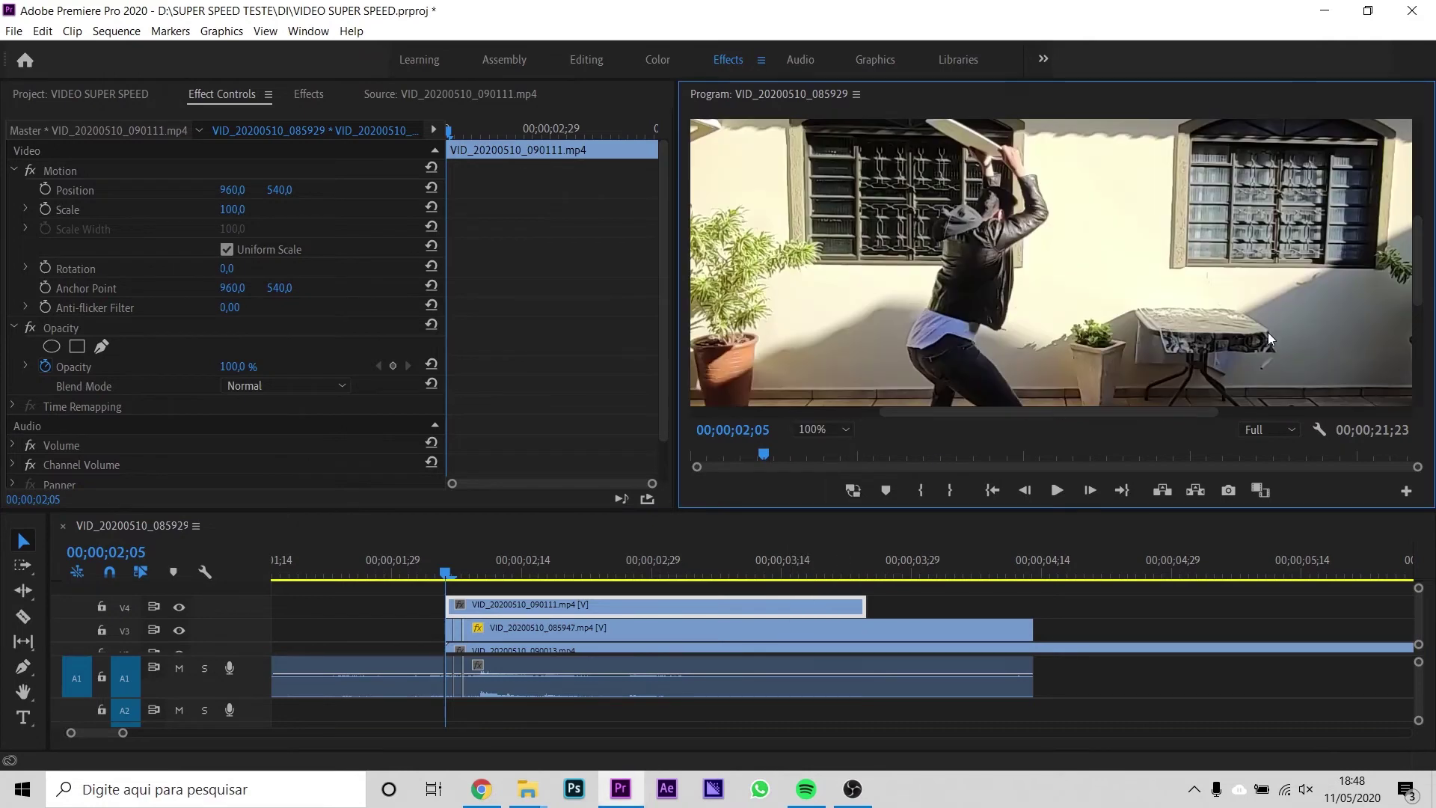
pyautogui.moveTo(1156, 410); pyautogui.dragTo(1195, 413)
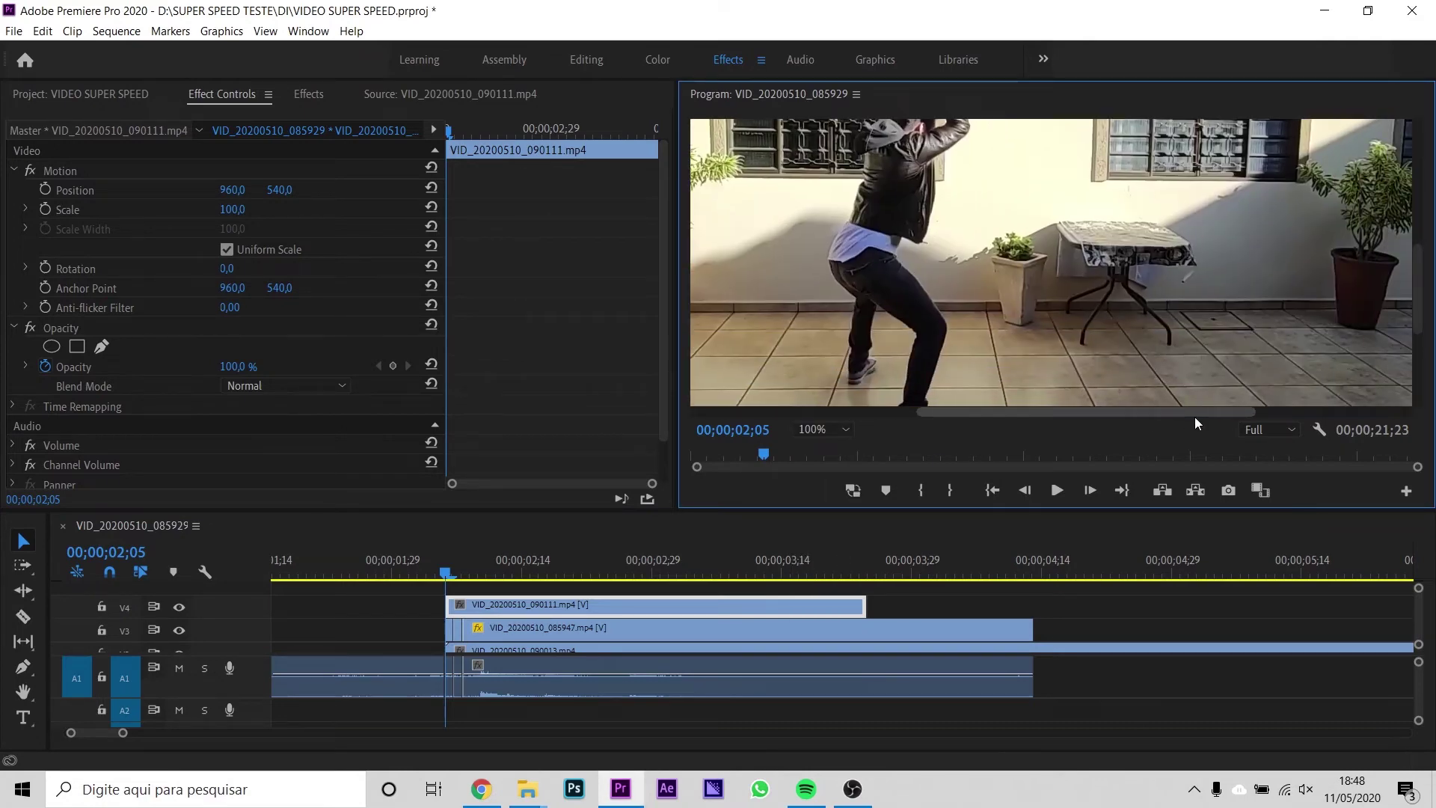
# - Draw a closed freeform opacity mask around the patio table on the V4 clip and save the project
pyautogui.click(101, 345)
pyautogui.click(1117, 212)
pyautogui.click(1044, 211)
pyautogui.click(1053, 243)
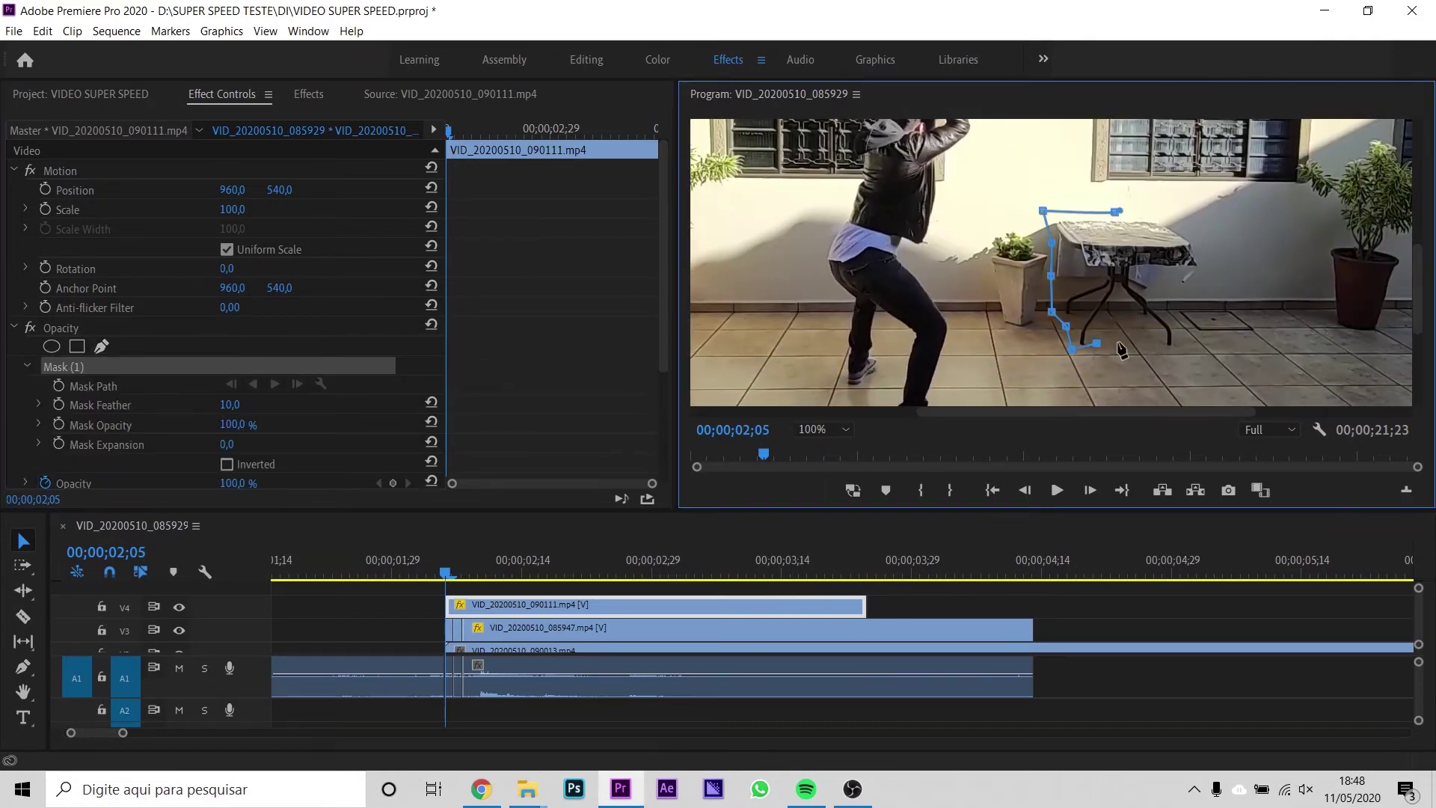
pyautogui.click(1116, 212)
pyautogui.hotkey('ctrl', 's')
# - Fit the frame in the Program view, then play and scrub back to about 02;01
pyautogui.click(822, 430)
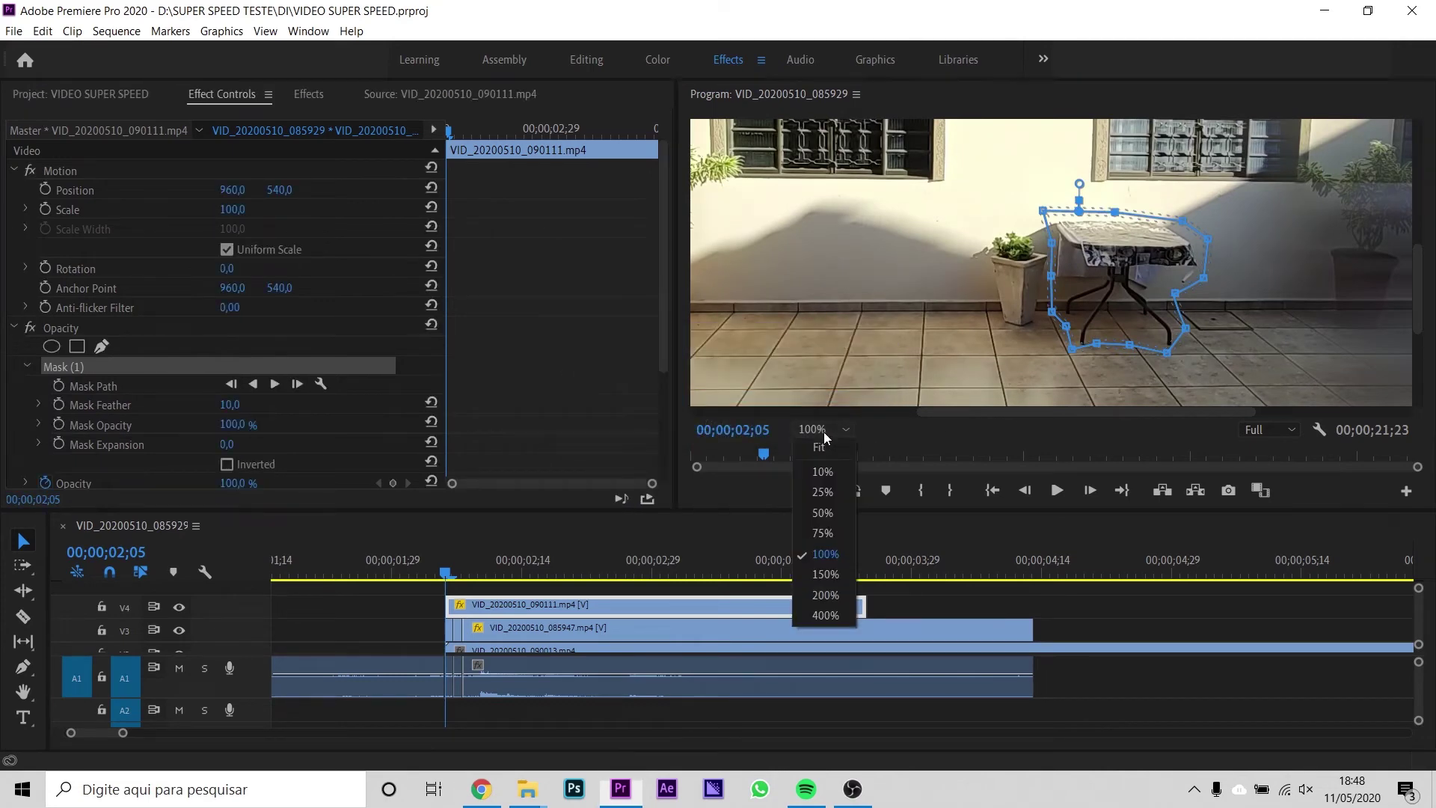
pyautogui.click(819, 446)
pyautogui.click(370, 573)
pyautogui.press('space')
pyautogui.moveTo(593, 573)
pyautogui.mouseDown()
pyautogui.moveTo(411, 527)
pyautogui.moveTo(525, 554)
pyautogui.moveTo(492, 559)
pyautogui.mouseUp()
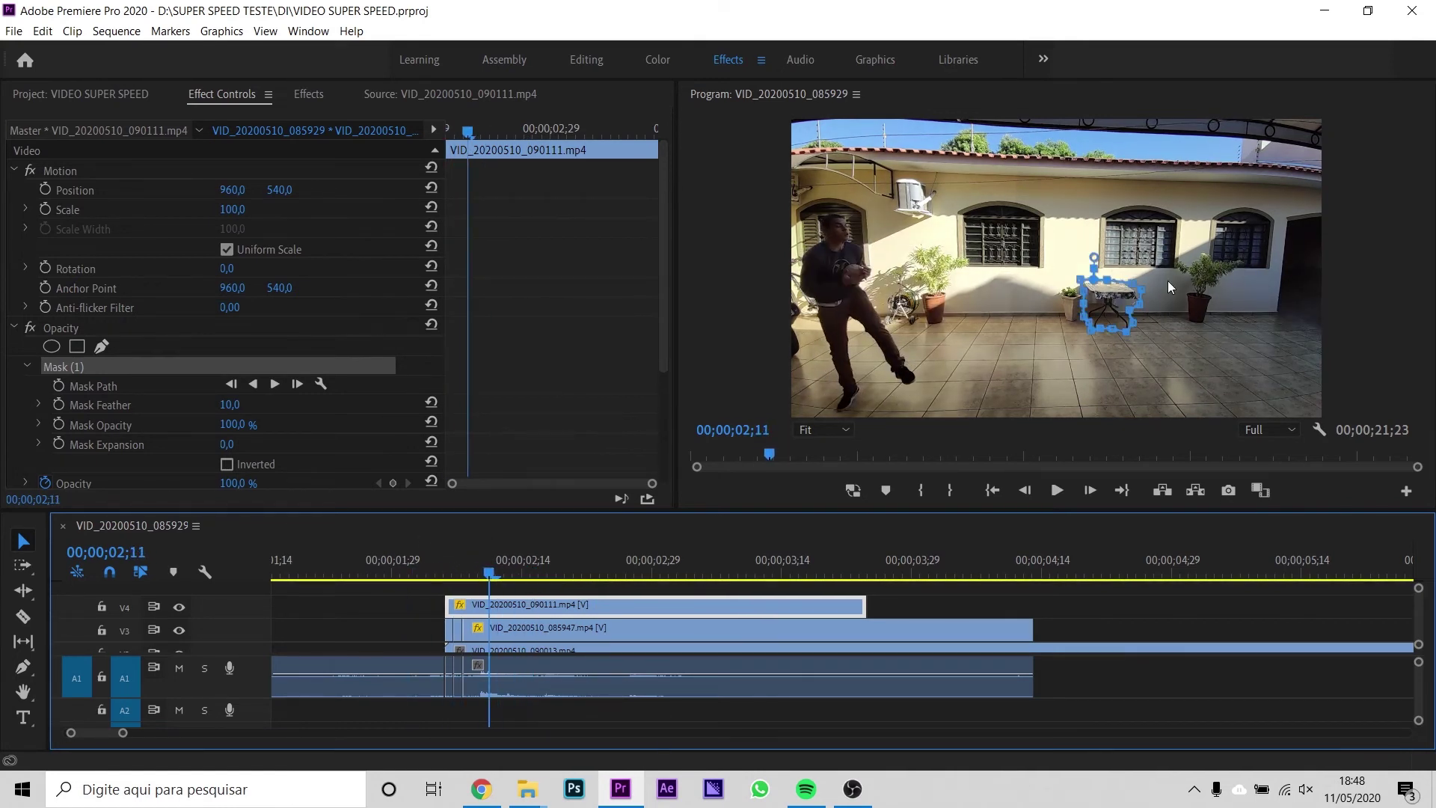
pyautogui.moveTo(482, 570); pyautogui.dragTo(372, 567)
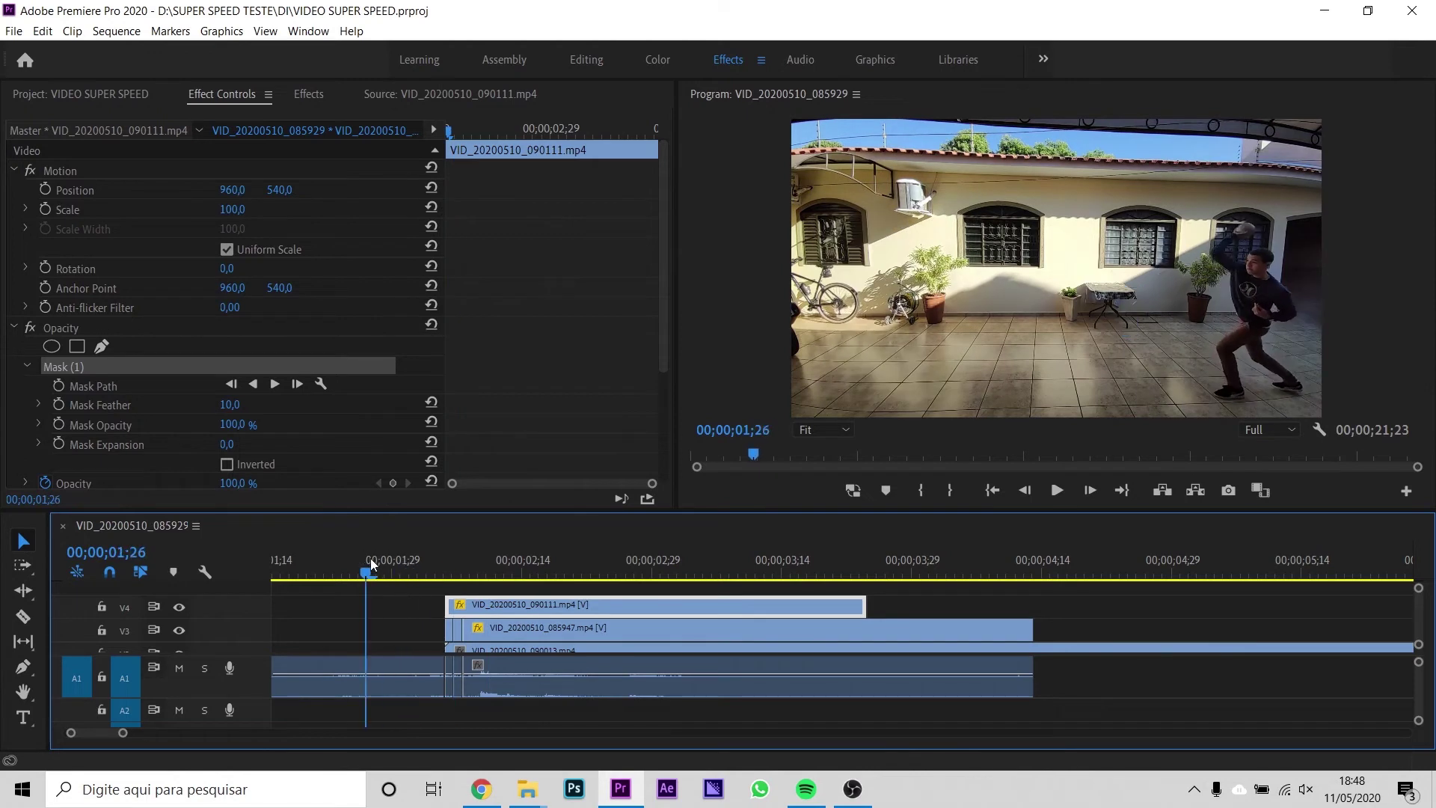
pyautogui.moveTo(372, 567); pyautogui.dragTo(516, 570)
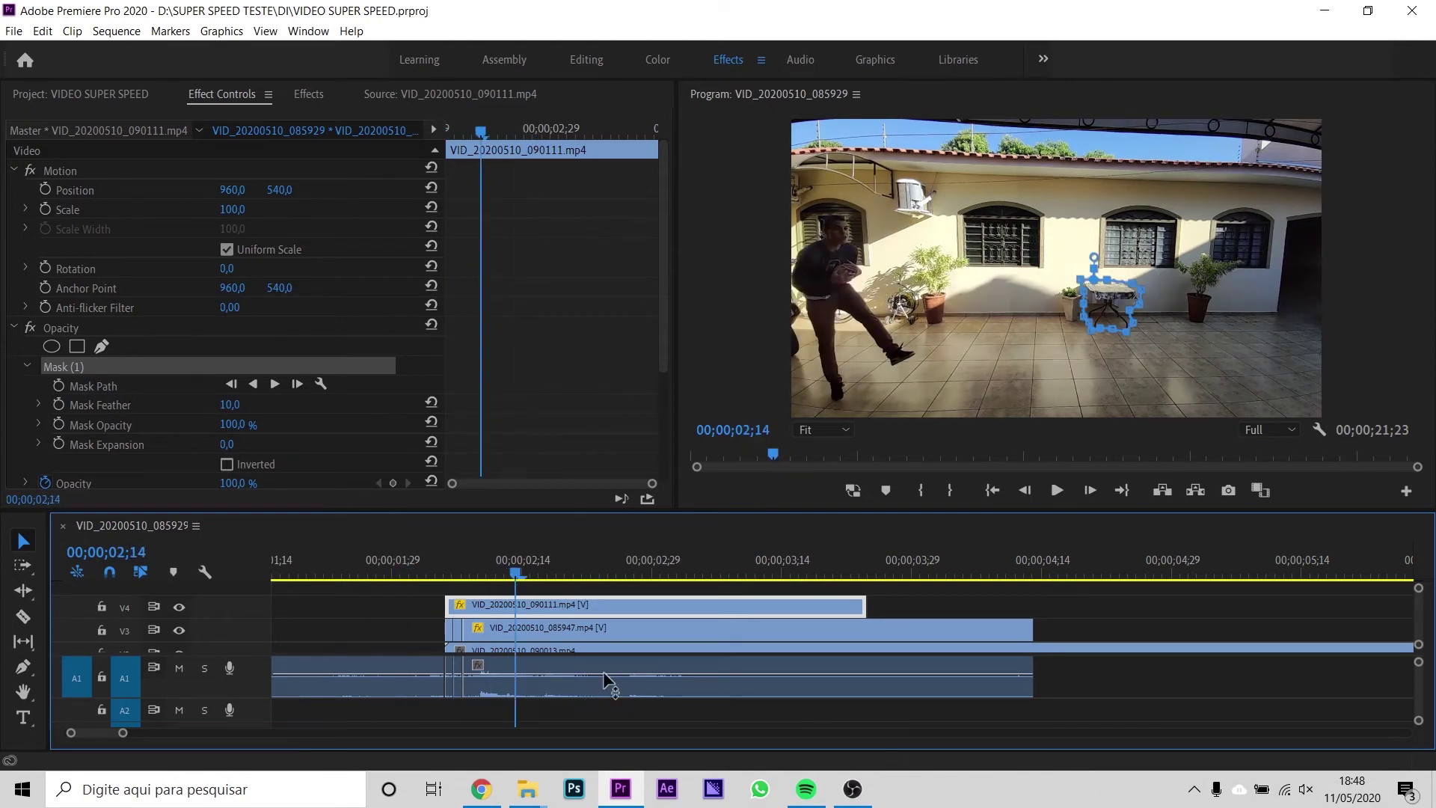
pyautogui.scroll(-3, 608, 673)
pyautogui.scroll(-2, 1416, 643)
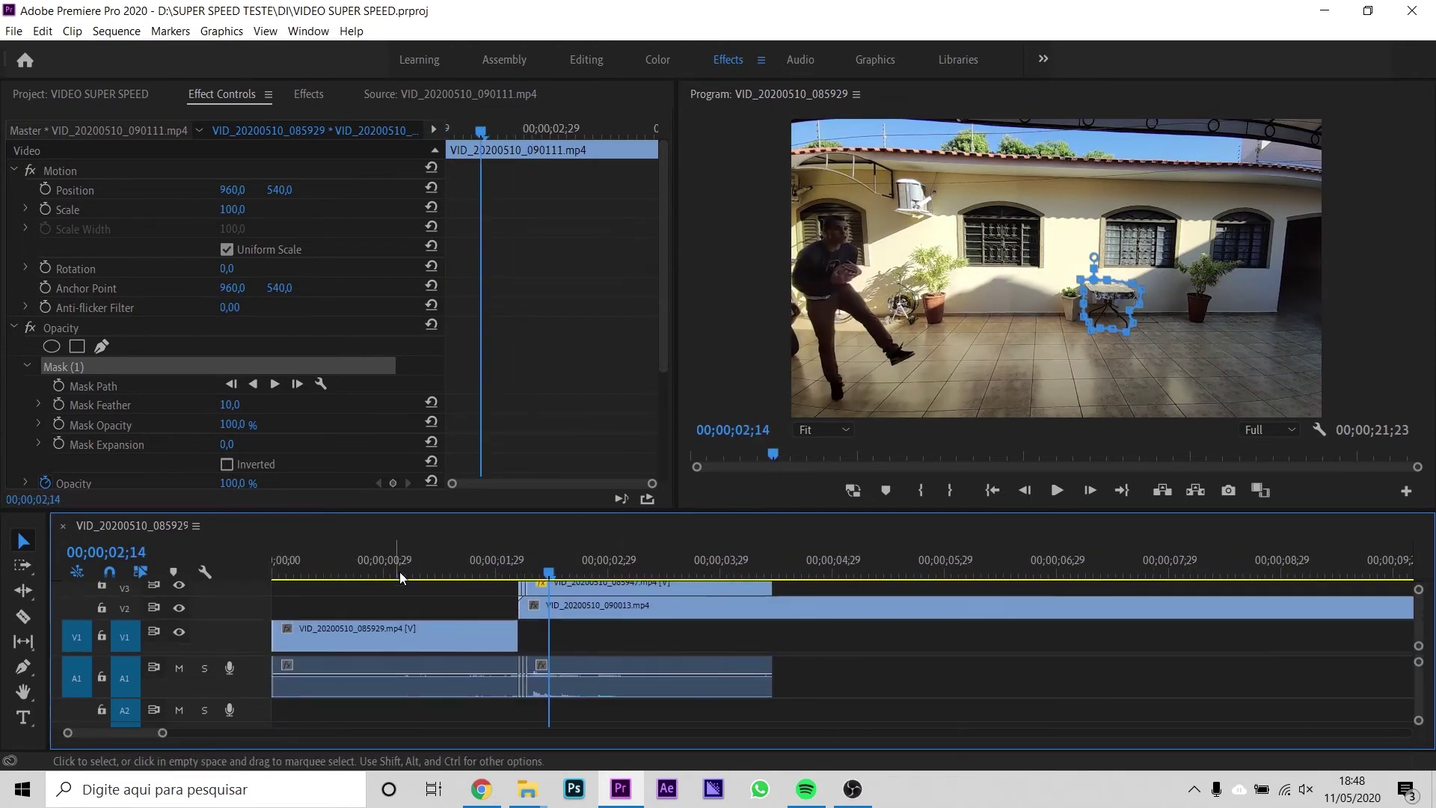
pyautogui.moveTo(549, 572); pyautogui.dragTo(266, 544)
pyautogui.press('space')
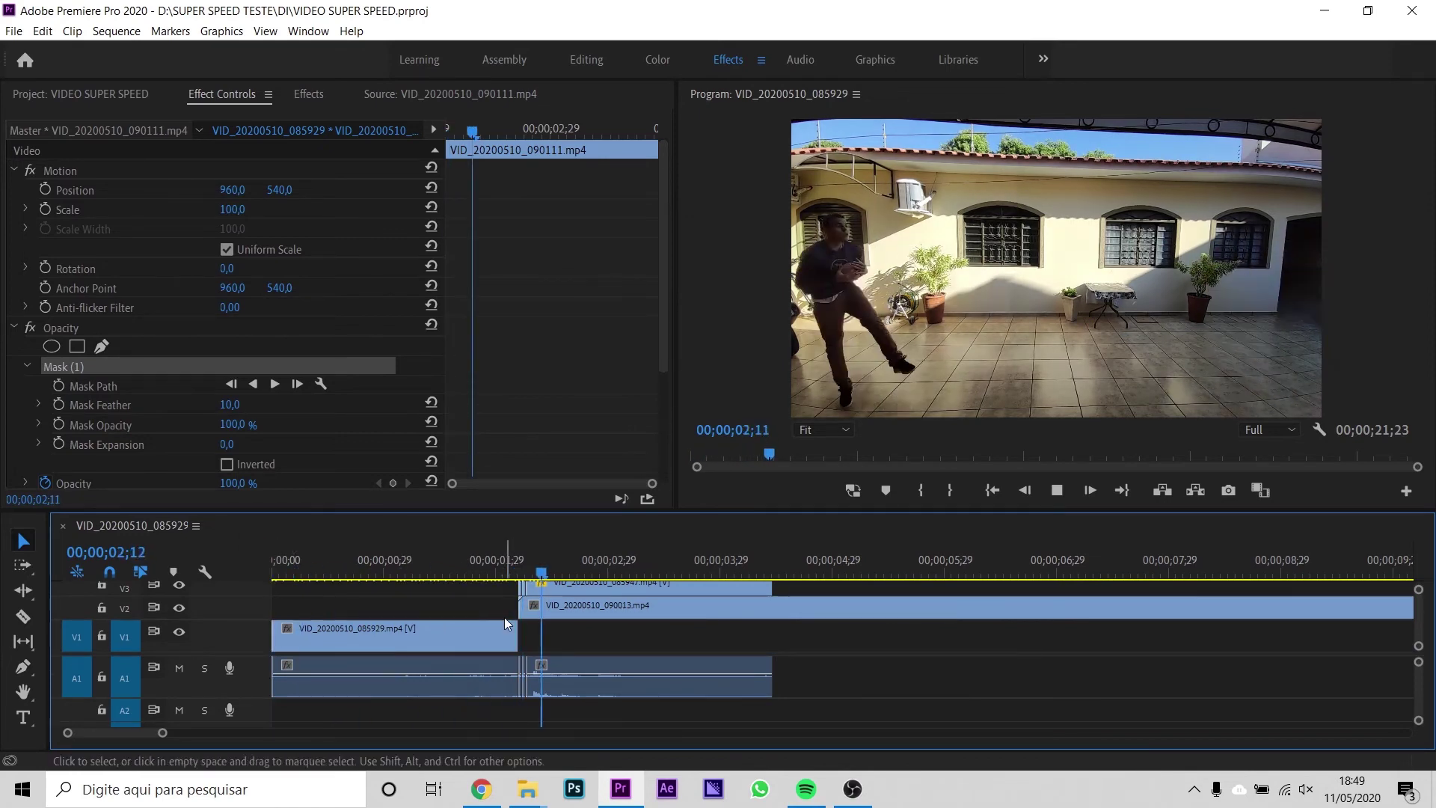
pyautogui.click(500, 563)
pyautogui.moveTo(499, 562)
pyautogui.mouseDown()
pyautogui.moveTo(439, 586)
pyautogui.moveTo(560, 559)
pyautogui.mouseUp()
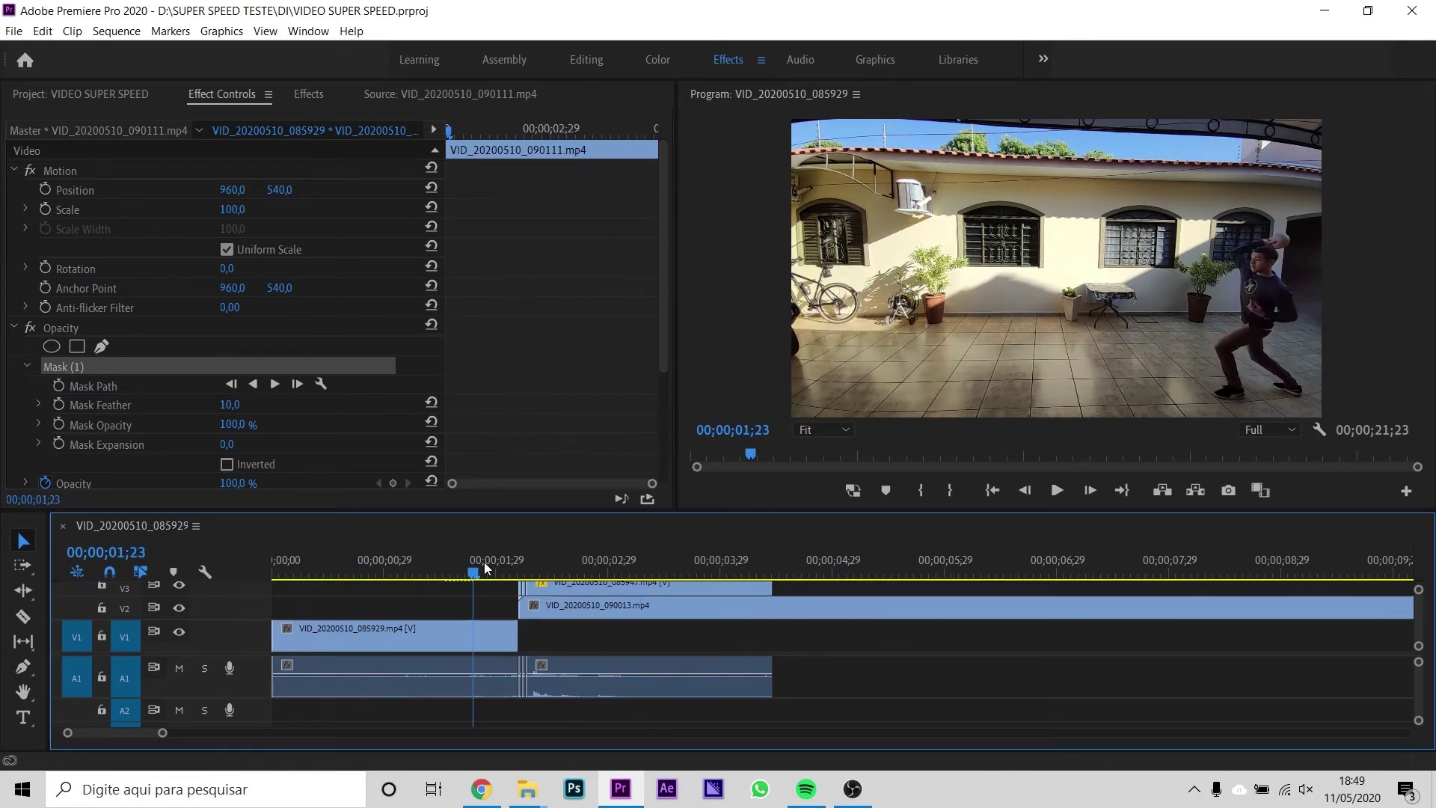
pyautogui.click(720, 632)
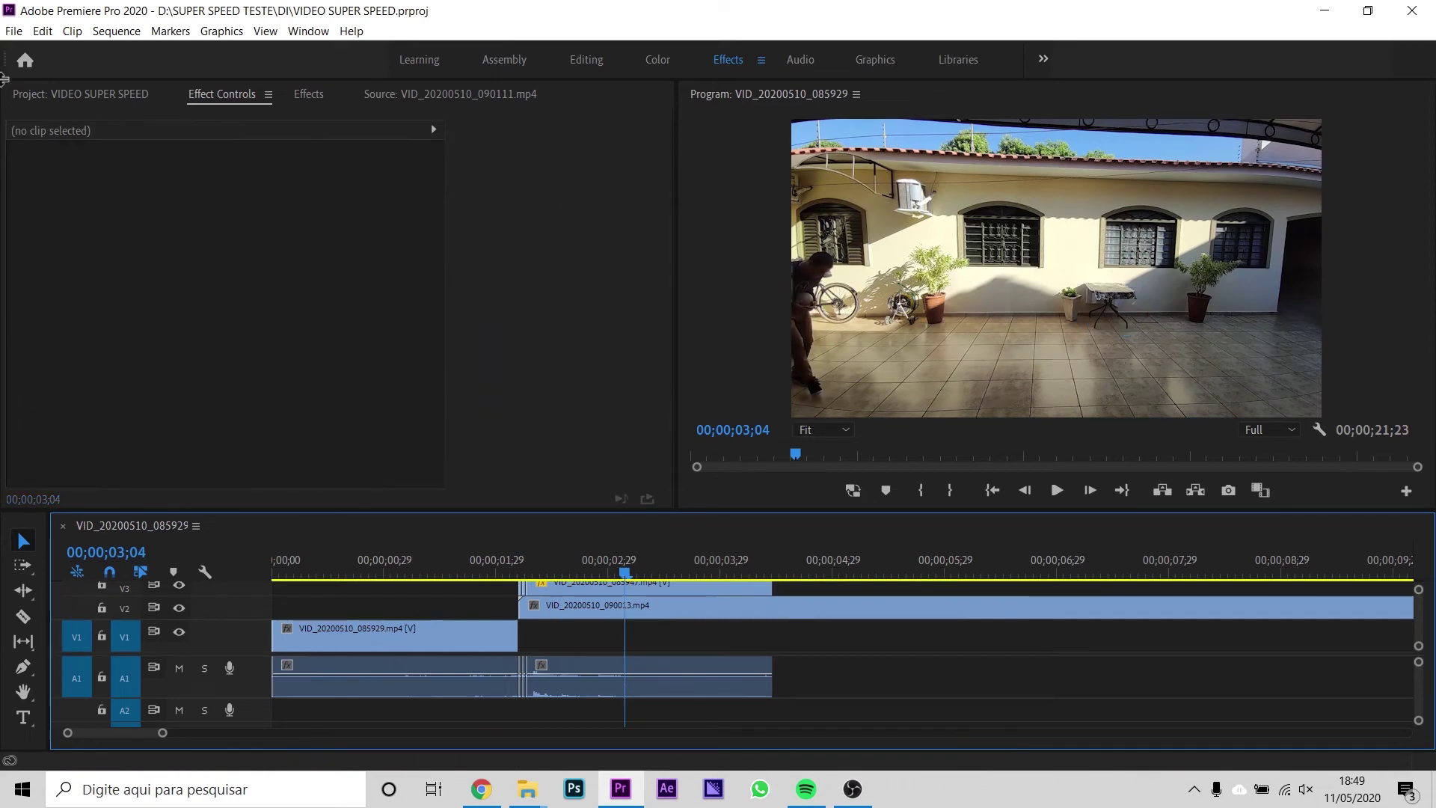
# - Import Fast swoosh down.mp3 into the project from the Import window
pyautogui.click(76, 96)
pyautogui.doubleClick(187, 354)
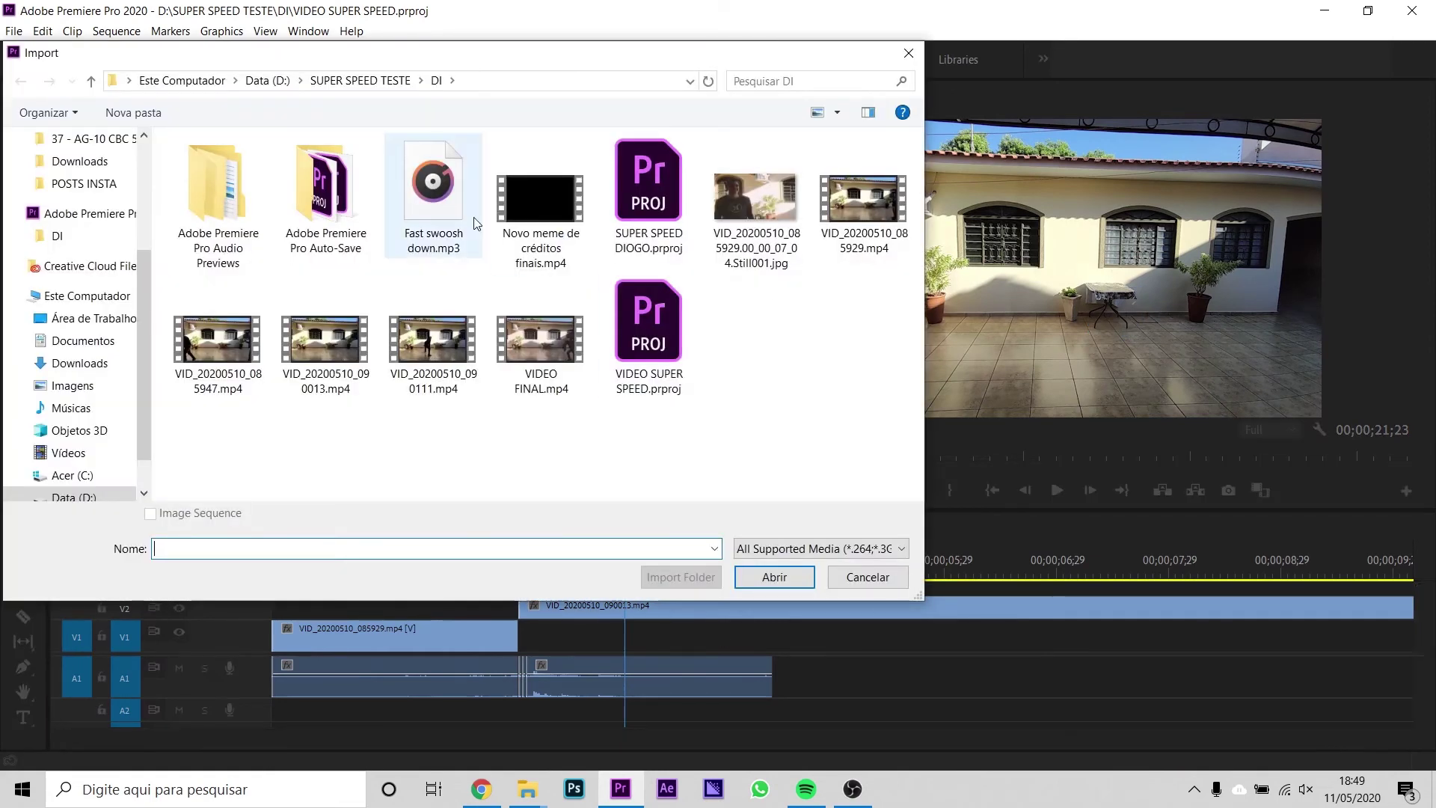
pyautogui.doubleClick(434, 195)
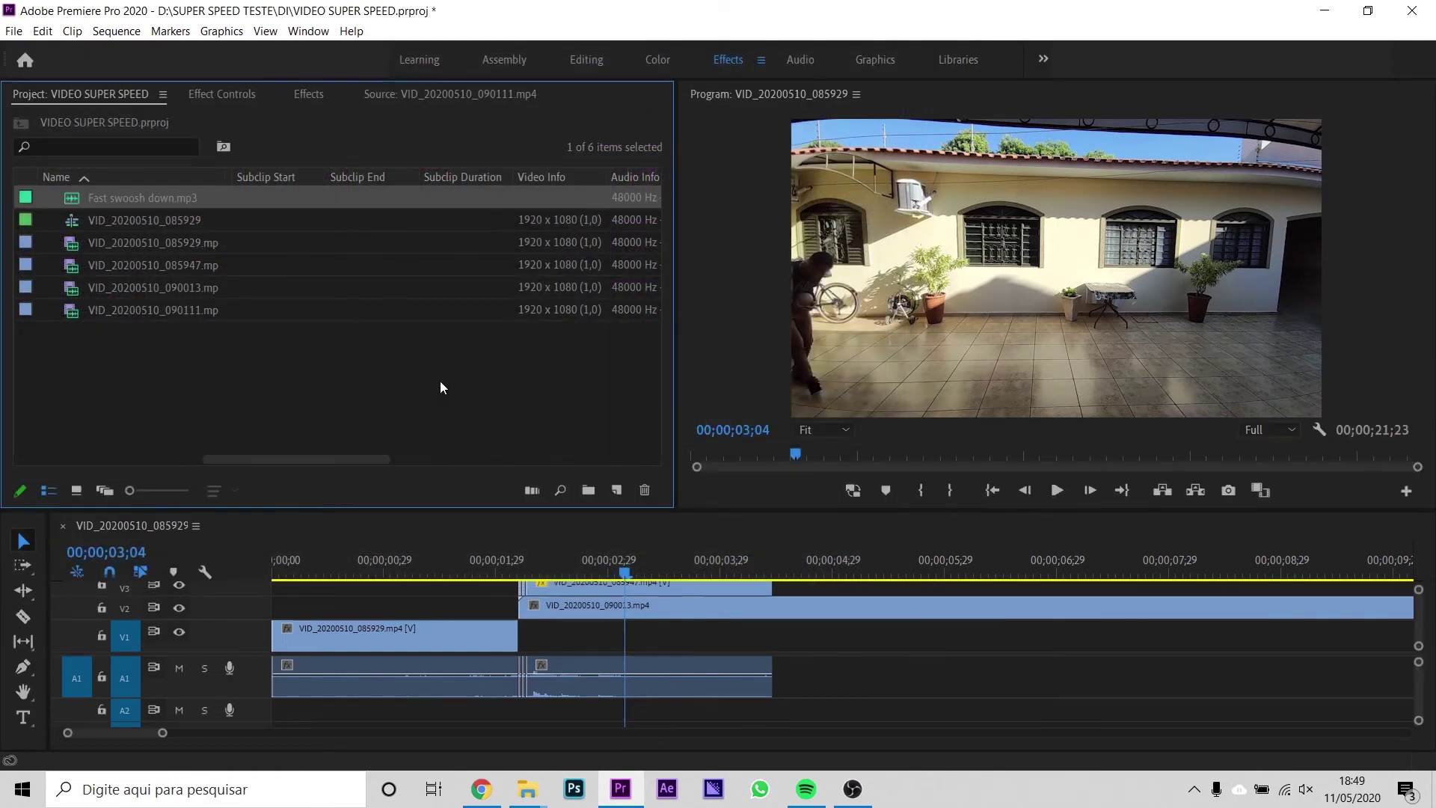
# - Select the Fast swoosh down.mp3 item in the project media list
pyautogui.click(217, 392)
pyautogui.moveTo(284, 459); pyautogui.dragTo(74, 441)
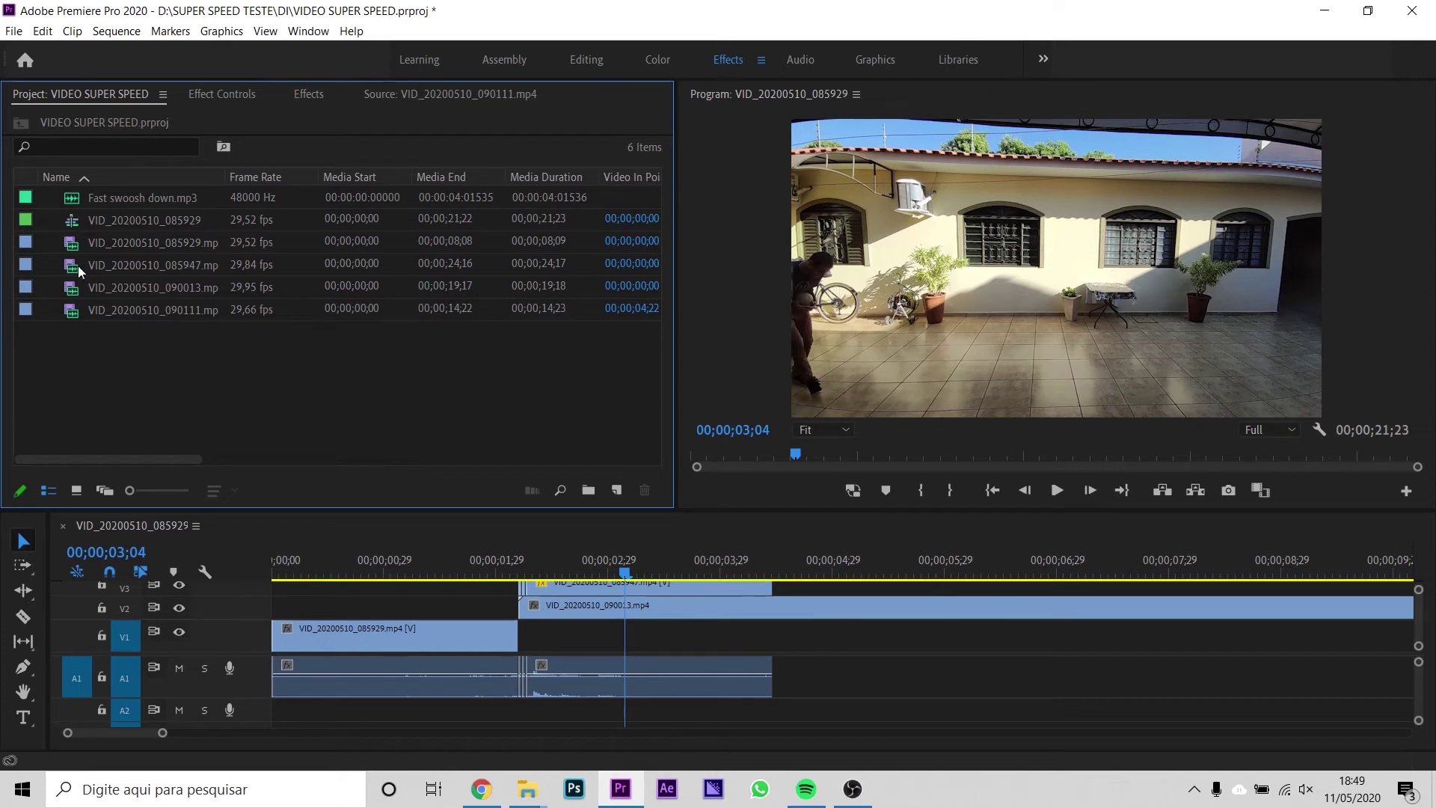
pyautogui.click(69, 198)
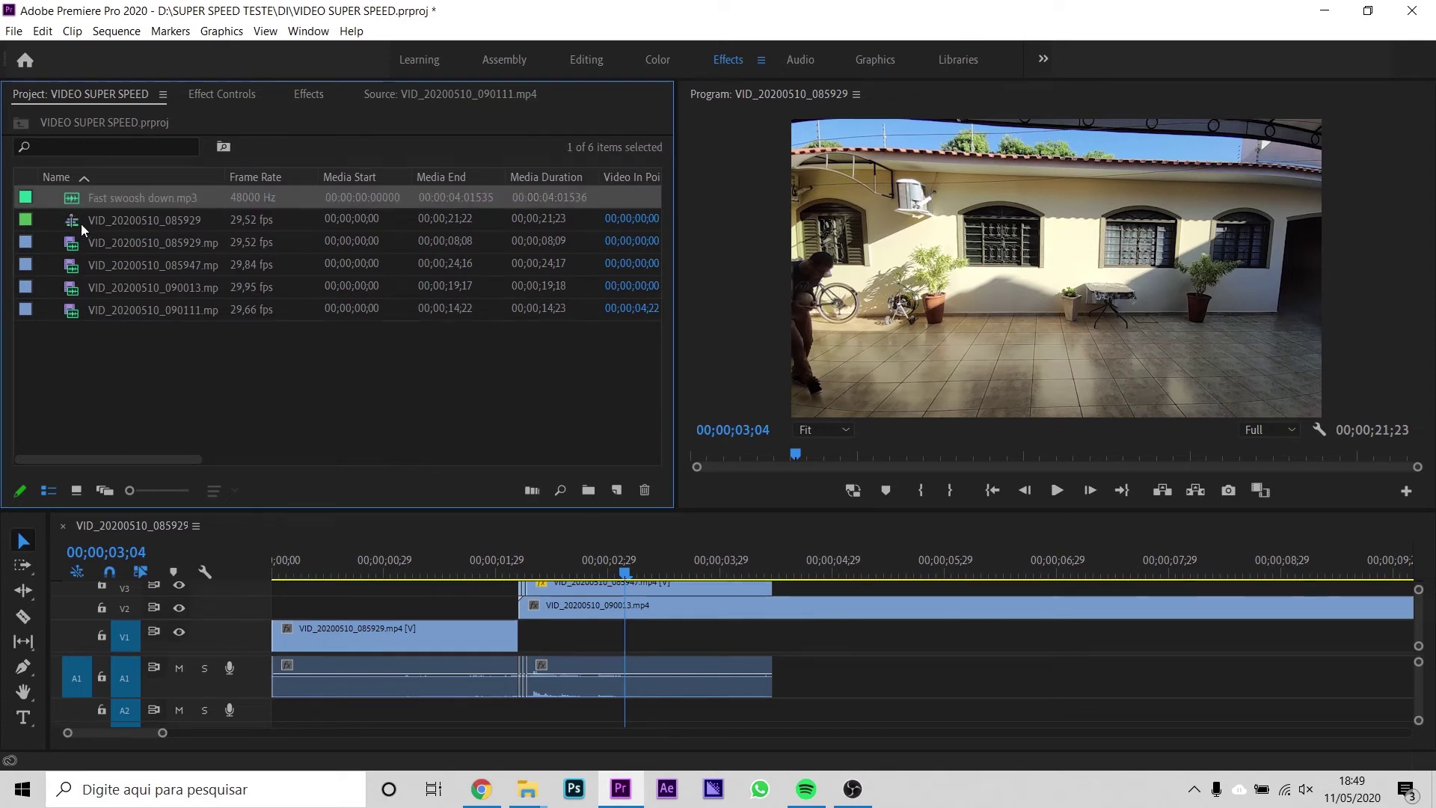
# - Preview the Fast swoosh down sound in the Source monitor, raising system volume to 36
pyautogui.doubleClick(77, 201)
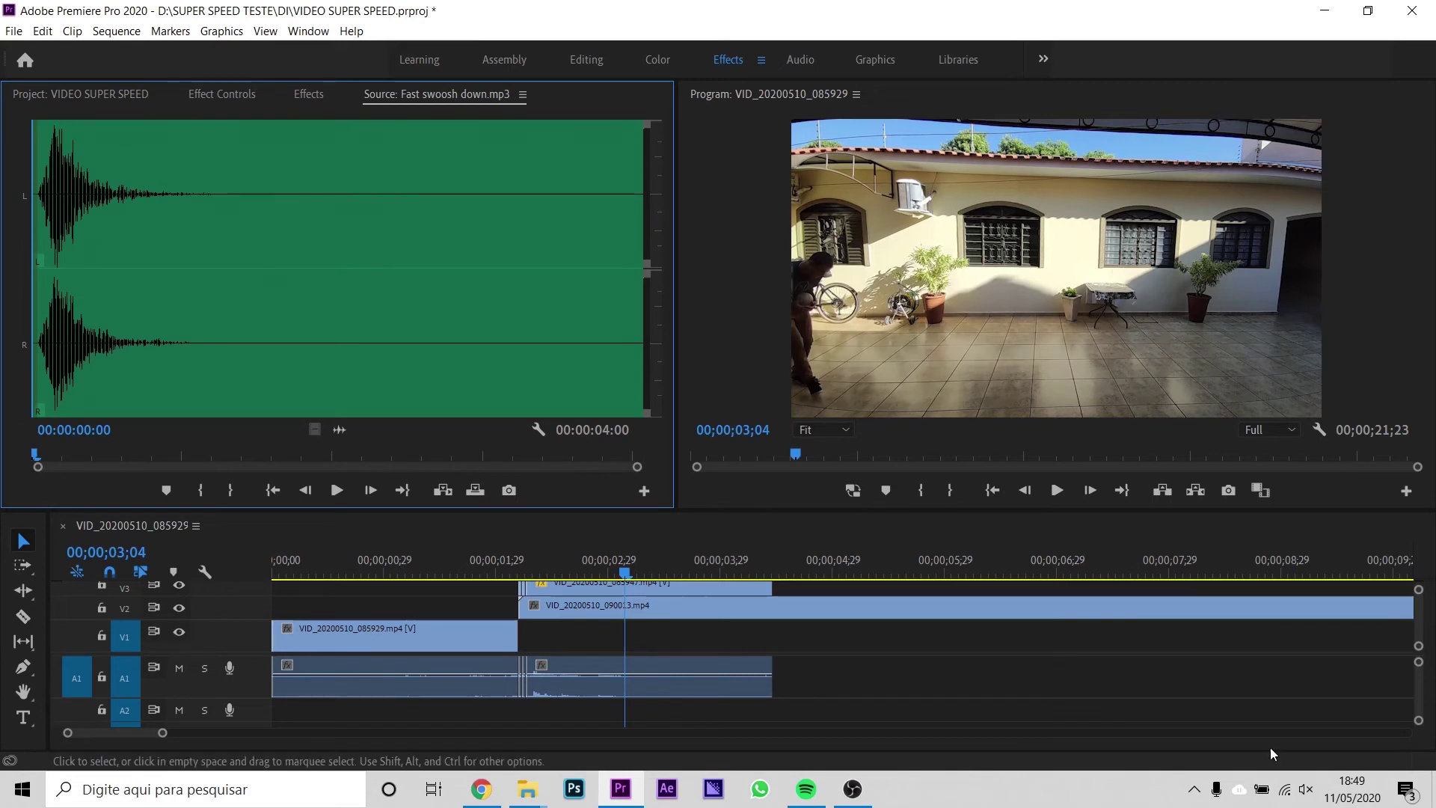
pyautogui.click(1306, 790)
pyautogui.moveTo(1236, 754); pyautogui.dragTo(1240, 754)
pyautogui.click(337, 492)
pyautogui.click(336, 492)
pyautogui.moveTo(209, 456); pyautogui.dragTo(2, 454)
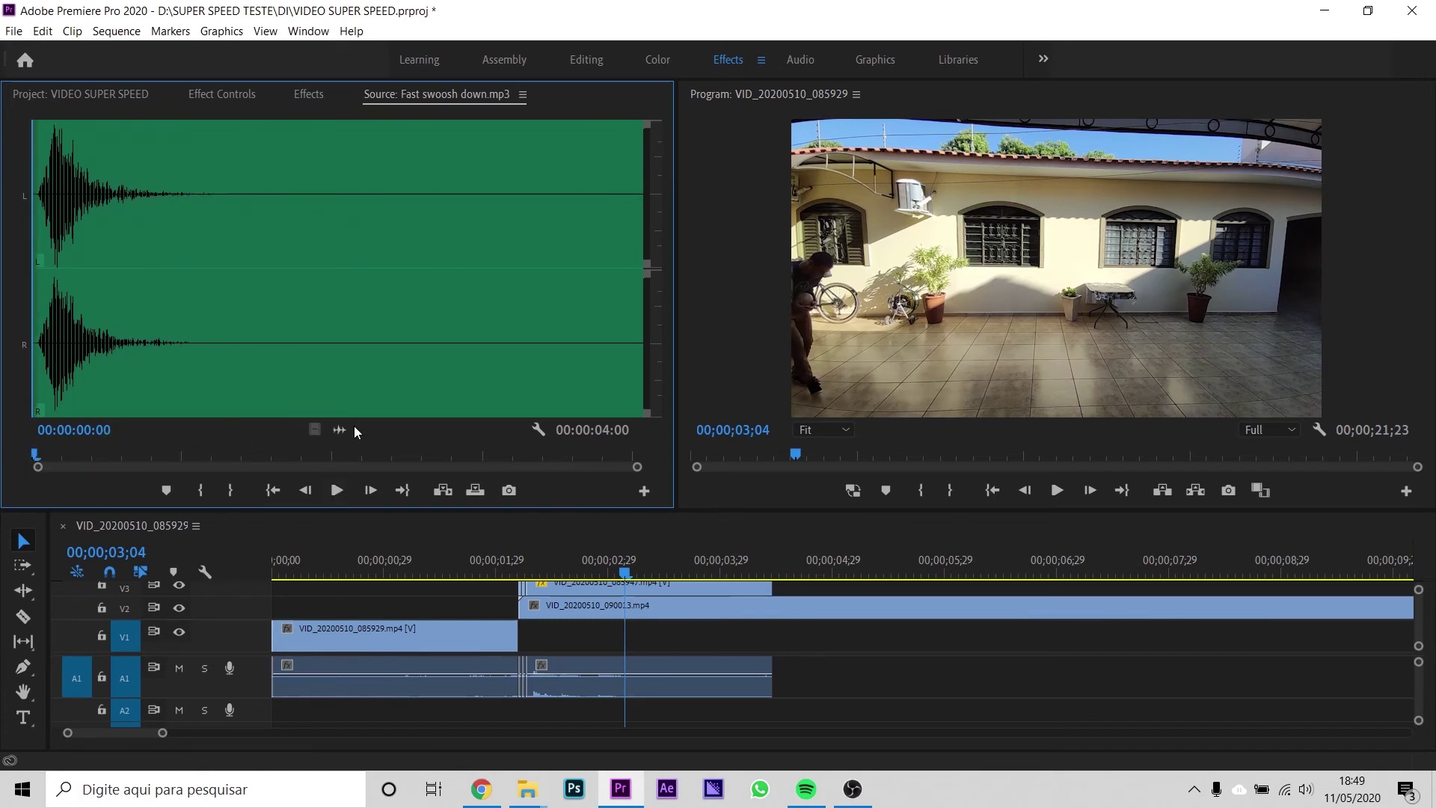
# - Place the swoosh on track A2 near the overlays, around 2;02, and play it back
pyautogui.moveTo(343, 430); pyautogui.dragTo(523, 710)
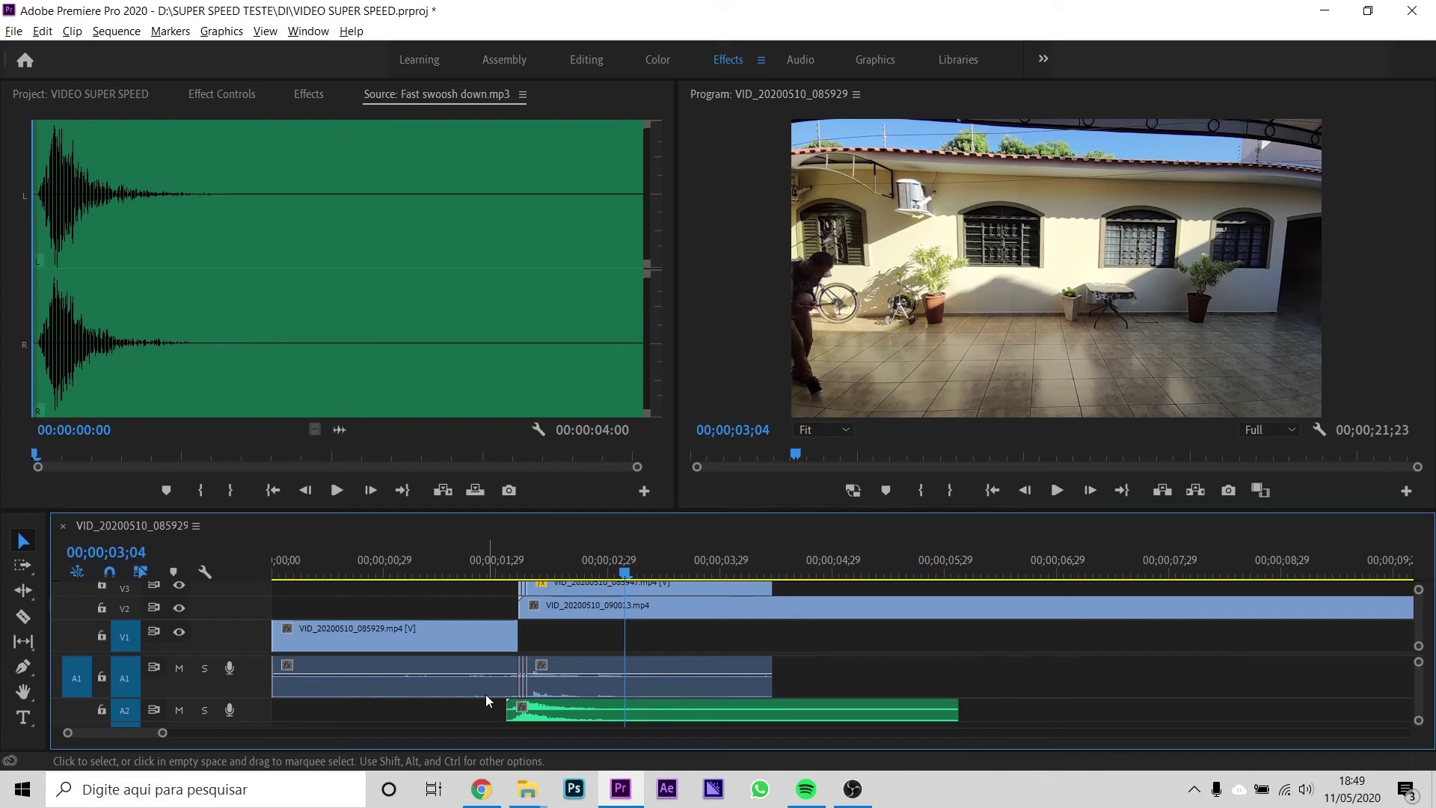
pyautogui.scroll(3, 557, 677)
pyautogui.scroll(2, 557, 677)
pyautogui.click(490, 573)
pyautogui.press('space')
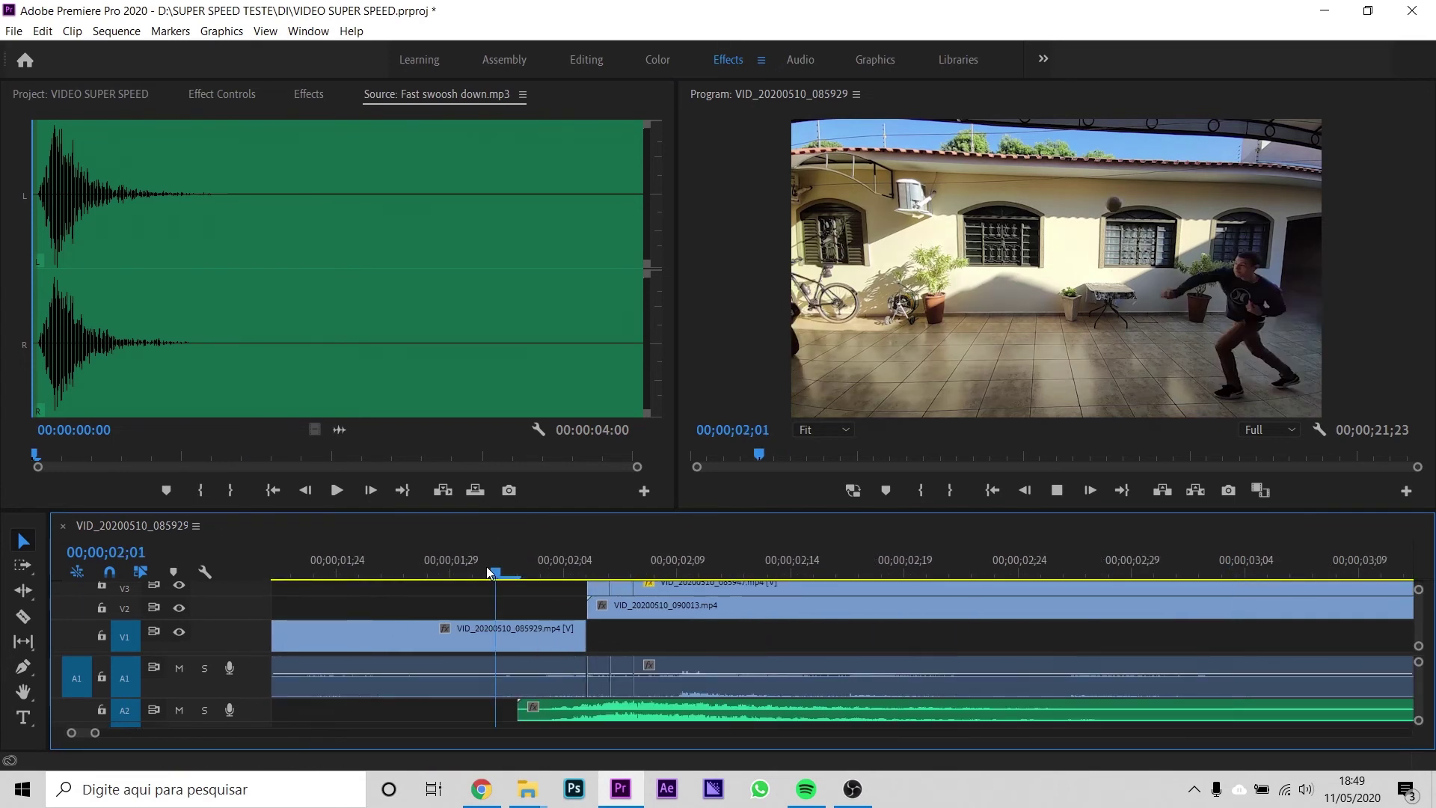
pyautogui.press('space')
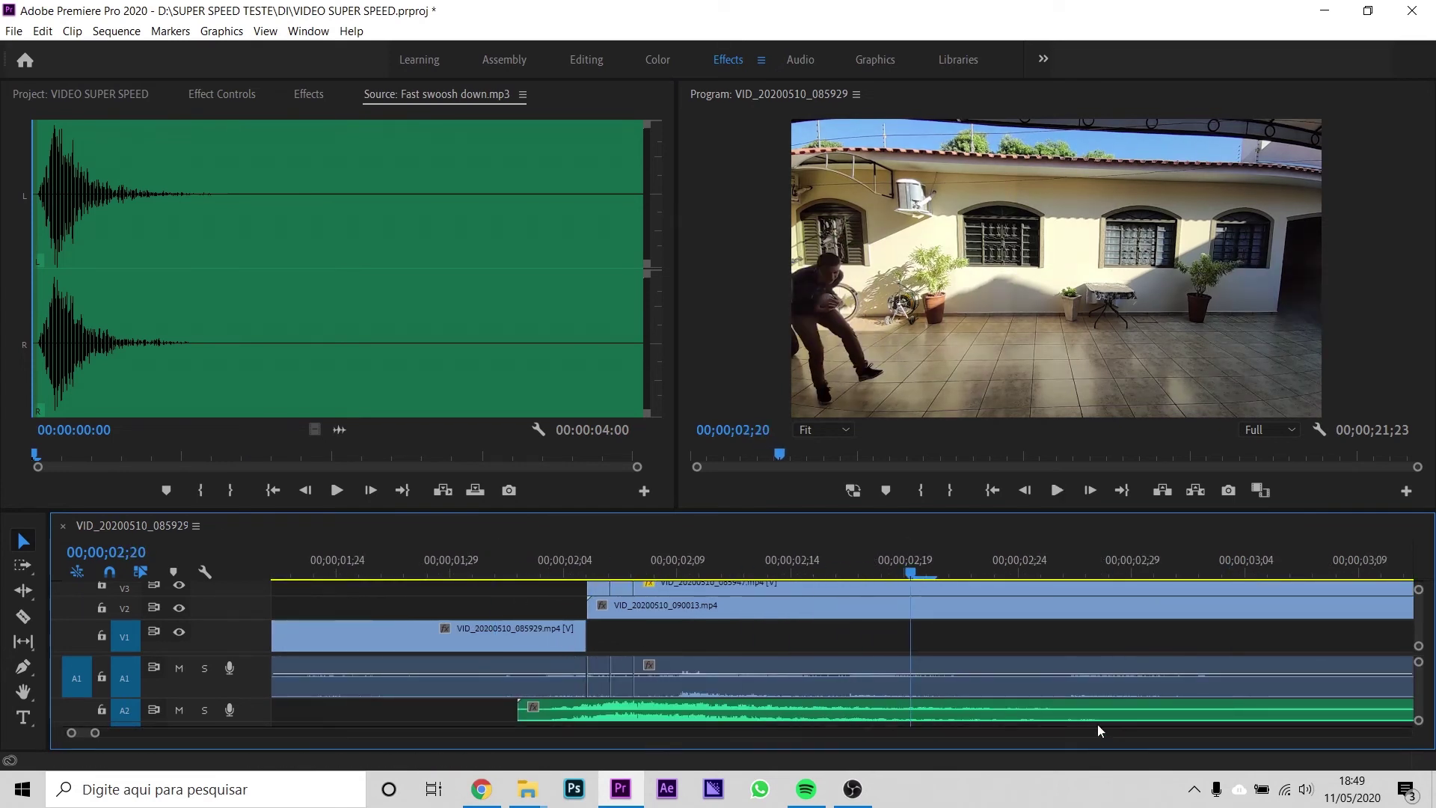
# - Lower the swoosh clip's gain by 1 dB and replay the sequence to hear it
pyautogui.click(771, 710)
pyautogui.press('g')
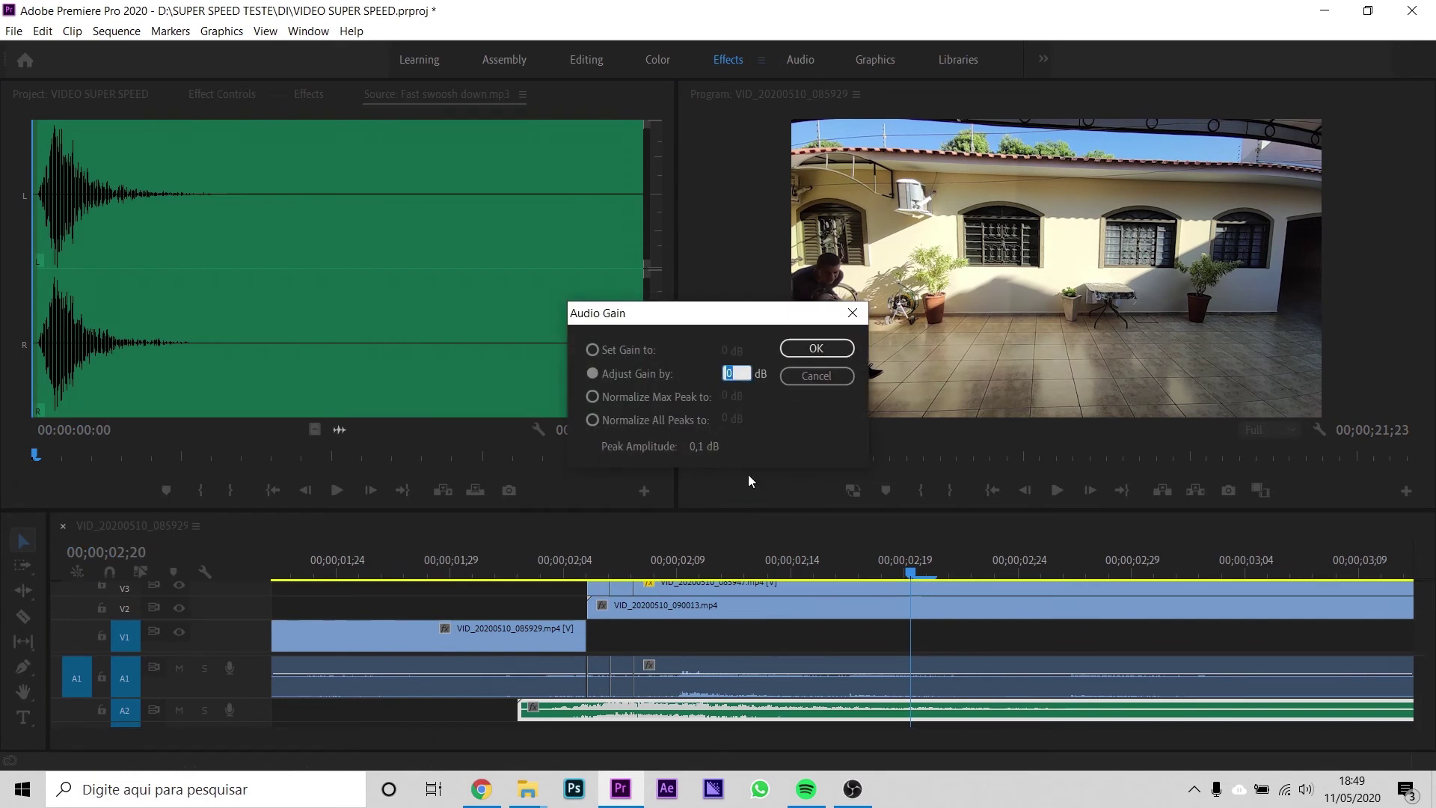
pyautogui.write('-1')
pyautogui.press('Return')
pyautogui.click(433, 567)
pyautogui.press('space')
pyautogui.press('space')
pyautogui.press('-')
pyautogui.press('-')
pyautogui.press('-')
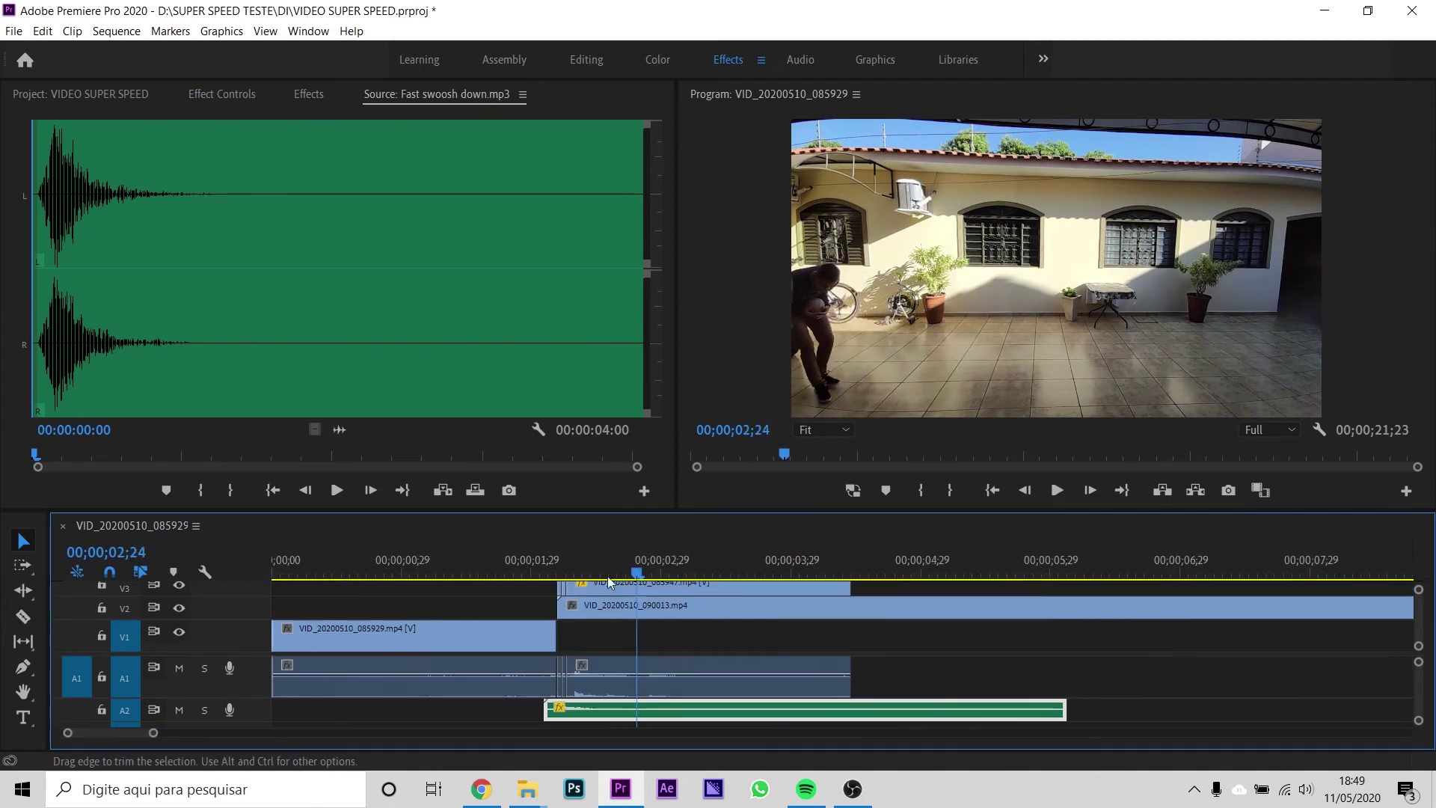
pyautogui.click(274, 567)
# - Razor V2 and A2 where the A1 clip ends and delete the leftover tail pieces
pyautogui.press('space')
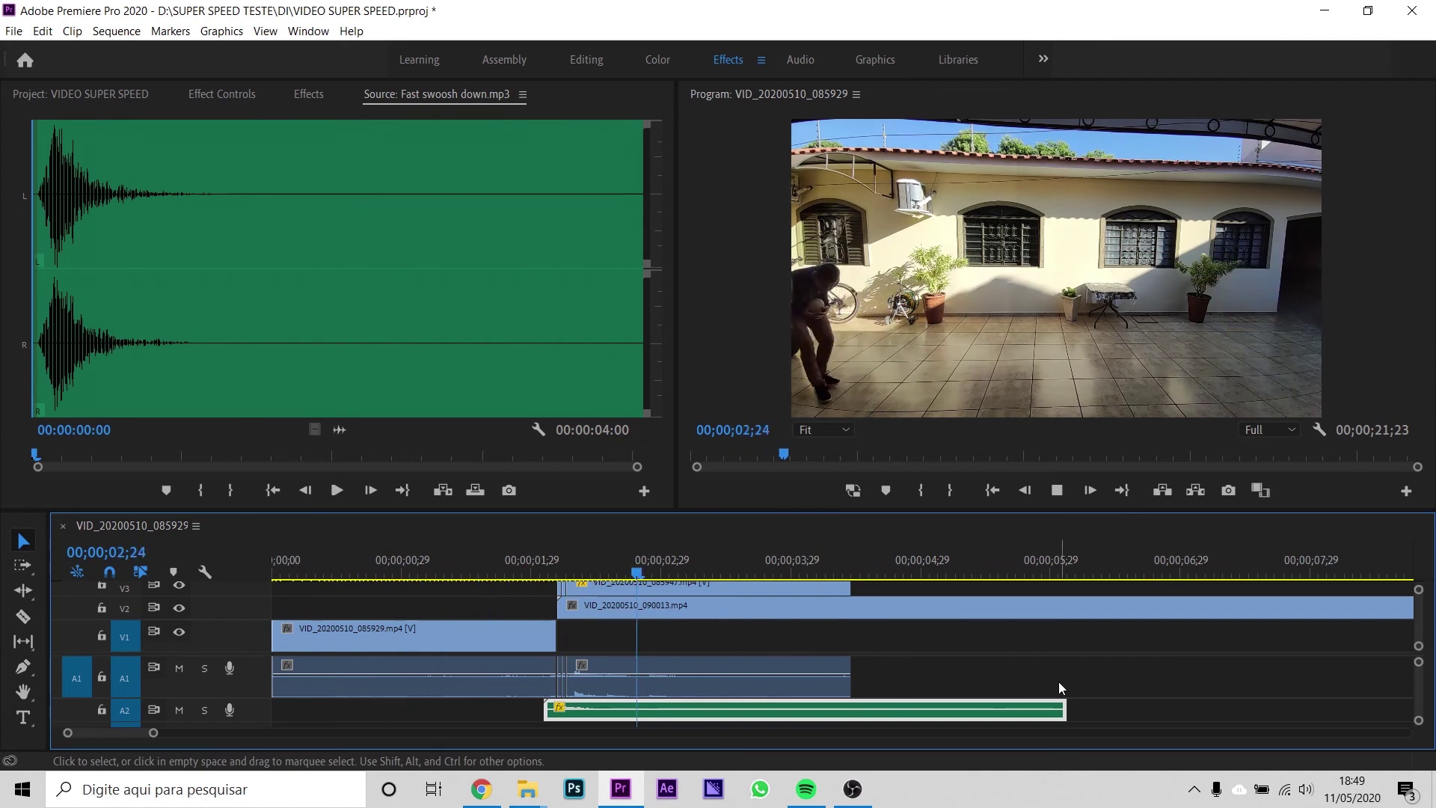
pyautogui.press('space')
pyautogui.keyDown('alt'); pyautogui.scroll(1, 937, 701); pyautogui.keyUp('alt')
pyautogui.press('c')
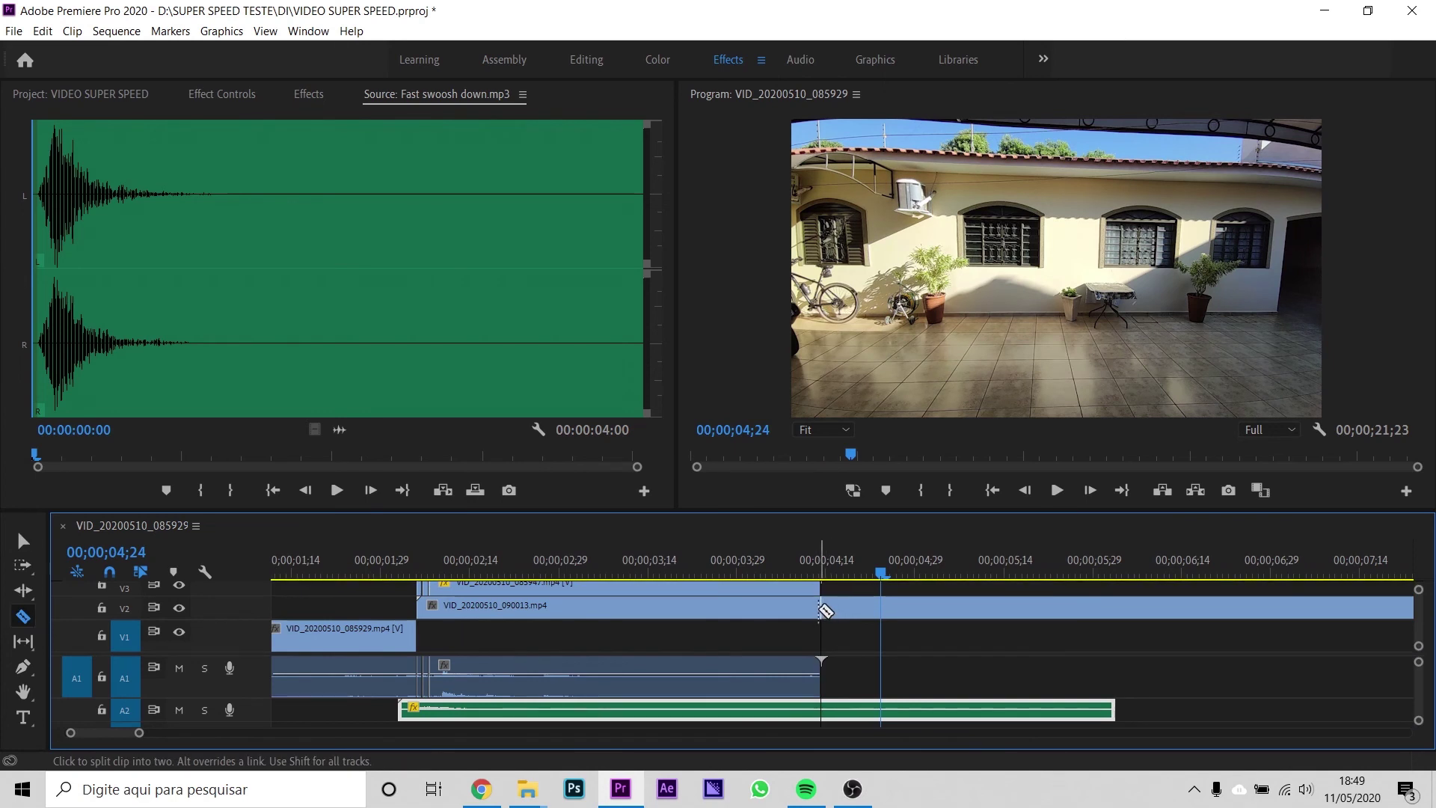
pyautogui.click(822, 706)
pyautogui.press('v')
pyautogui.moveTo(924, 585); pyautogui.dragTo(963, 707)
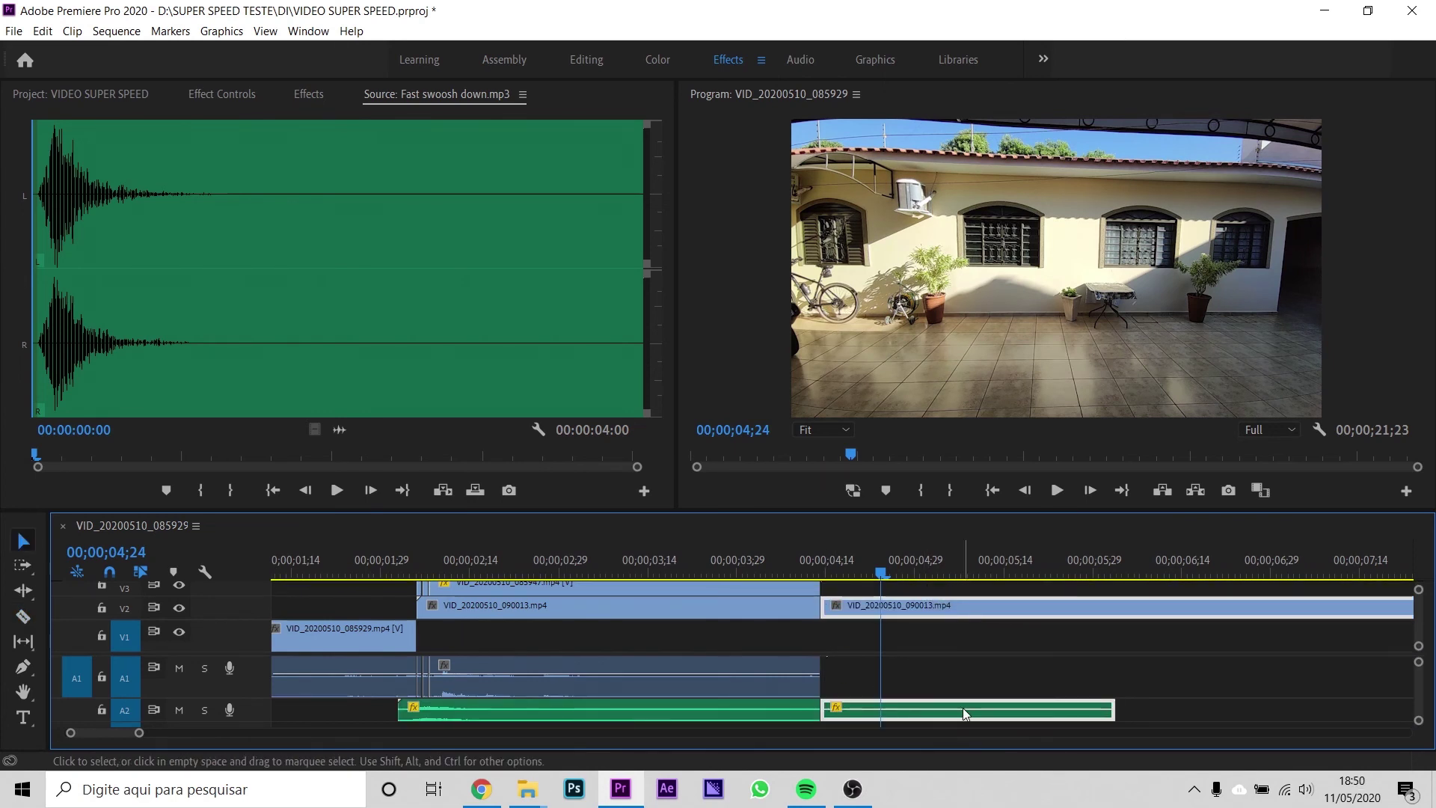
pyautogui.press('Delete')
# - Scrub the playhead from 03;28 back to 02;09 to review where the swoosh begins
pyautogui.keyDown('alt'); pyautogui.scroll(-1, 959, 682); pyautogui.keyUp('alt')
pyautogui.keyDown('alt'); pyautogui.scroll(-3, 958, 682); pyautogui.keyUp('alt')
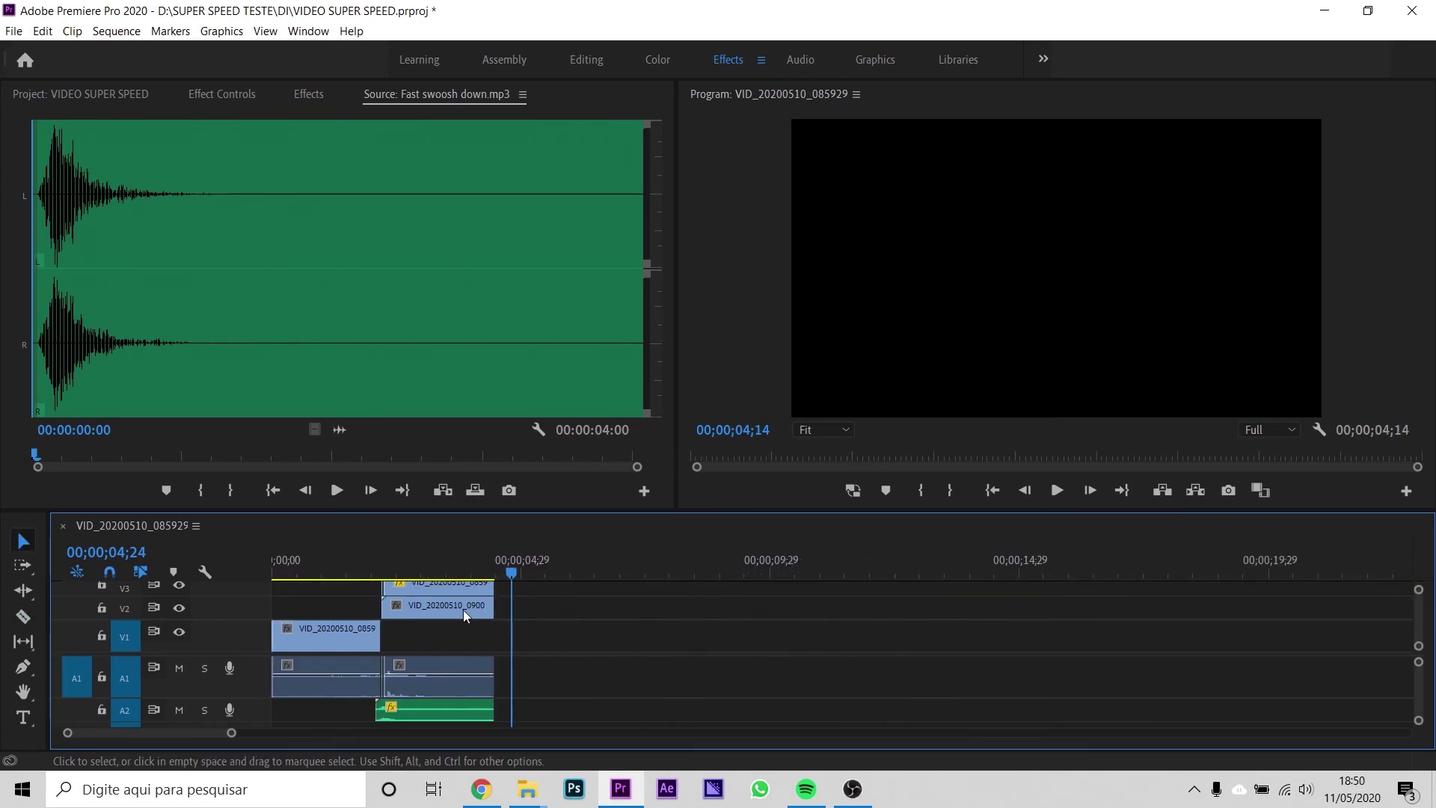
pyautogui.click(470, 561)
pyautogui.moveTo(470, 561)
pyautogui.mouseDown()
pyautogui.moveTo(389, 550)
pyautogui.moveTo(406, 550)
pyautogui.mouseUp()
pyautogui.keyDown('alt'); pyautogui.scroll(1, 372, 673); pyautogui.keyUp('alt')
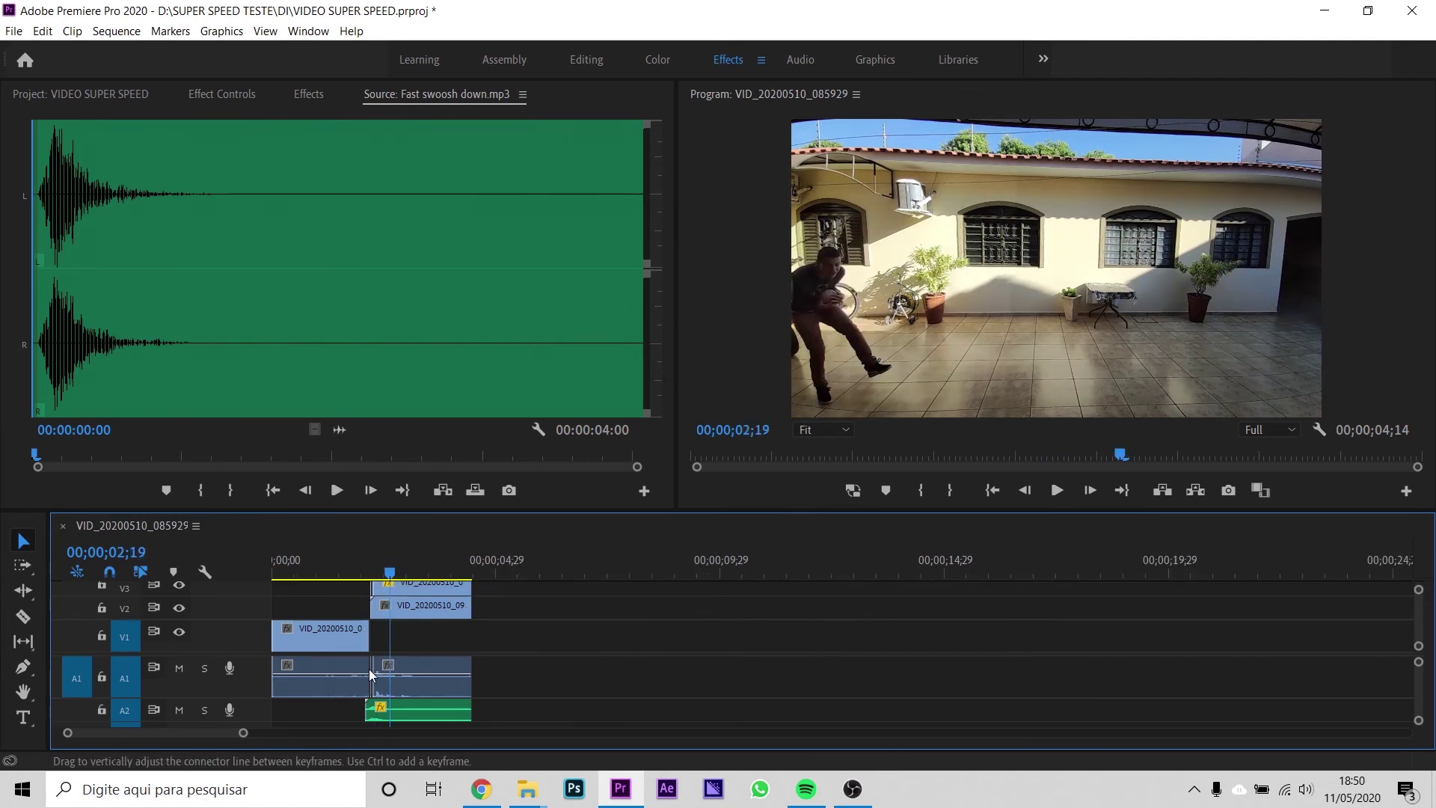
pyautogui.keyDown('alt'); pyautogui.scroll(1, 371, 674); pyautogui.keyUp('alt')
pyautogui.keyDown('alt'); pyautogui.scroll(1, 371, 673); pyautogui.keyUp('alt')
pyautogui.keyDown('alt'); pyautogui.scroll(2, 428, 639); pyautogui.keyUp('alt')
pyautogui.keyDown('alt'); pyautogui.scroll(1, 428, 639); pyautogui.keyUp('alt')
pyautogui.moveTo(797, 559)
pyautogui.mouseDown()
pyautogui.moveTo(677, 560)
pyautogui.moveTo(701, 546)
pyautogui.moveTo(778, 557)
pyautogui.mouseUp()
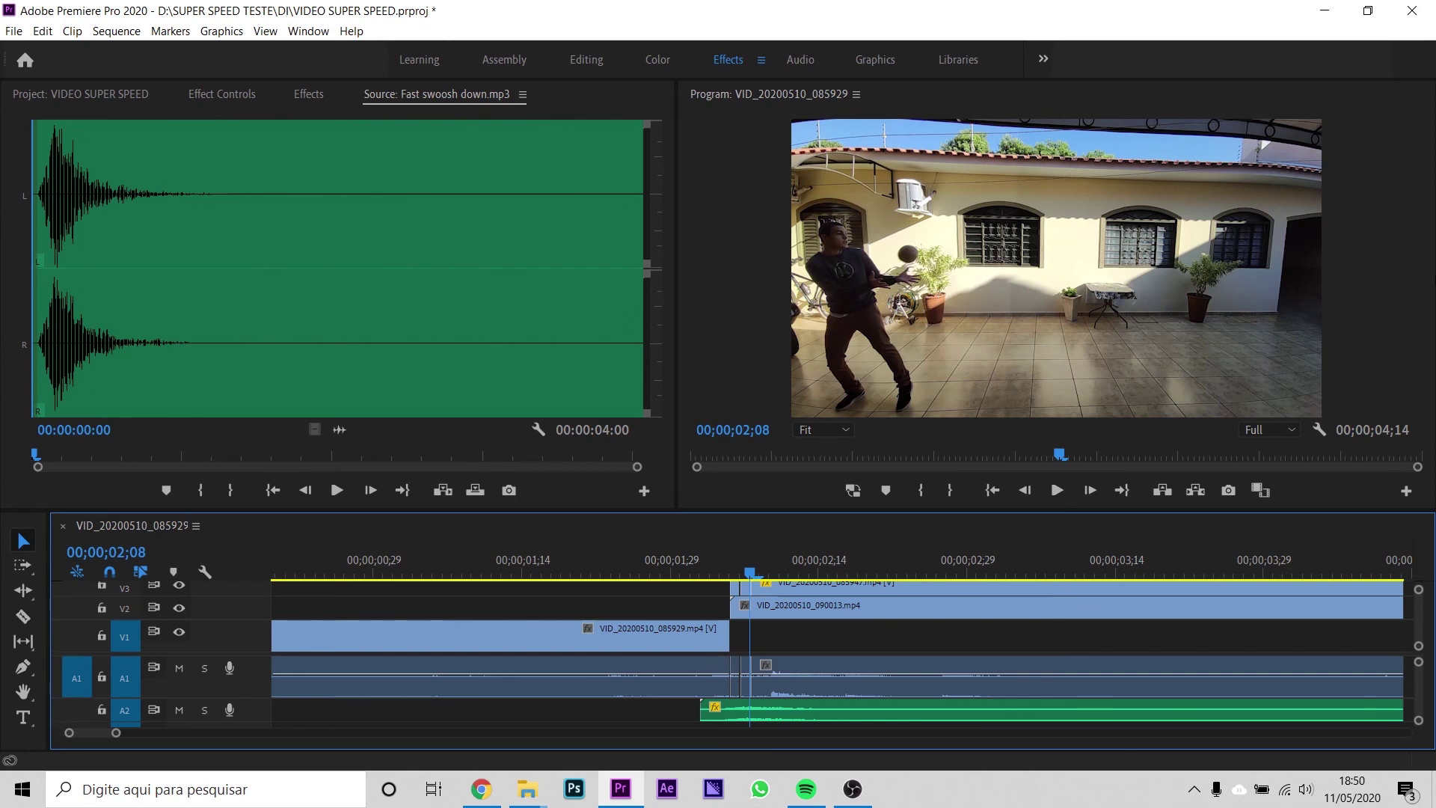
pyautogui.moveTo(751, 560); pyautogui.dragTo(904, 595)
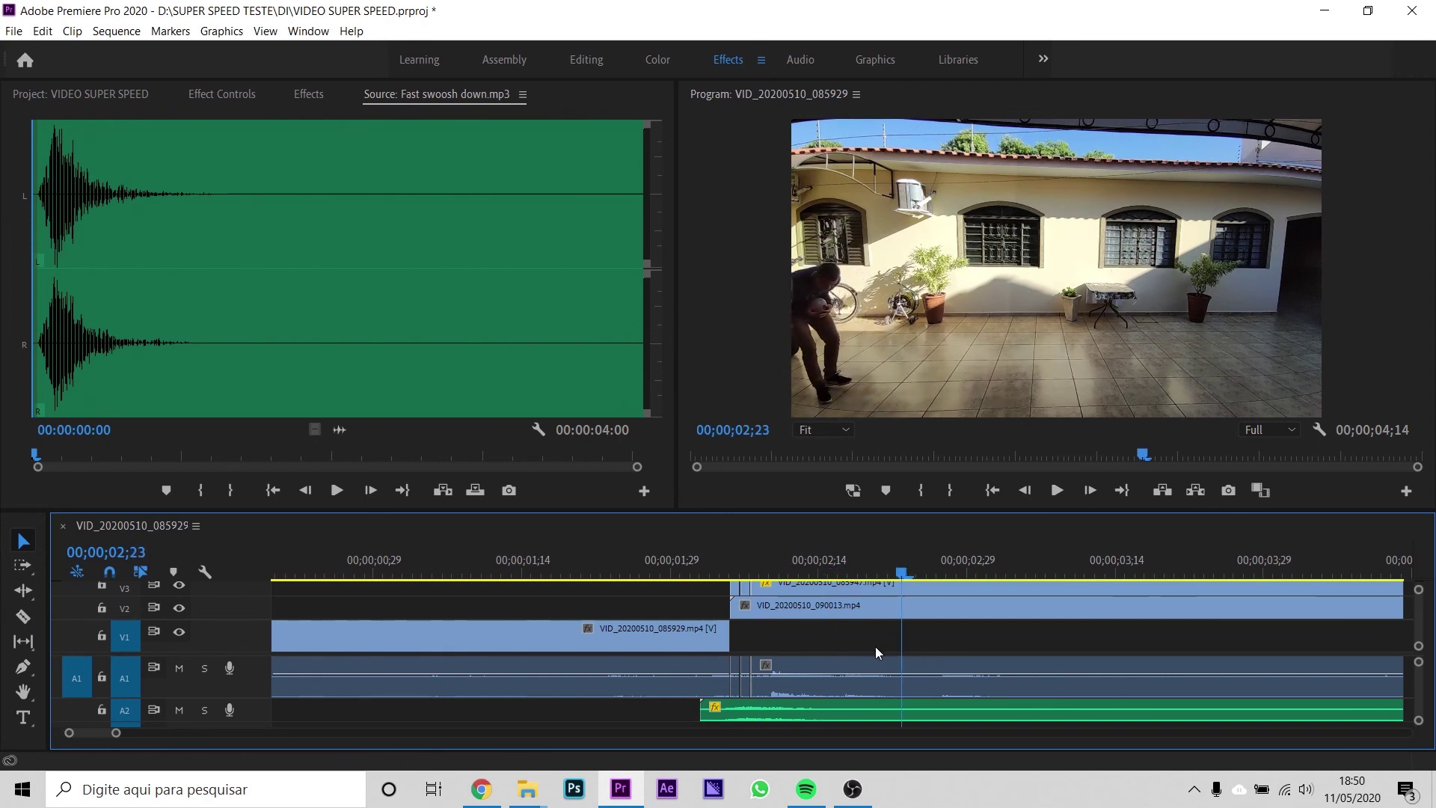
pyautogui.moveTo(857, 669)
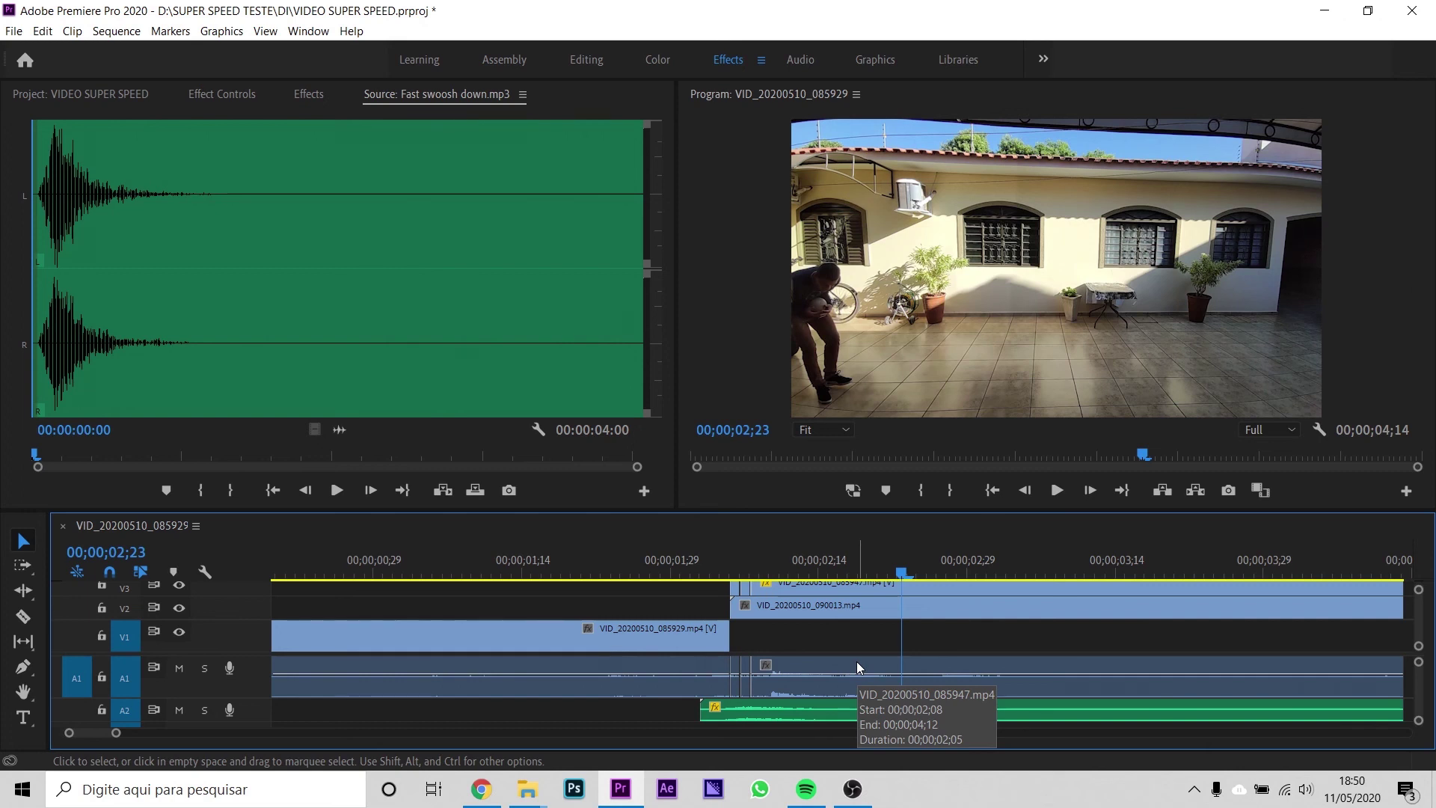
pyautogui.moveTo(858, 787)
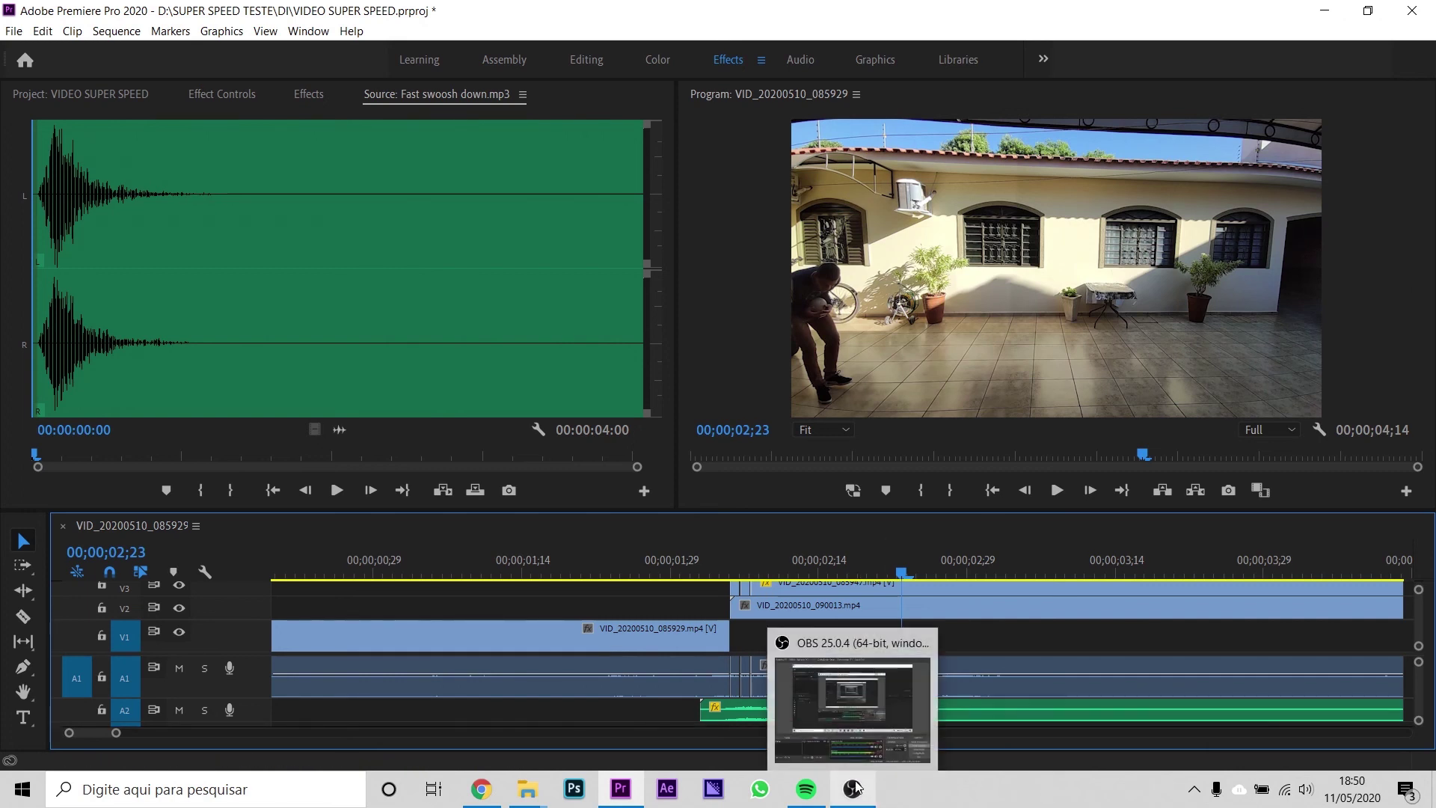